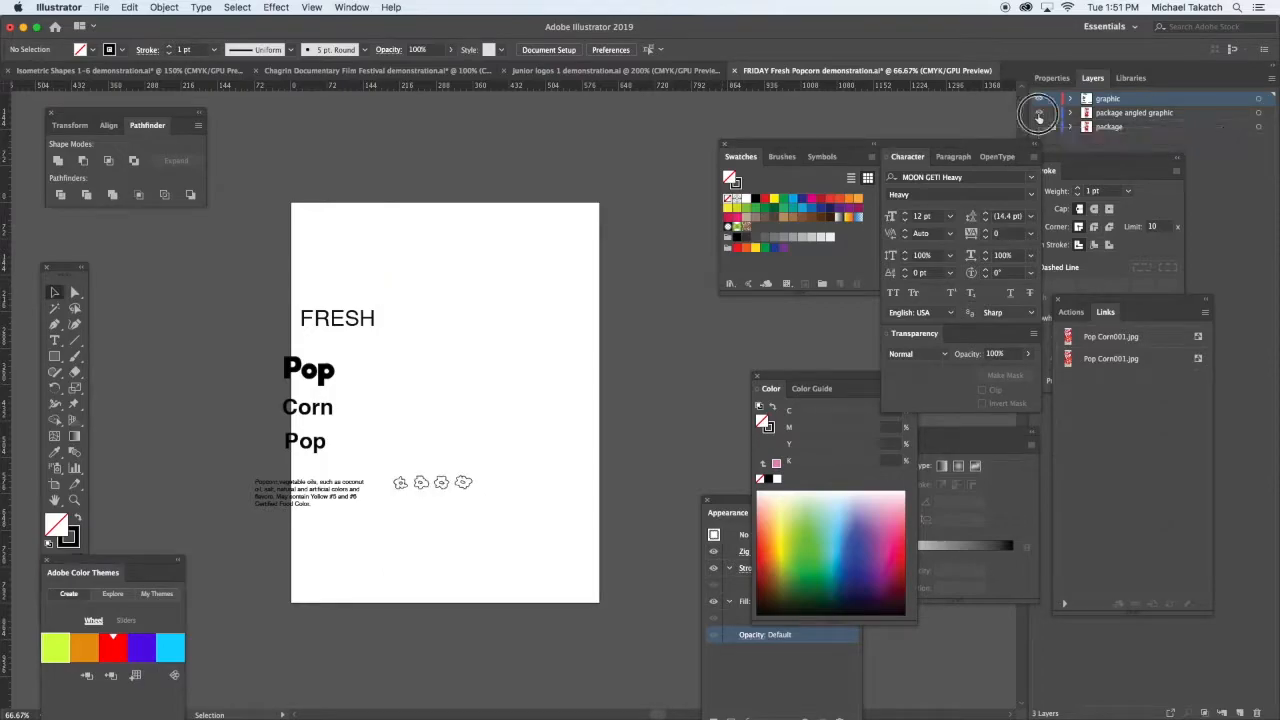
# Make both package layers visible and the package angled graphic layer active.
pyautogui.click(1038, 113)
pyautogui.click(1037, 126)
pyautogui.click(1037, 126)
pyautogui.click(1037, 126)
pyautogui.click(1038, 113)
pyautogui.click(1039, 127)
pyautogui.click(1187, 112)
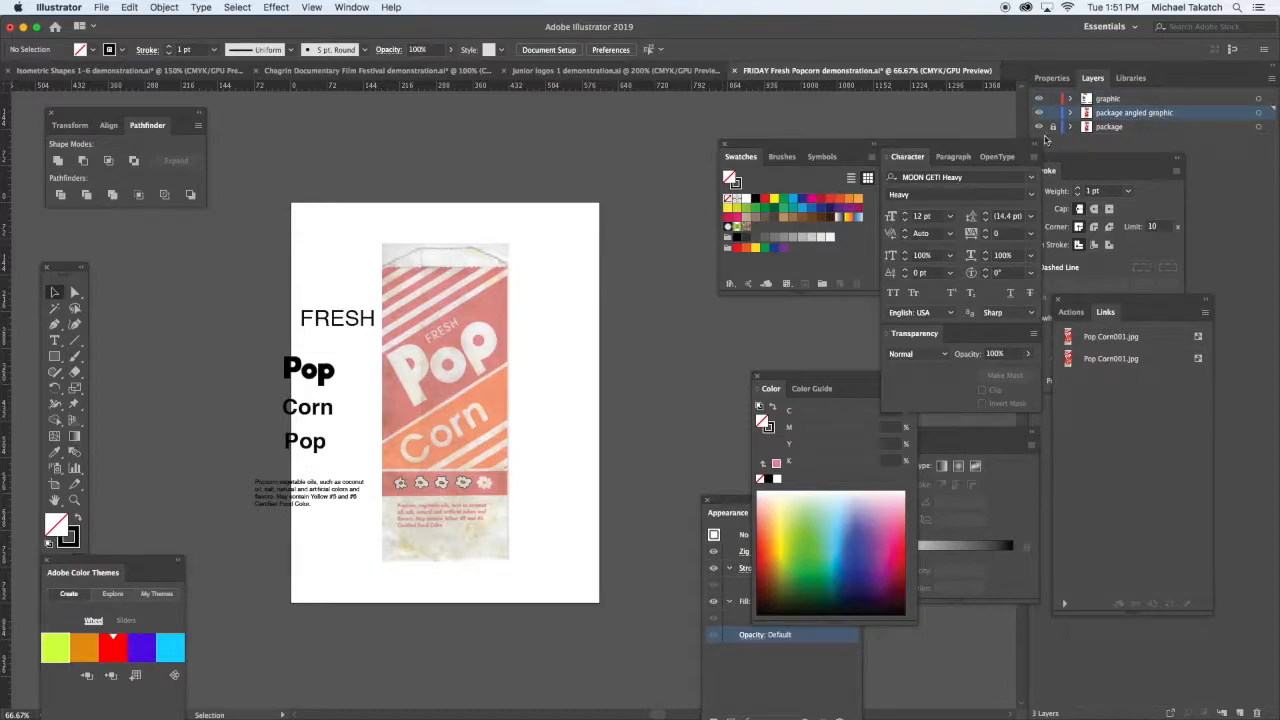
# Try a line about 281 pt wide and 178 pt high along the diagonal edge between the Pop and Corn bands.
pyautogui.click(465, 333)
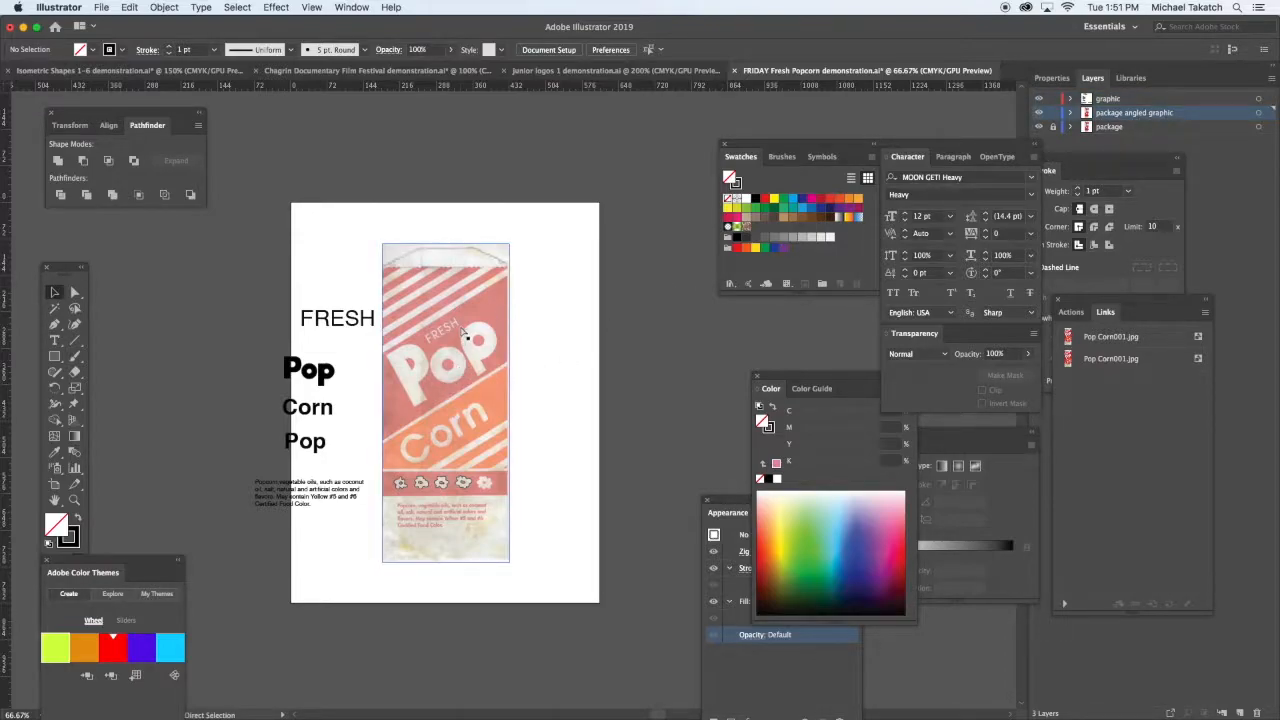
pyautogui.press('super+1')
pyautogui.press('super+equal')
pyautogui.moveTo(435, 341); pyautogui.dragTo(534, 371)
pyautogui.click(75, 340)
pyautogui.moveTo(325, 546); pyautogui.dragTo(648, 342)
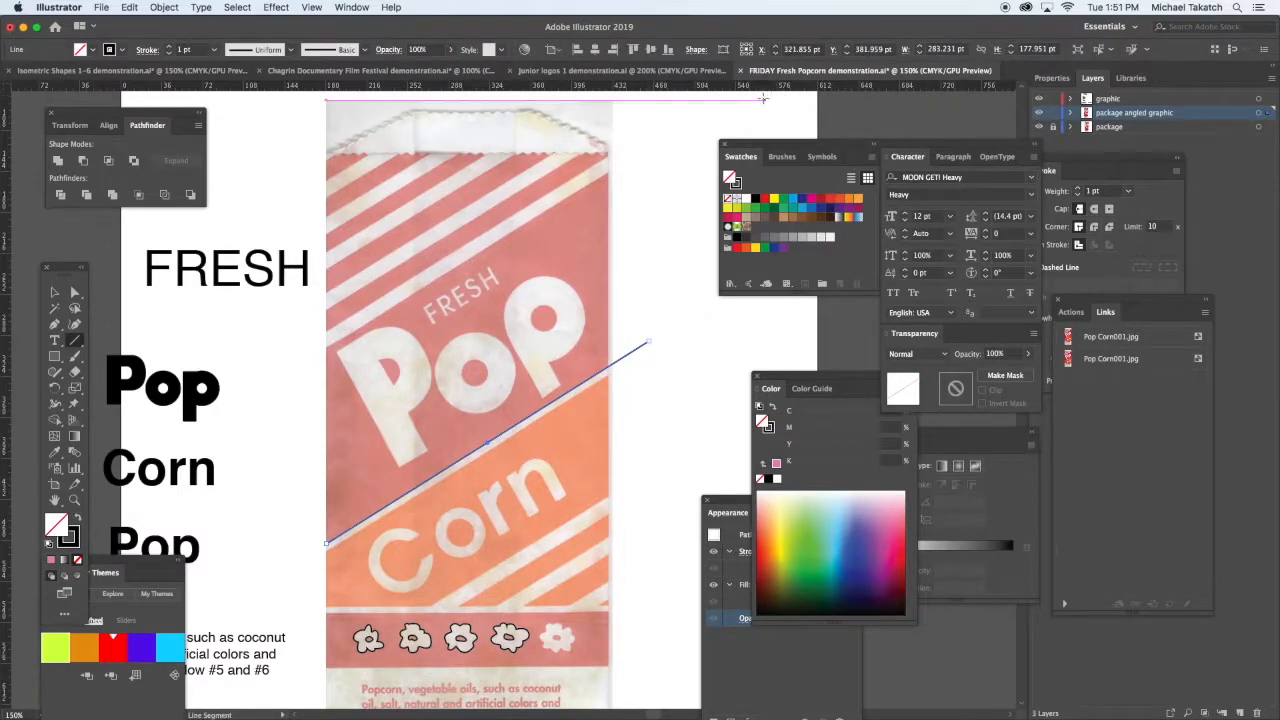
pyautogui.keyDown('super'); pyautogui.click(702, 109); pyautogui.keyUp('super')
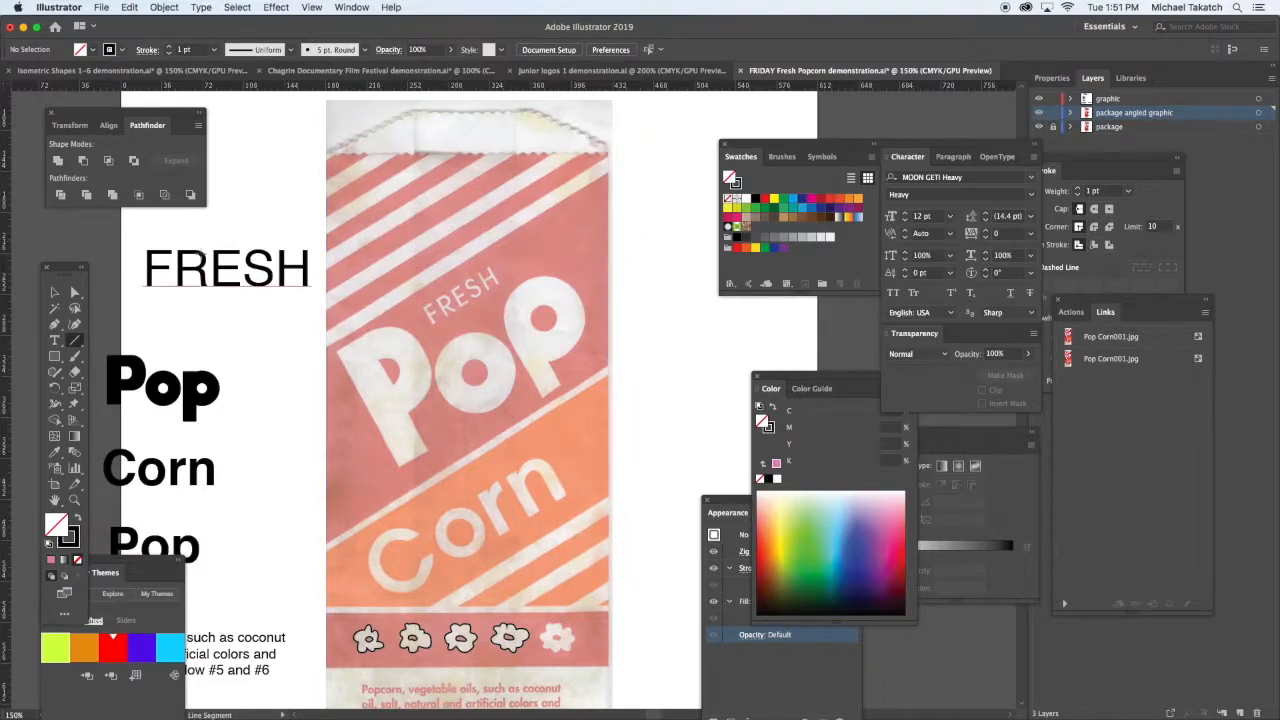
# Trace the diagonal edge between the Pop and Corn bands with a straight Pen path and delete it.
pyautogui.click(54, 324)
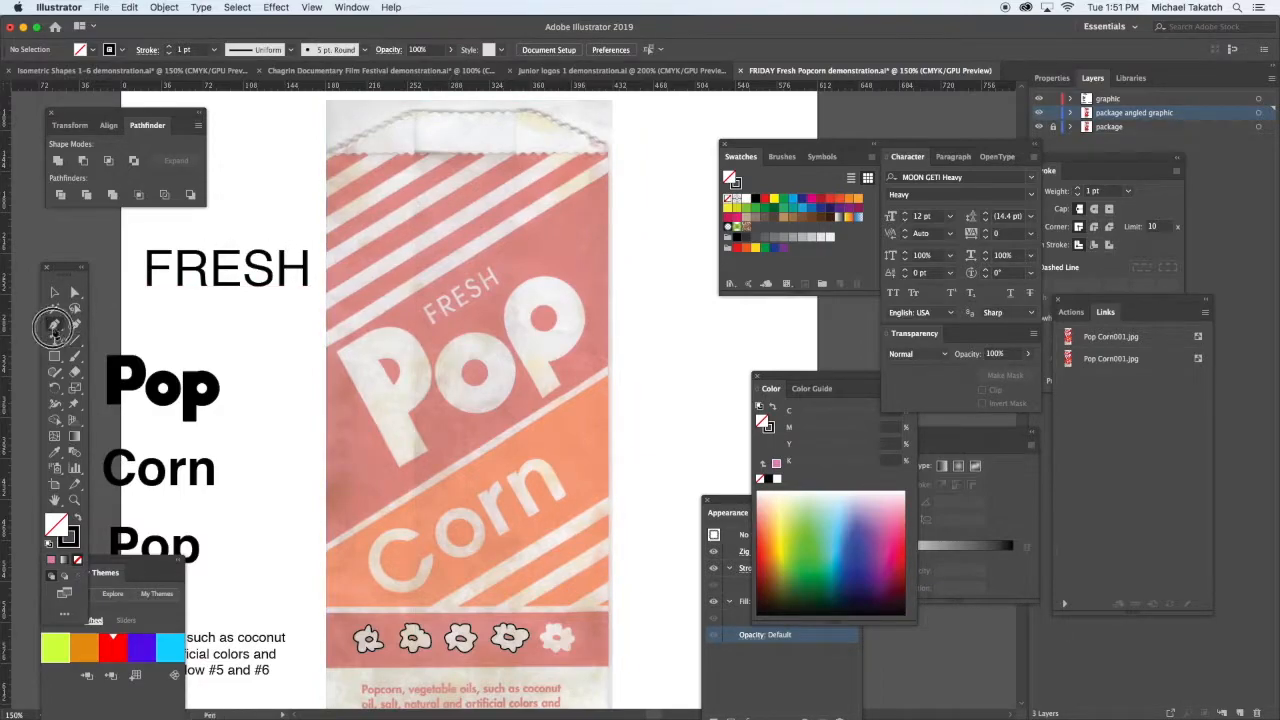
pyautogui.click(325, 545)
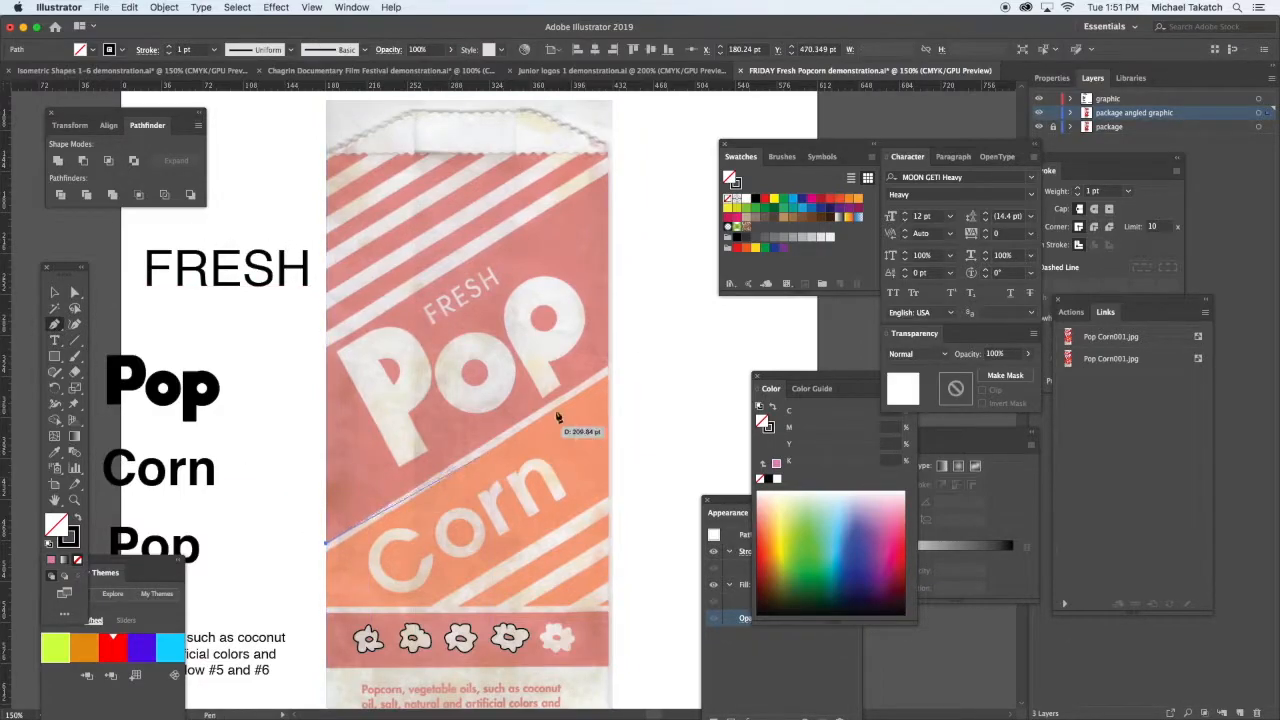
pyautogui.click(651, 344)
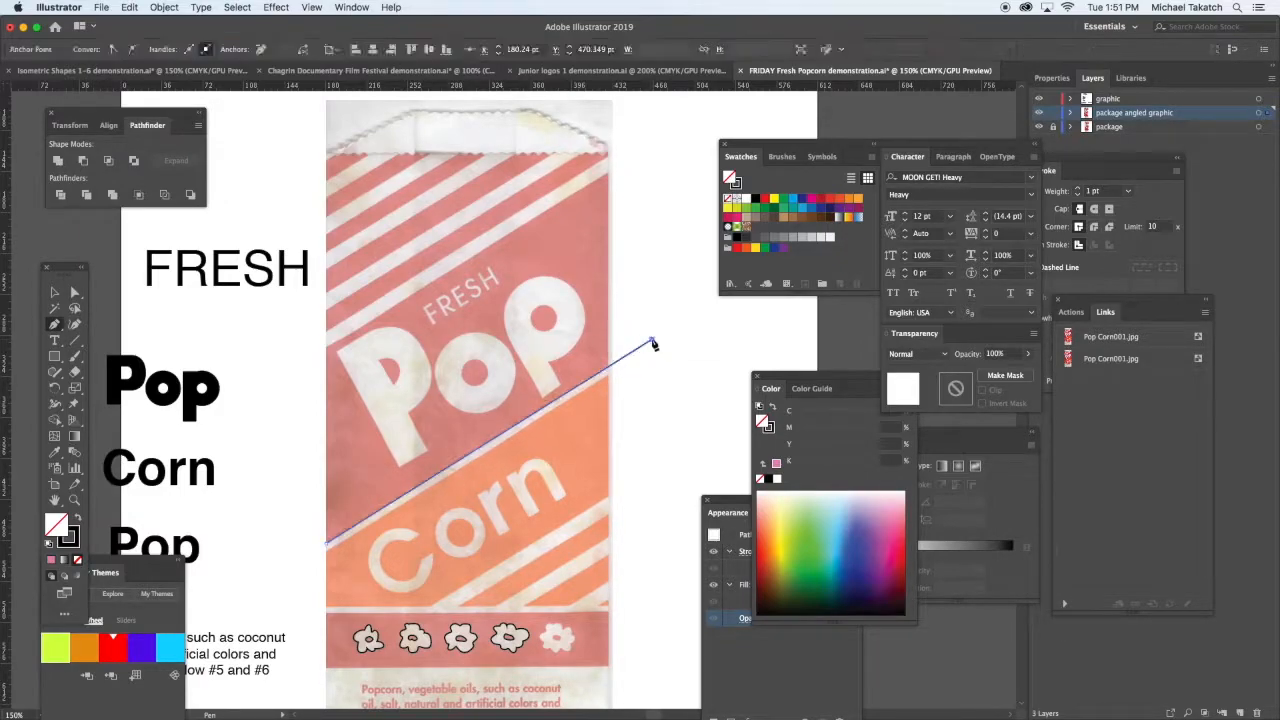
pyautogui.press('BackSpace')
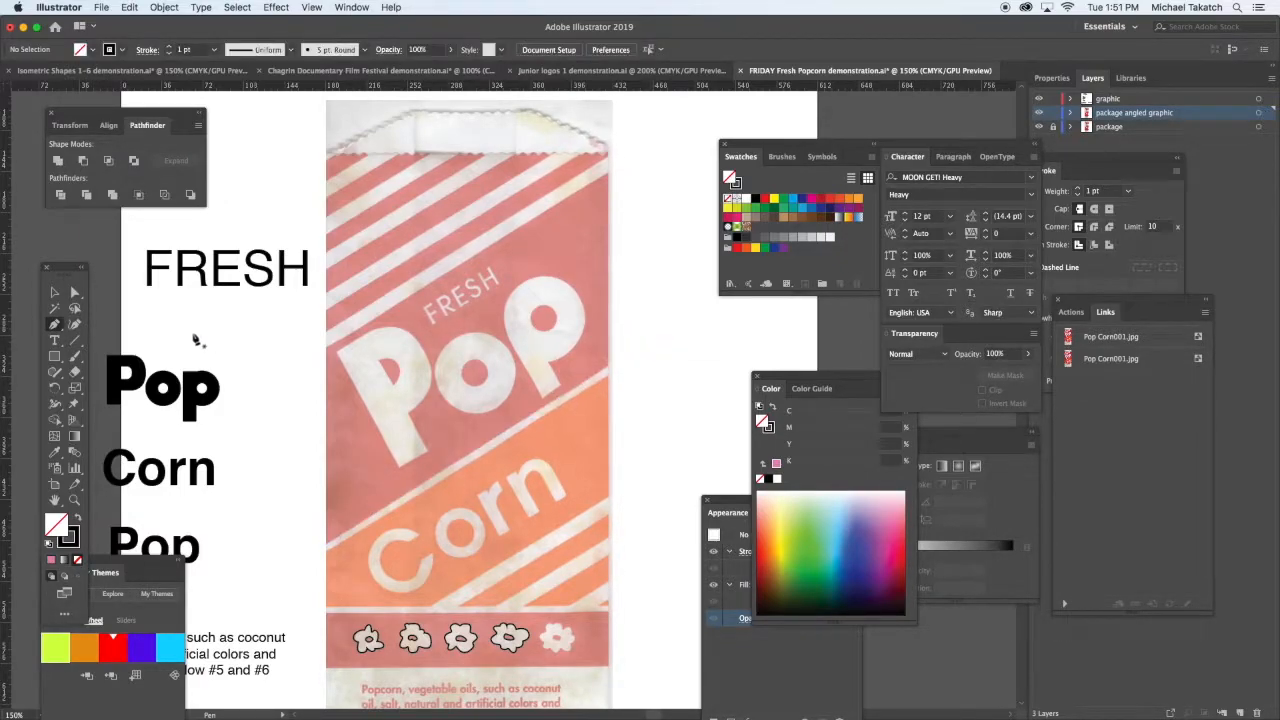
# Create a line segment at a 32° angle along the diagonal edge between the Pop and Corn bands.
pyautogui.click(76, 341)
pyautogui.click(316, 548)
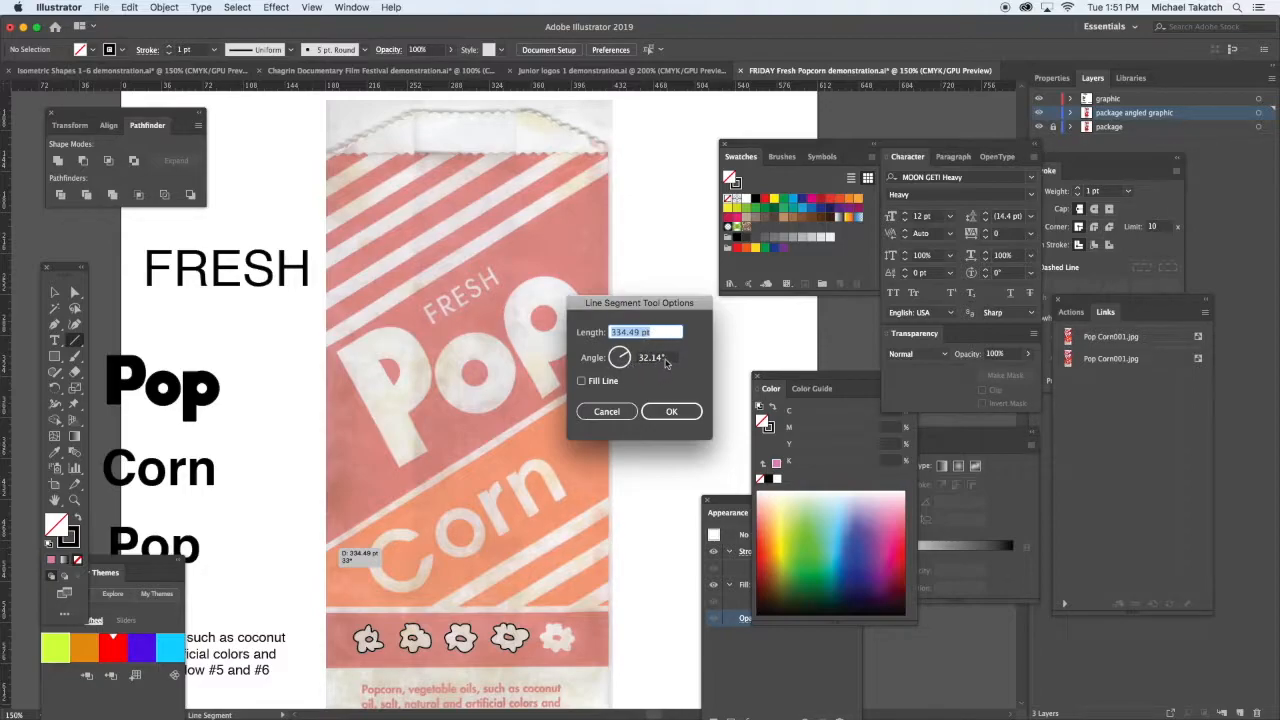
pyautogui.press('Tab')
pyautogui.write('3')
pyautogui.click(680, 410)
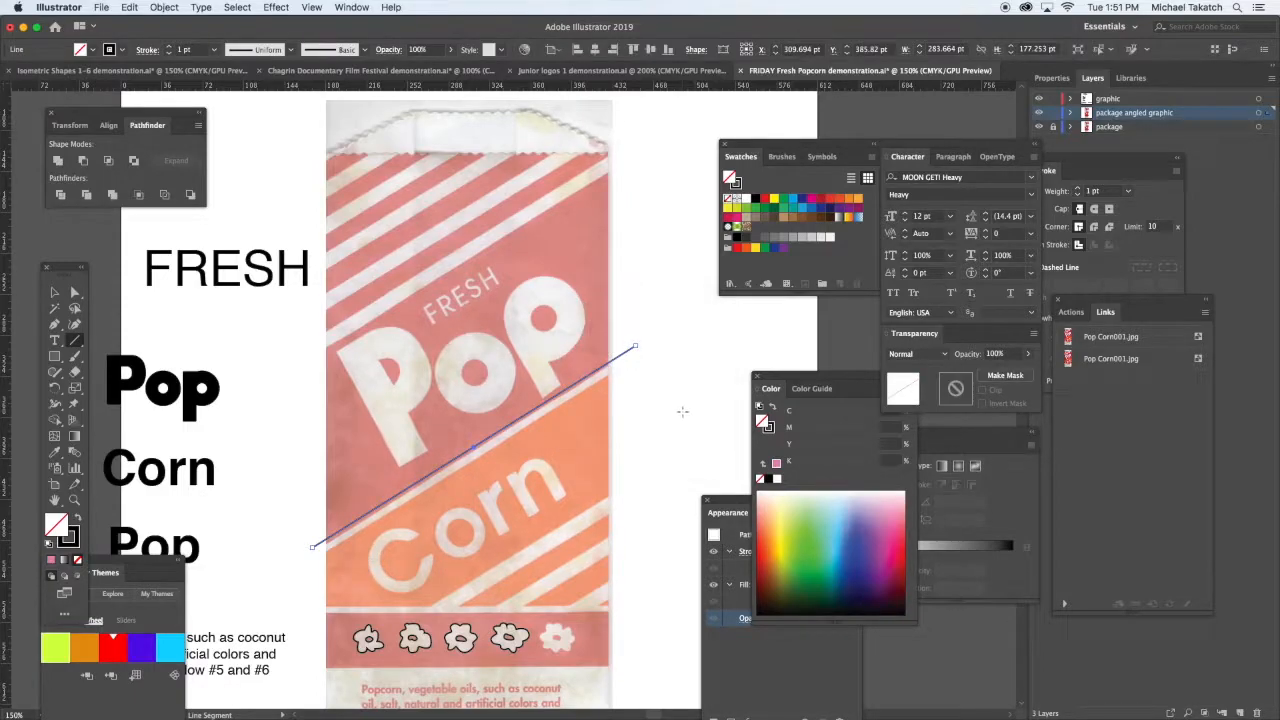
# Add the text note "32" on the blank artboard area beside the package's upper part.
pyautogui.click(54, 340)
pyautogui.click(672, 156)
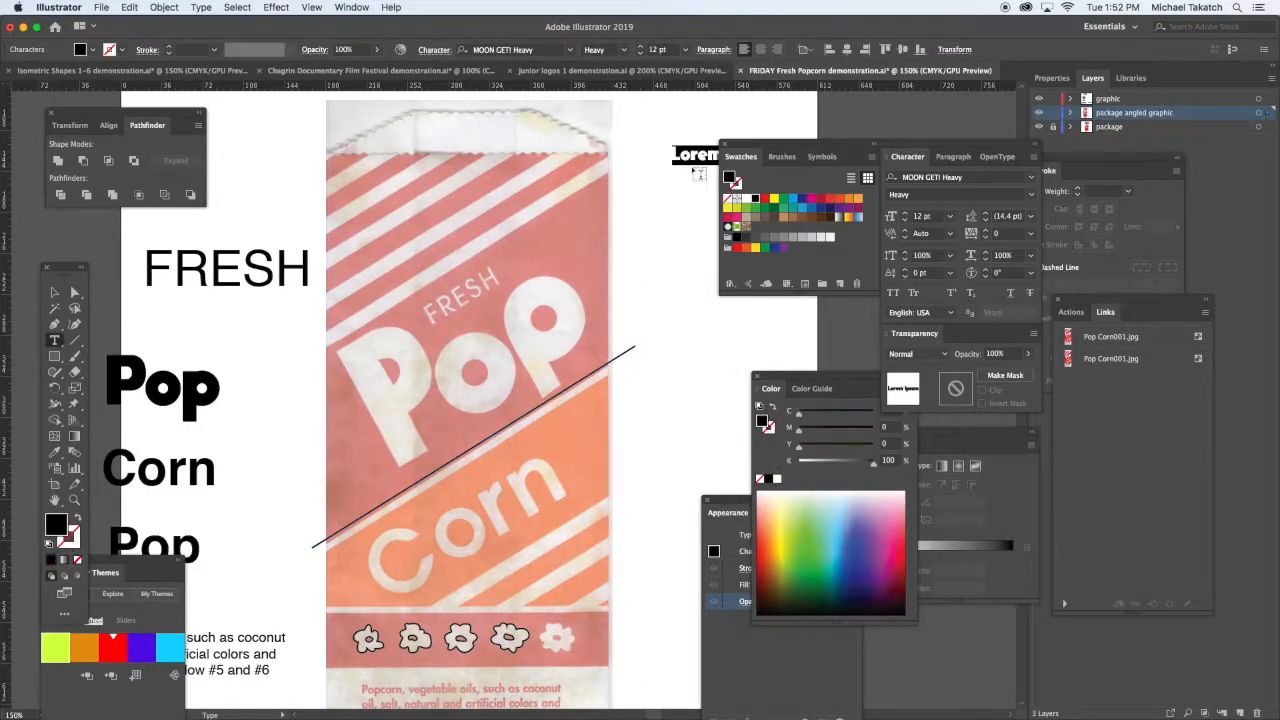
pyautogui.write('32')
# Delete the diagonal line segment lying across the package.
pyautogui.click(54, 291)
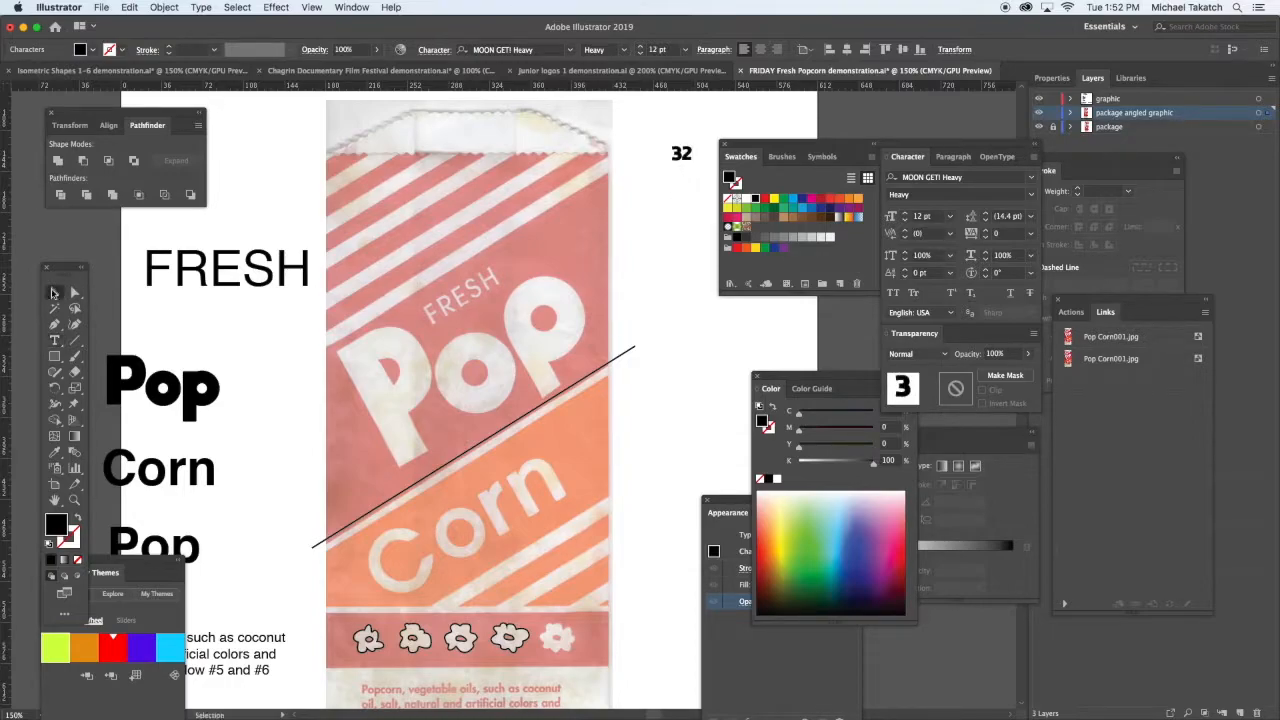
pyautogui.click(625, 356)
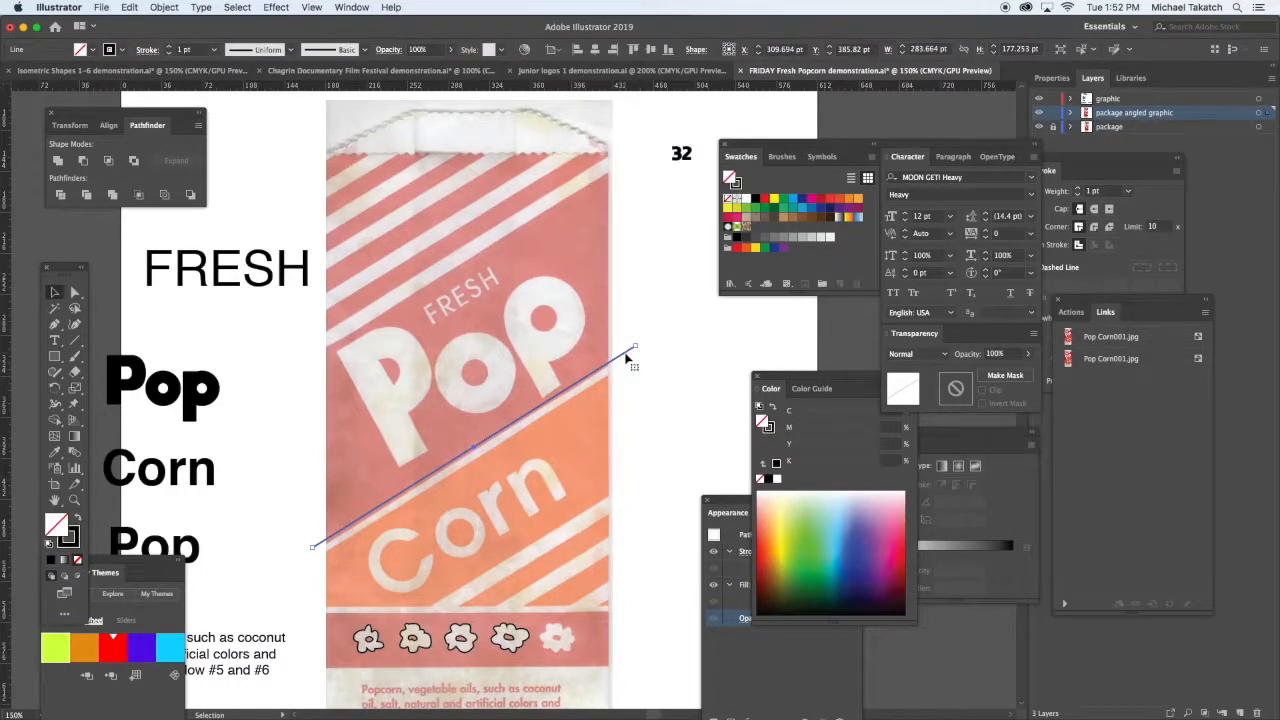
pyautogui.press('Delete')
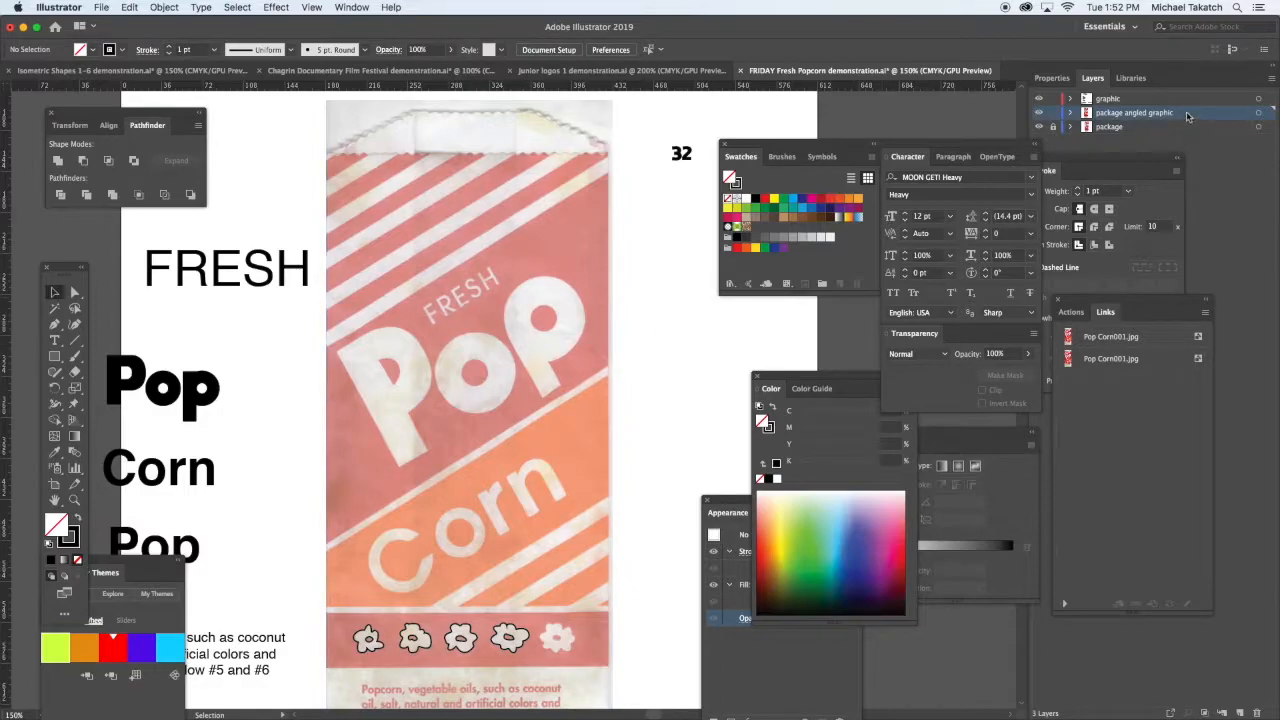
# Rotate the package image on the package angled graphic layer by -32°.
pyautogui.click(1259, 113)
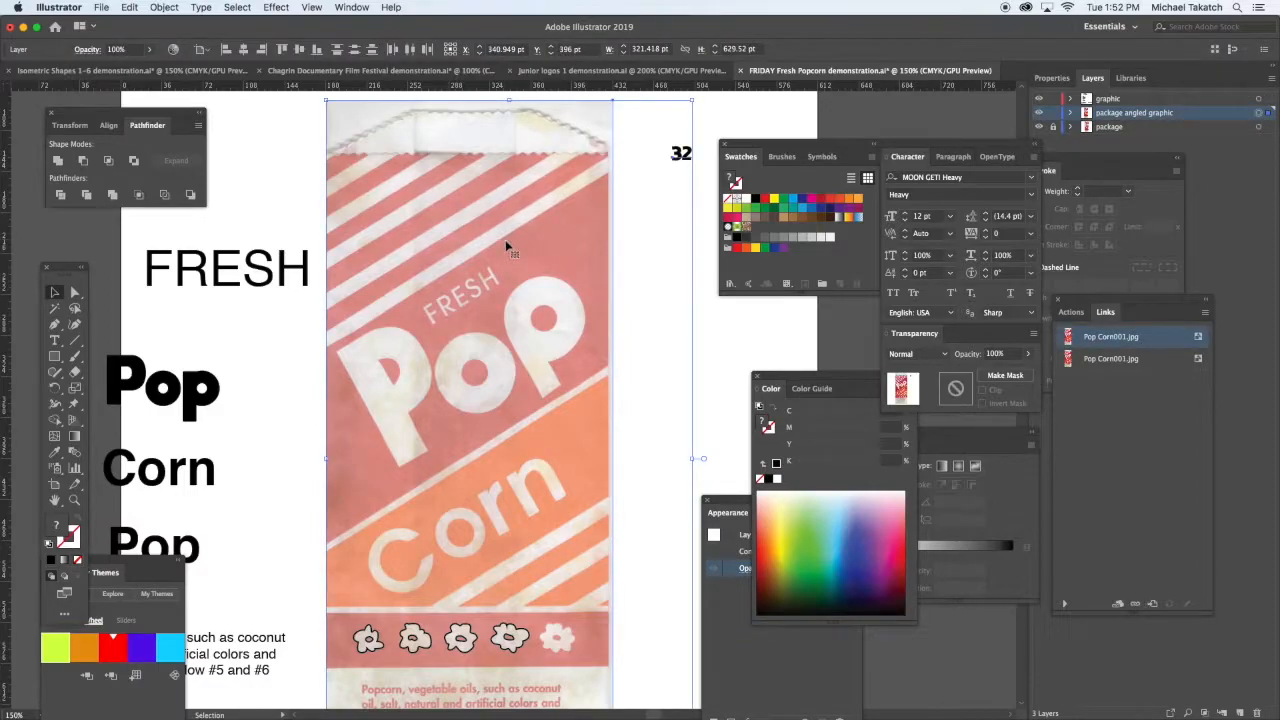
pyautogui.click(630, 205)
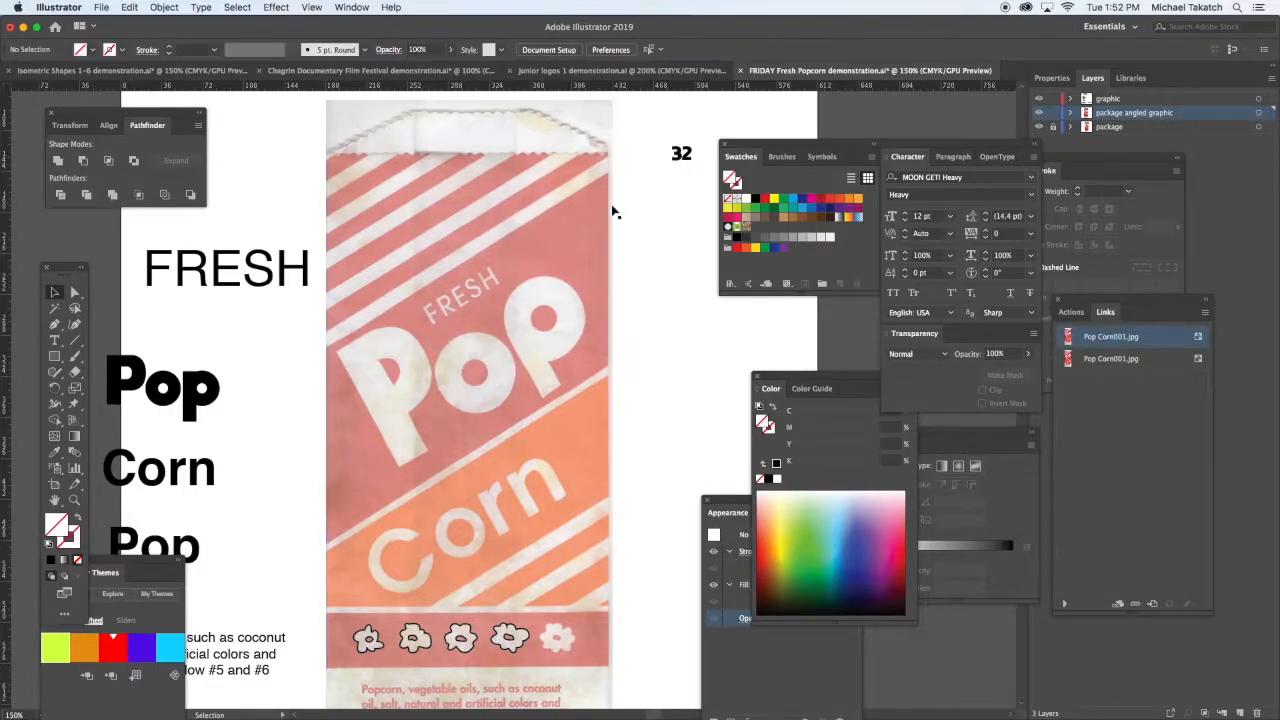
pyautogui.click(591, 208)
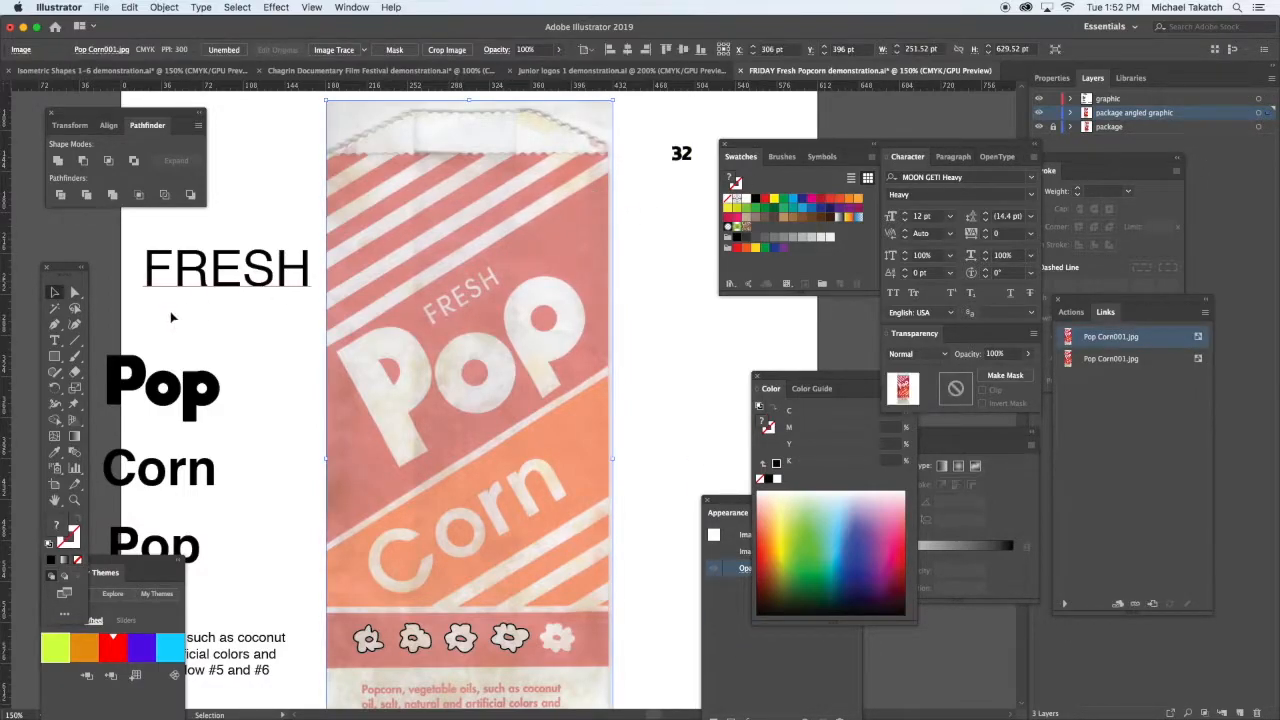
pyautogui.click(55, 388)
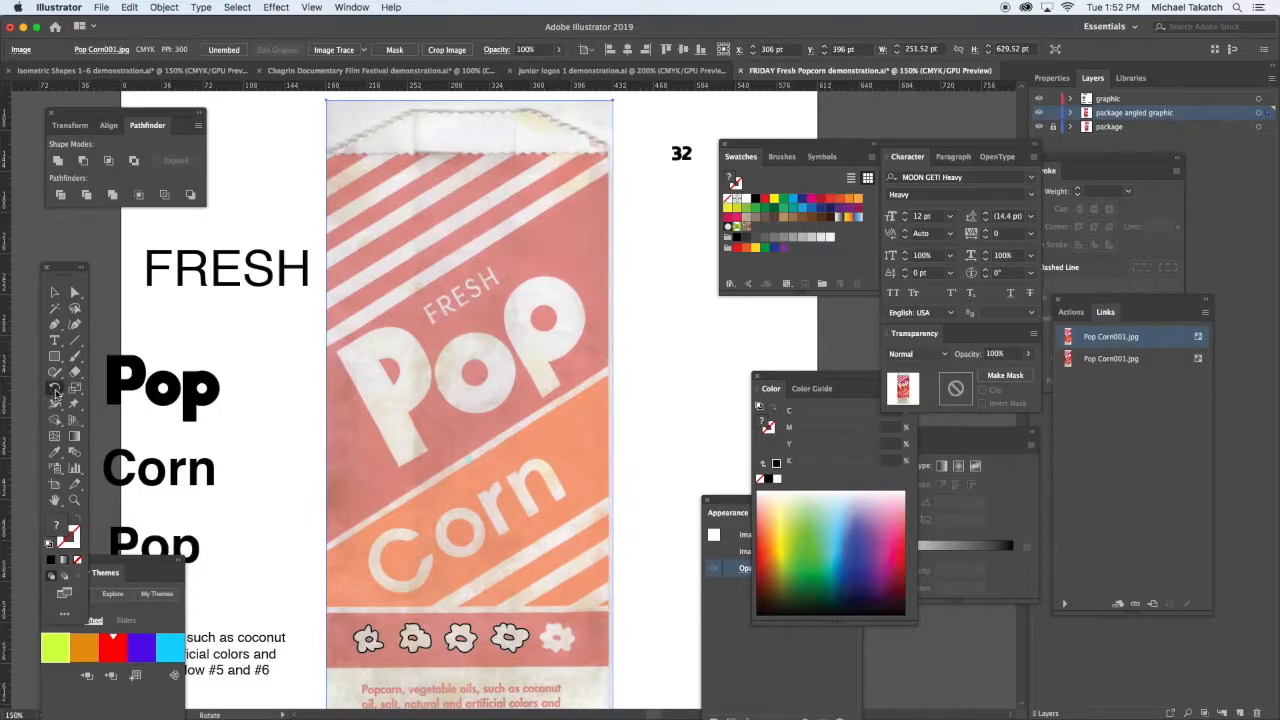
pyautogui.doubleClick(55, 389)
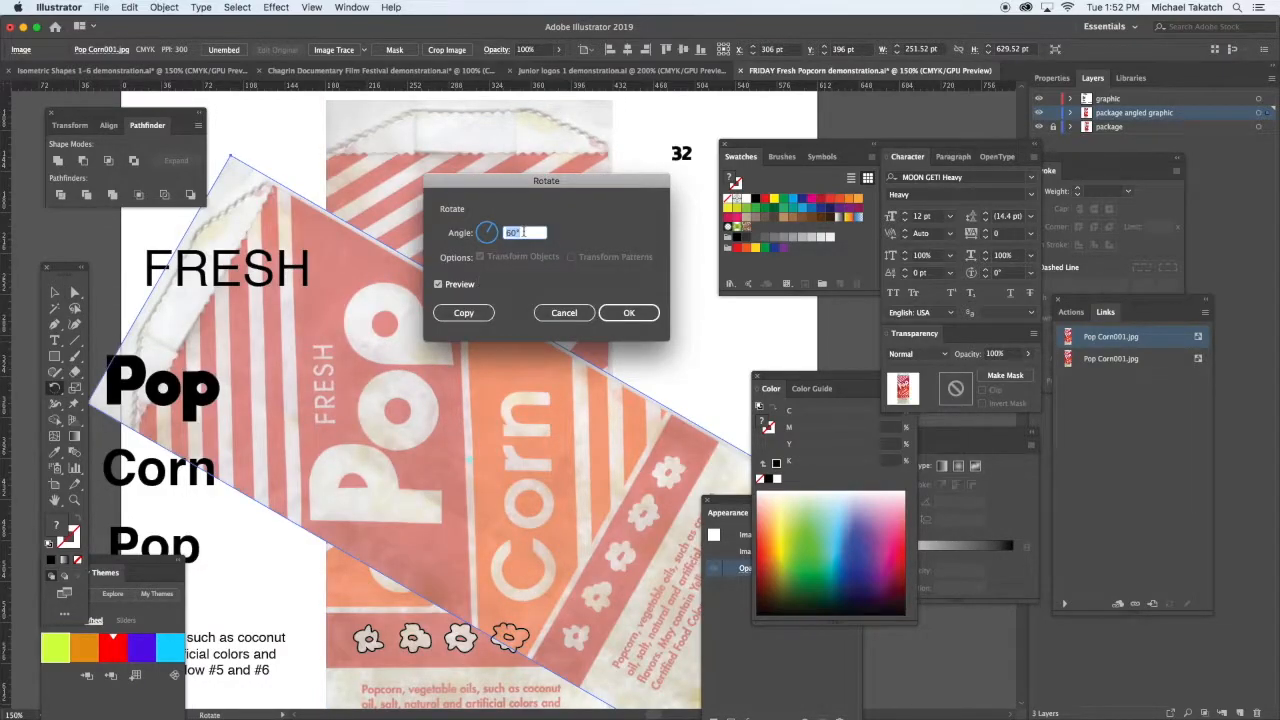
pyautogui.write('32')
pyautogui.click(460, 285)
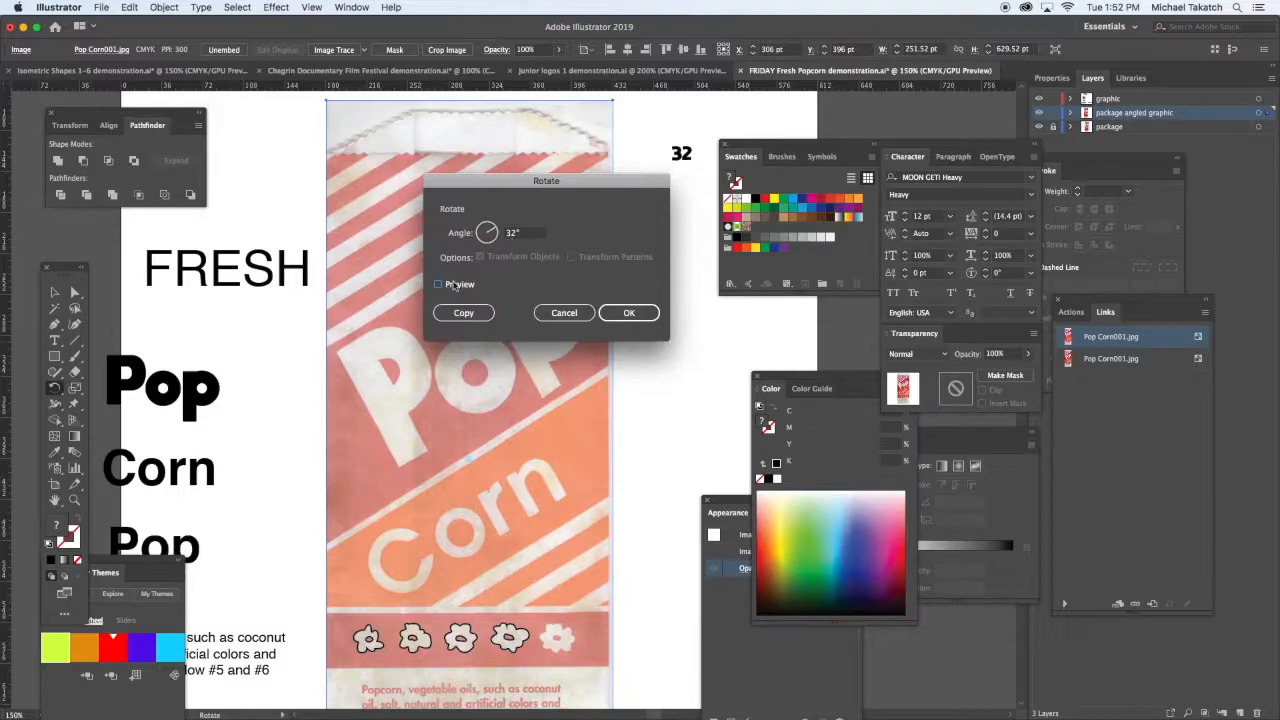
pyautogui.click(452, 286)
pyautogui.click(505, 234)
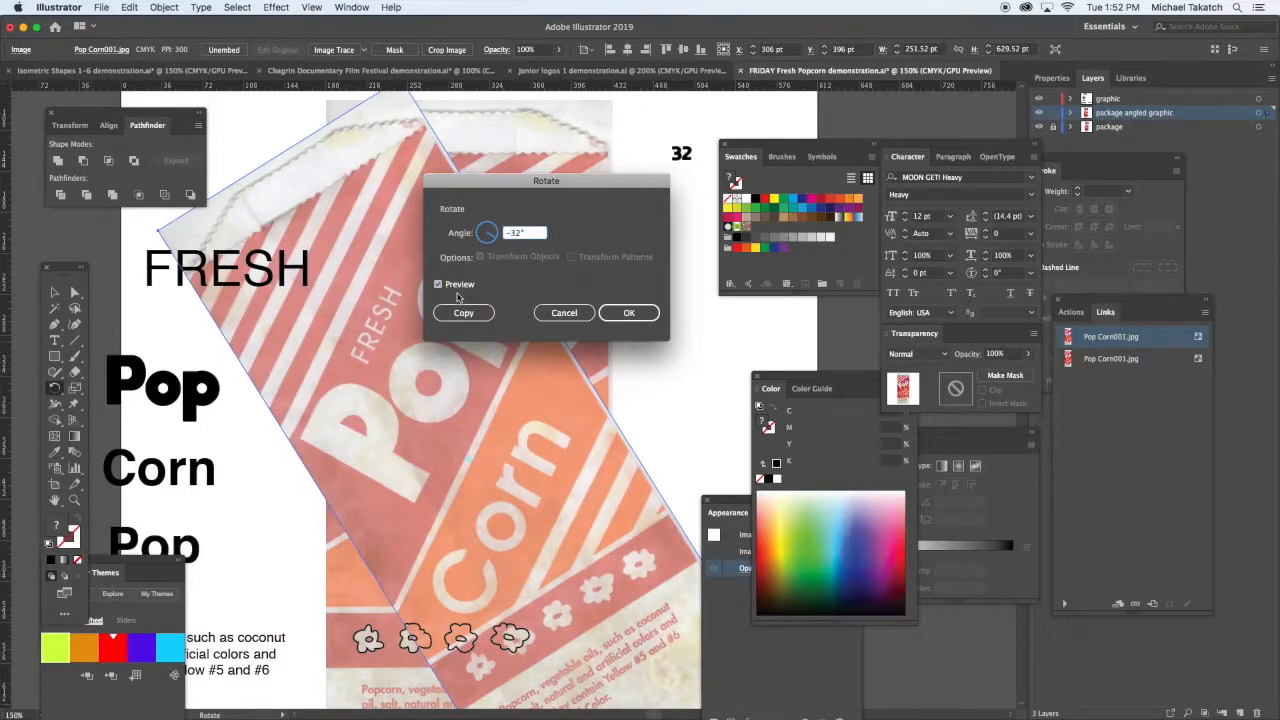
pyautogui.press('Tab')
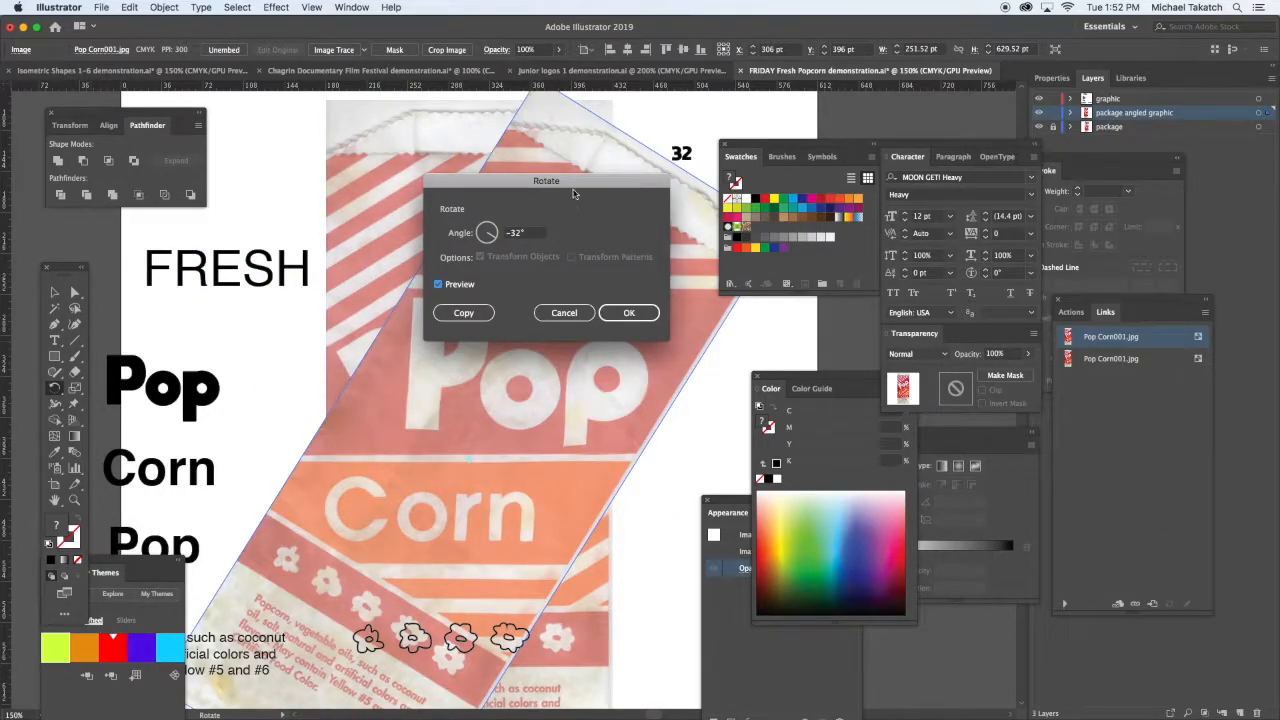
pyautogui.click(618, 316)
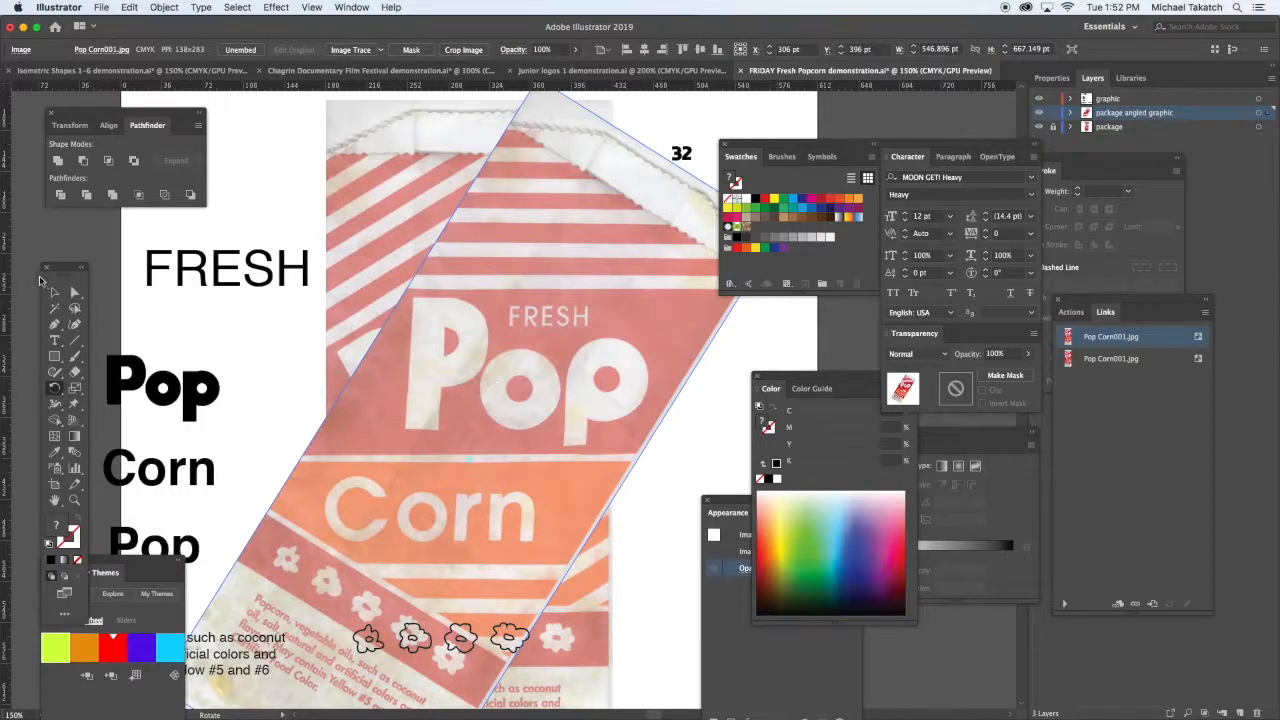
# Place a copy of the FRESH text over the package's FRESH lettering, scaled down and nudged to match it.
pyautogui.click(54, 292)
pyautogui.moveTo(183, 268); pyautogui.dragTo(604, 330)
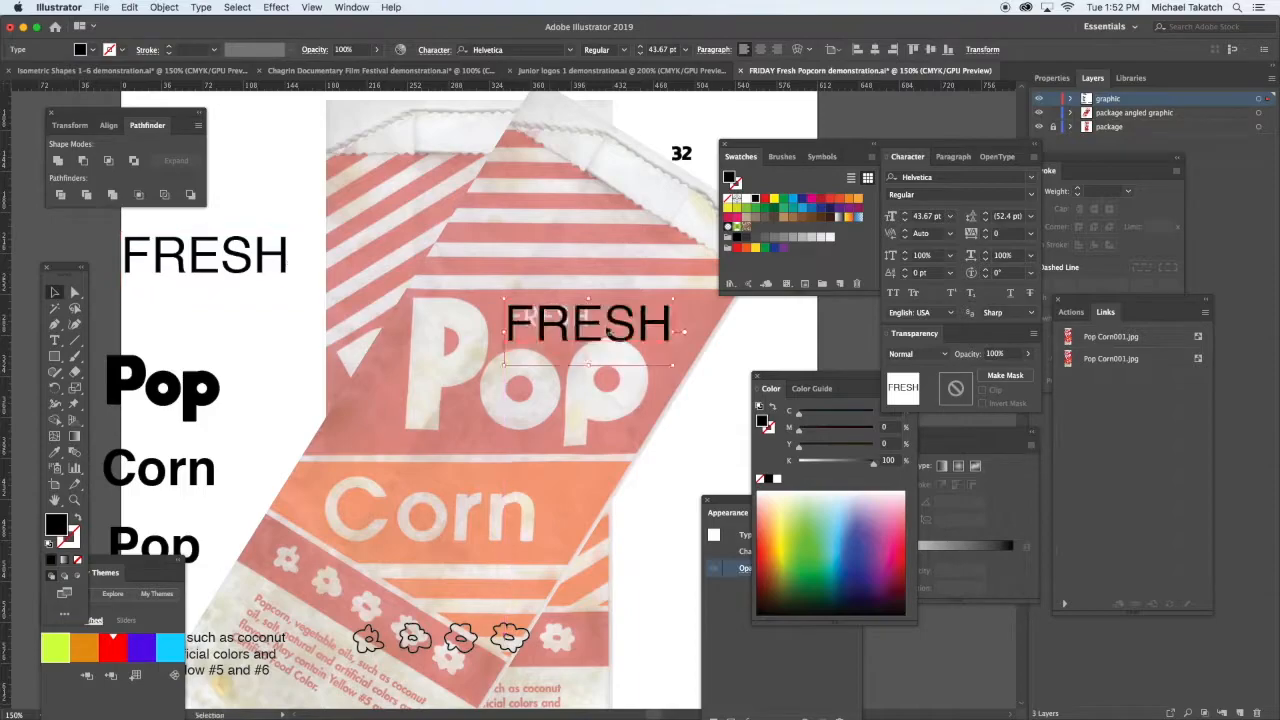
pyautogui.moveTo(674, 366); pyautogui.dragTo(604, 341)
pyautogui.press('Down')
pyautogui.press('Down')
pyautogui.press('Down')
pyautogui.press('Down')
# Place a copy of the MOON GET! Heavy Pop text over the package's Pop lettering and enlarge it to about 105 pt.
pyautogui.click(208, 386)
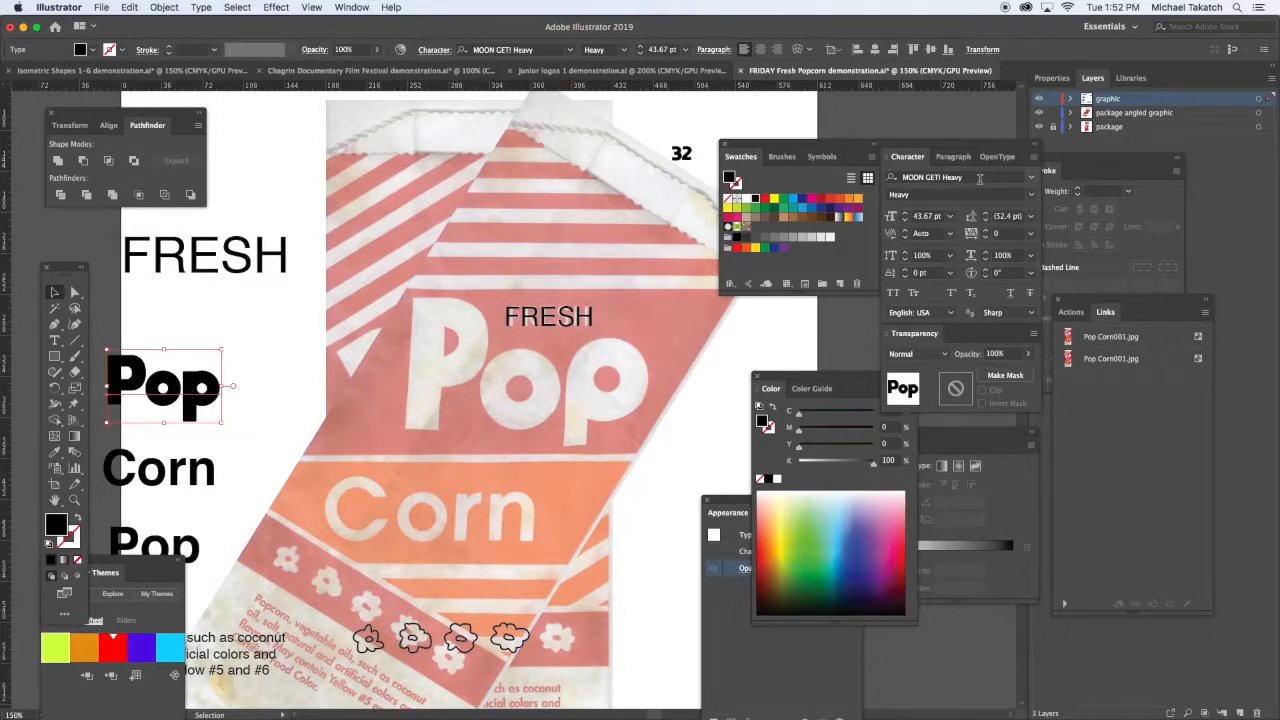
pyautogui.moveTo(208, 398); pyautogui.dragTo(507, 425)
pyautogui.moveTo(526, 372); pyautogui.dragTo(680, 258)
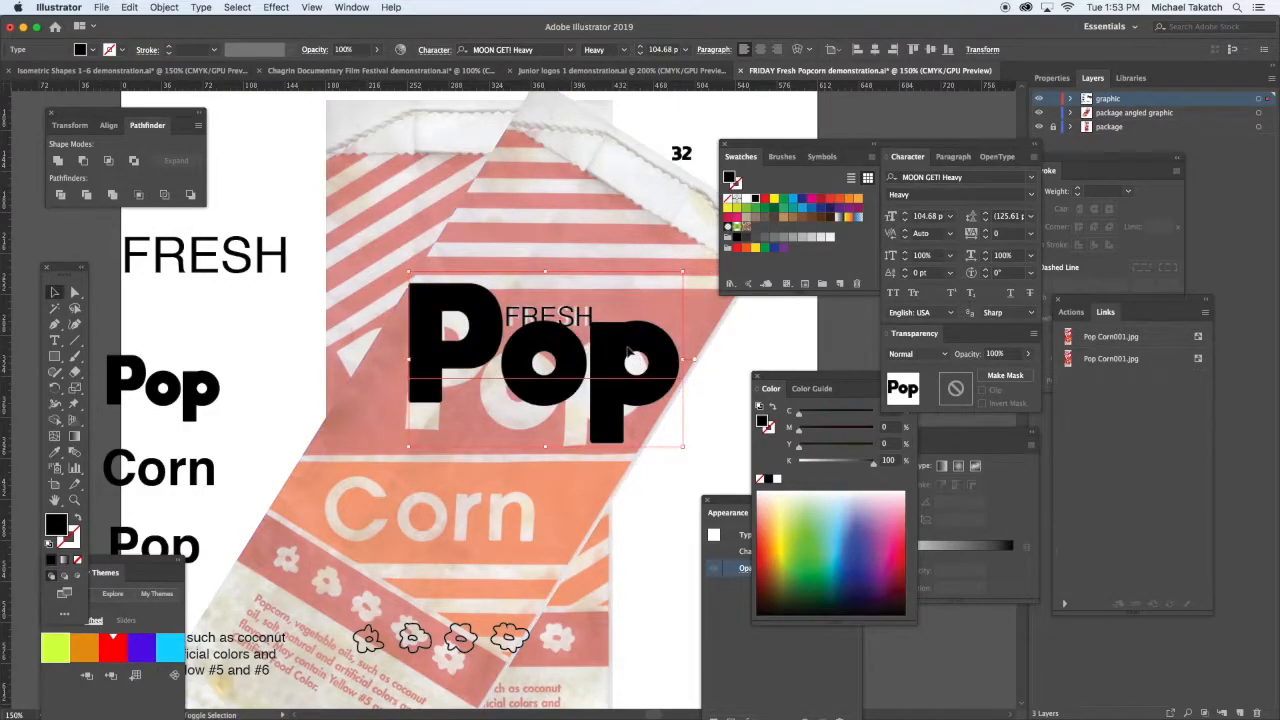
# Swap the large Pop text's fill and stroke, and fit it to the package lettering at about 99.5 pt.
pyautogui.hotkey('shift', 'x')
pyautogui.moveTo(606, 324); pyautogui.dragTo(610, 342)
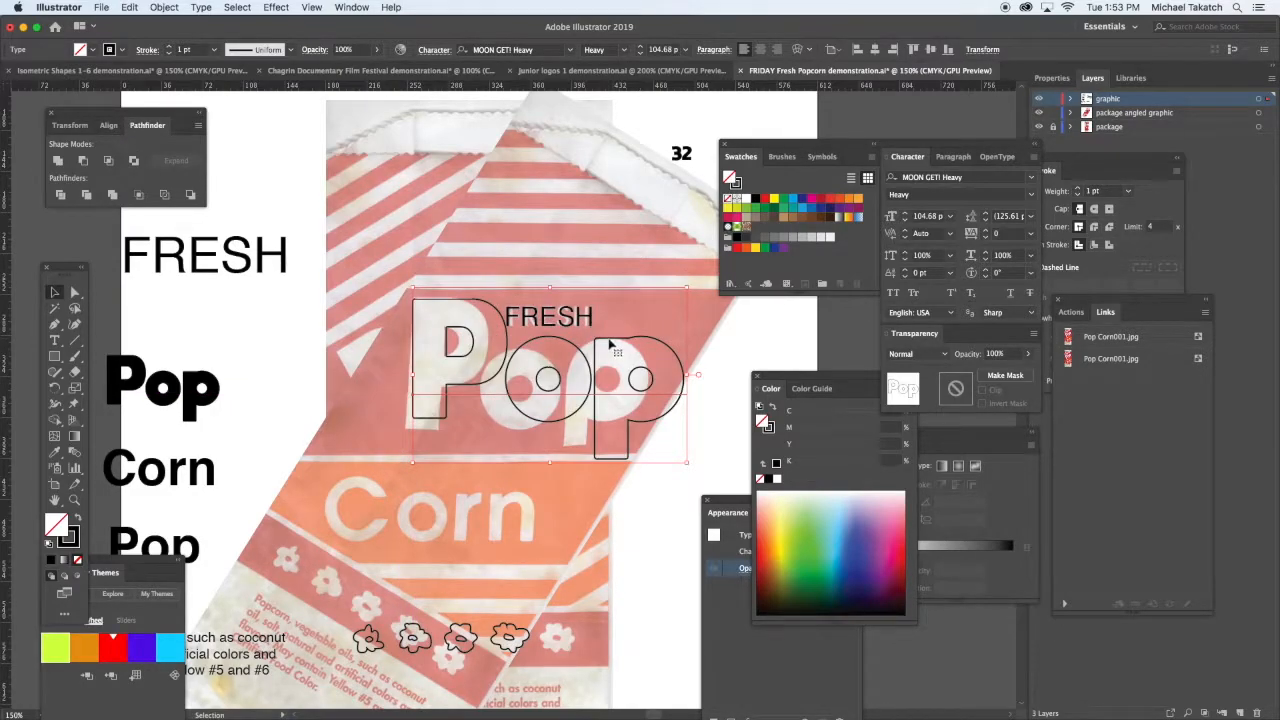
pyautogui.moveTo(410, 460); pyautogui.dragTo(403, 477)
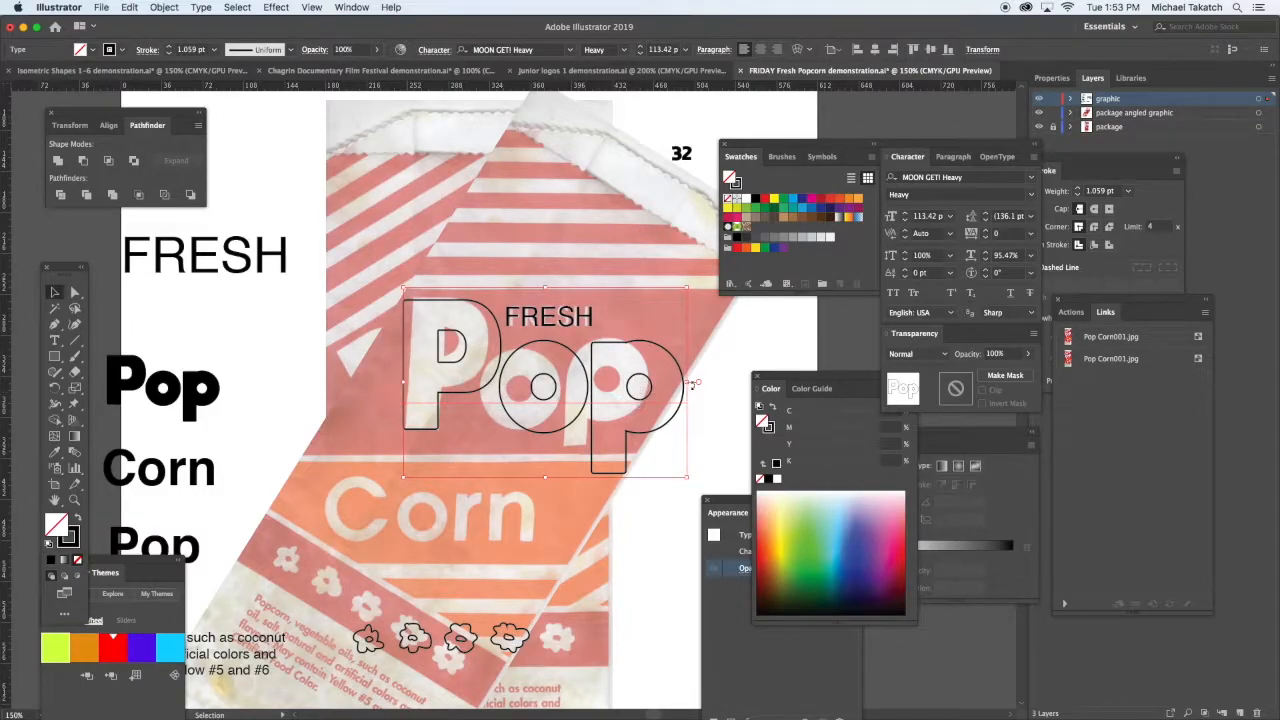
pyautogui.moveTo(686, 480); pyautogui.dragTo(647, 456)
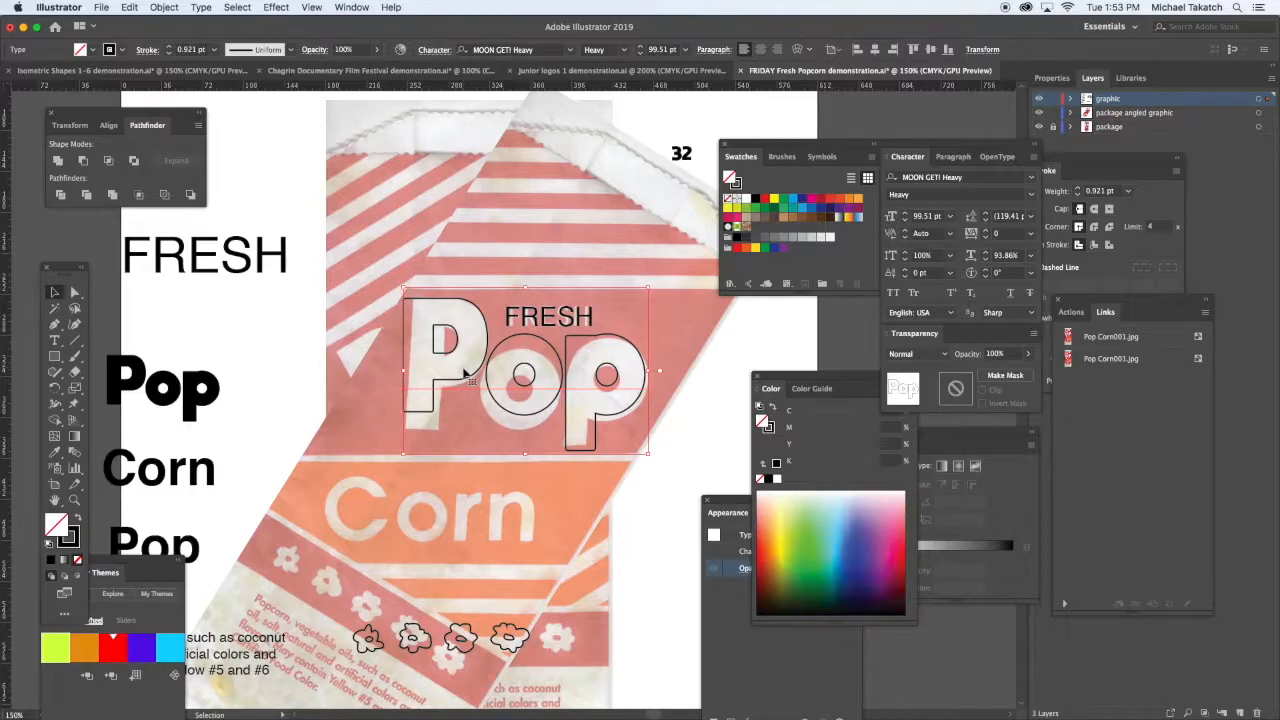
# Set the baseline shift of the letter "o" in the outlined Pop text to -13 pt.
pyautogui.click(54, 340)
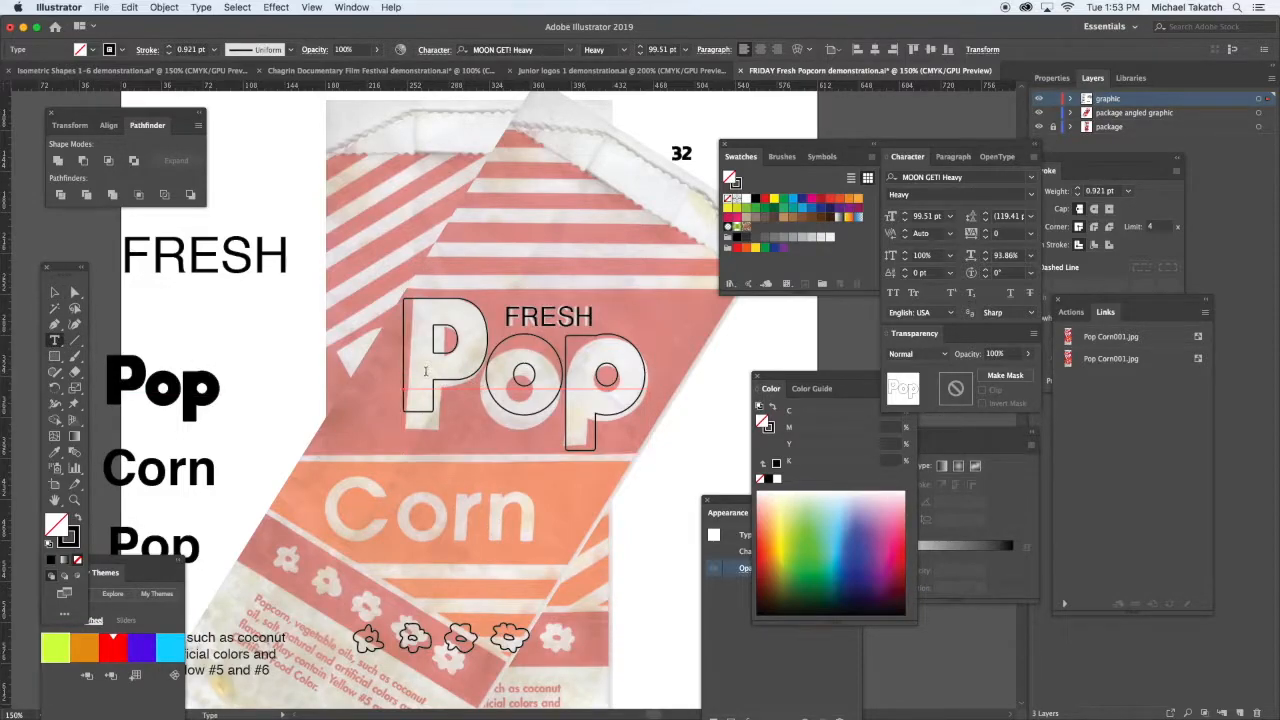
pyautogui.moveTo(484, 370); pyautogui.dragTo(565, 375)
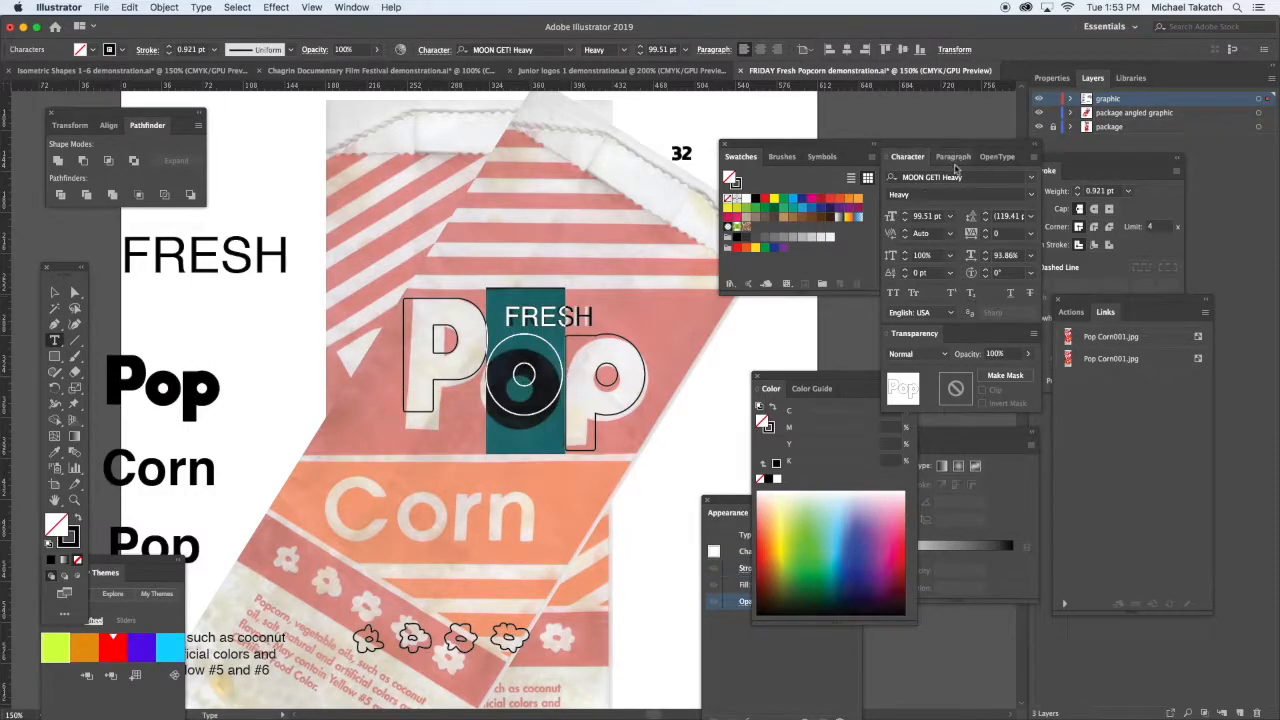
pyautogui.click(939, 273)
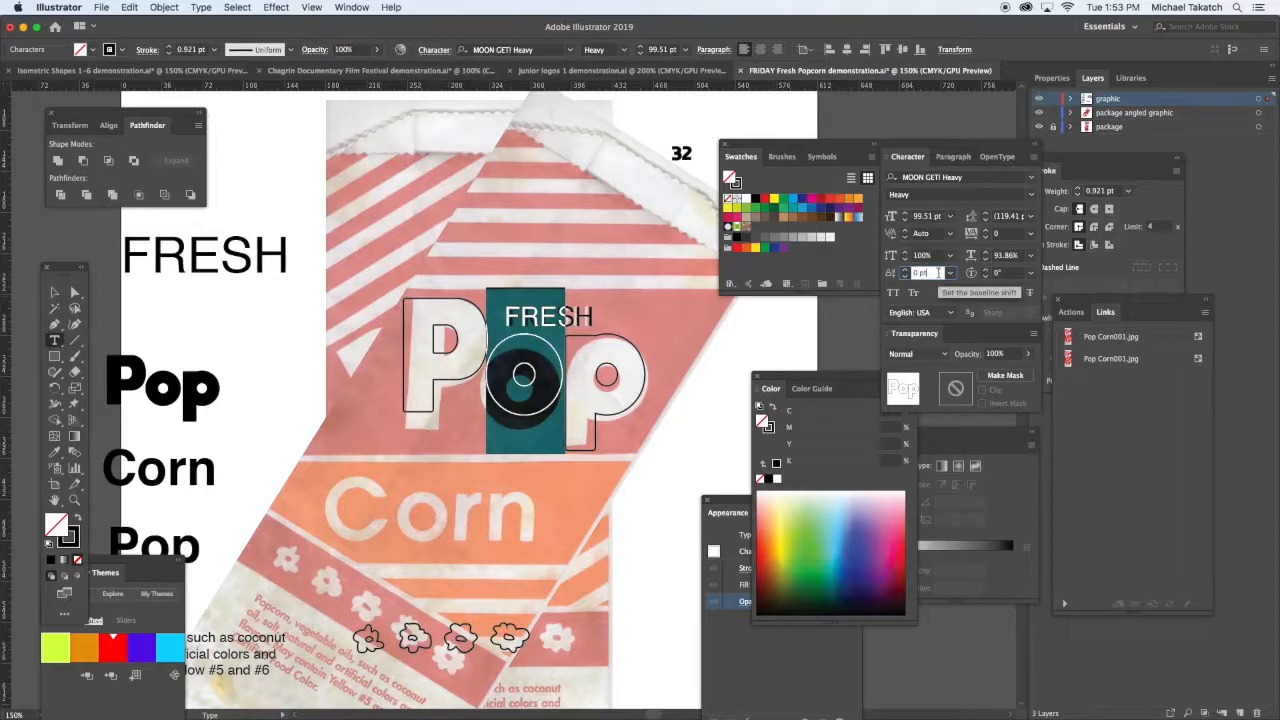
pyautogui.press('Down')
pyautogui.press('Down')
pyautogui.press('Down')
pyautogui.press('Down')
pyautogui.press('Down')
pyautogui.press('Down')
pyautogui.press('Down')
pyautogui.press('Down')
pyautogui.press('Down')
pyautogui.press('Down')
pyautogui.press('Down')
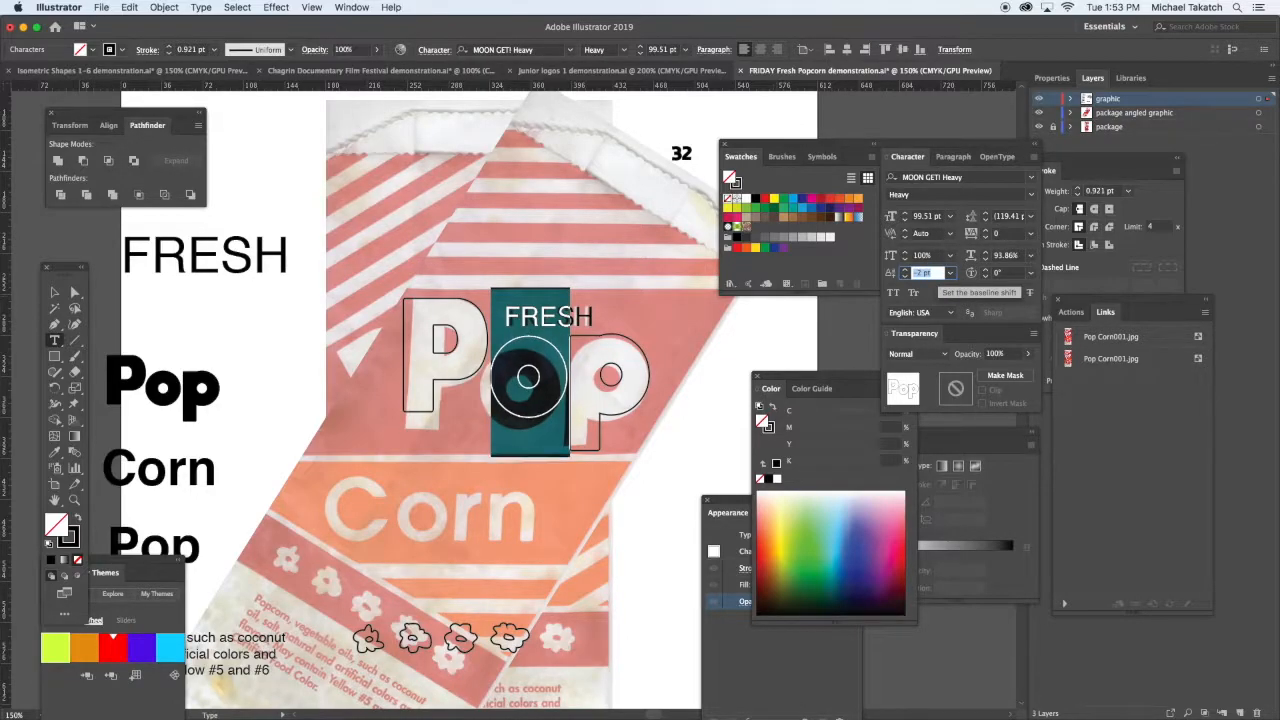
pyautogui.press('Down')
pyautogui.press('Down')
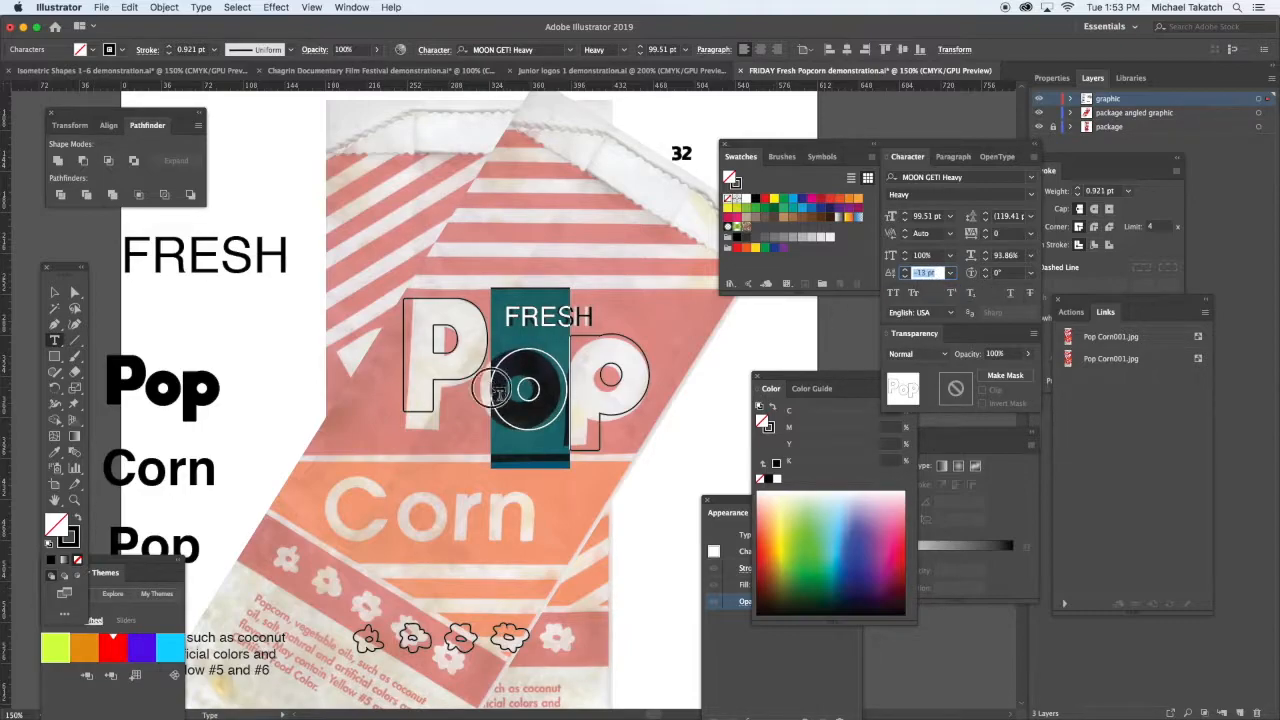
# Tighten the kerning between the "P" and "o" of the outlined Pop text to -80.
pyautogui.click(493, 386)
pyautogui.hotkey('alt', 'Left')
pyautogui.hotkey('alt', 'Left')
pyautogui.hotkey('alt', 'Left')
pyautogui.hotkey('alt', 'Left')
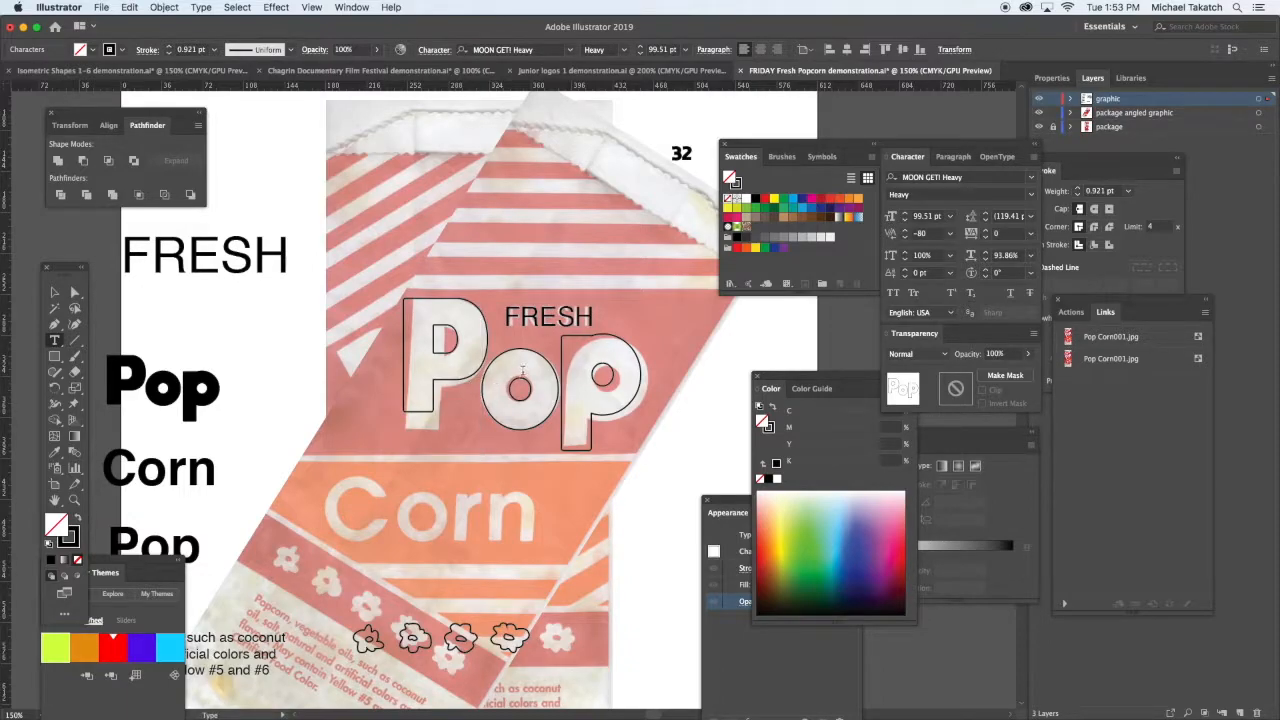
# Widen the kerning between the "o" and the final "p" of the outlined Pop text to 60.
pyautogui.press('Right')
pyautogui.hotkey('alt', 'Right')
pyautogui.hotkey('alt', 'Right')
pyautogui.hotkey('alt', 'Right')
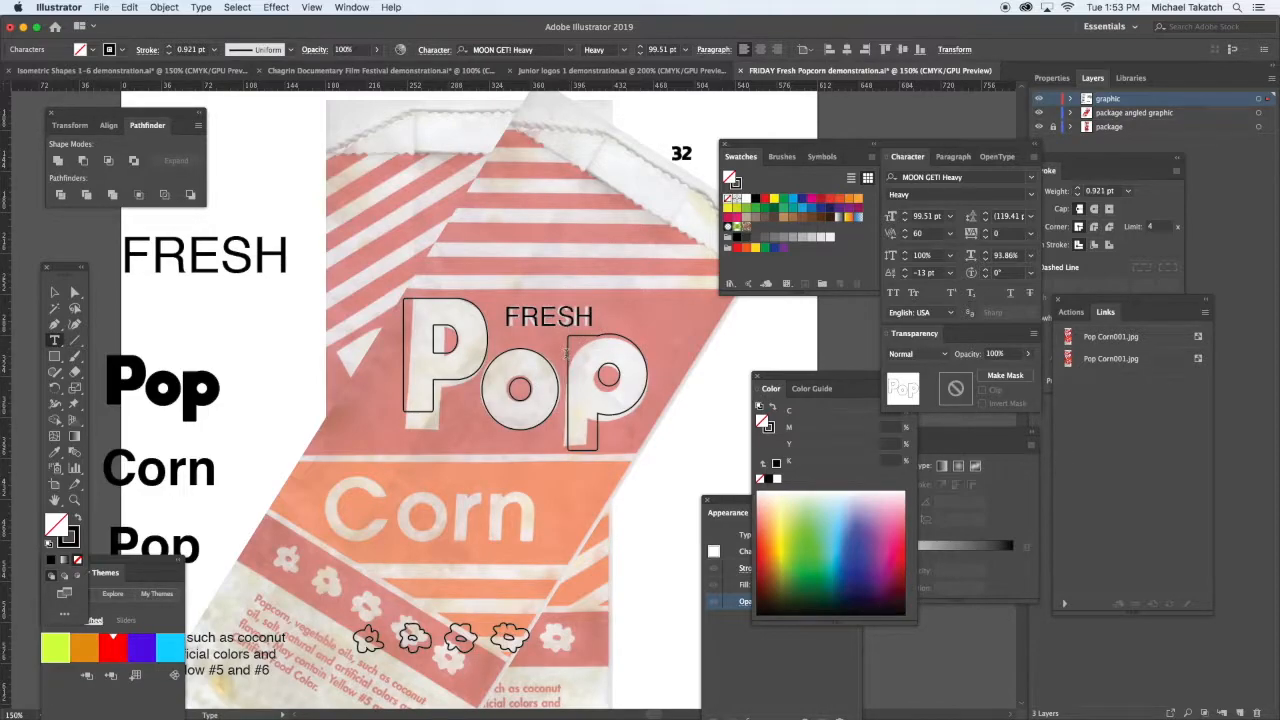
pyautogui.click(55, 292)
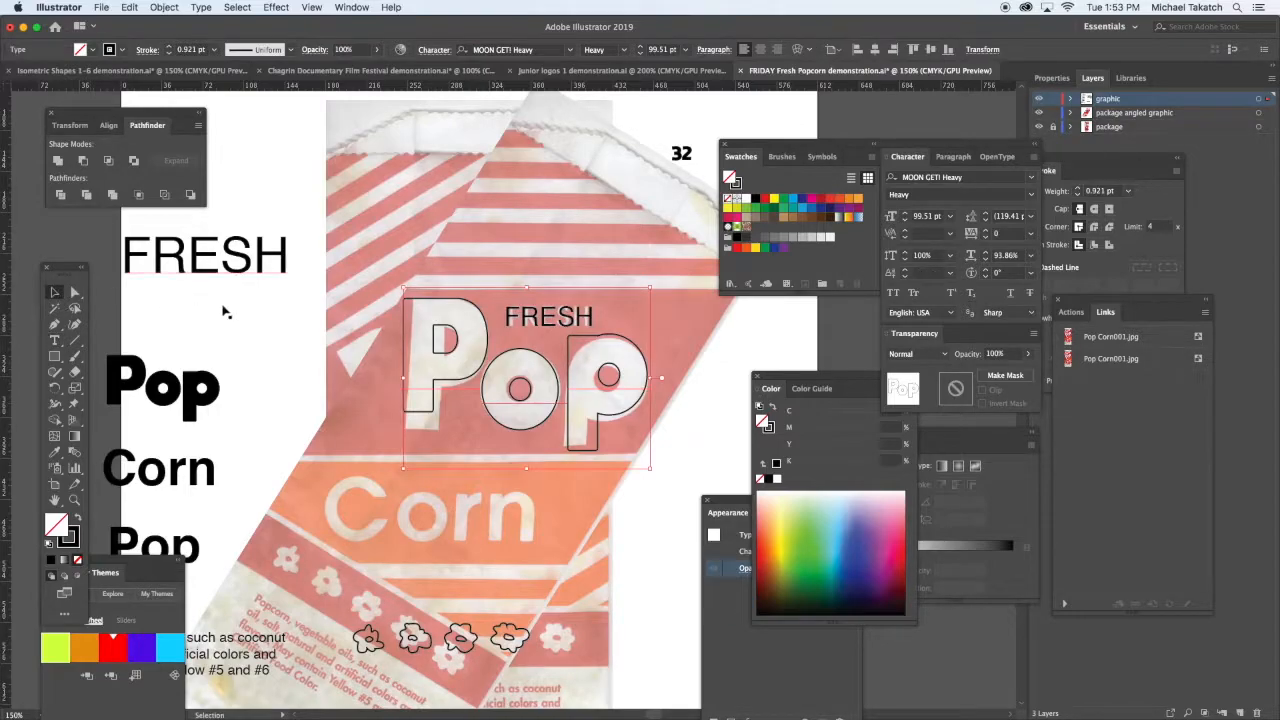
# Place a spare copy of the large Pop text beside the artboard, and convert the original over the package to outlines.
pyautogui.moveTo(413, 300); pyautogui.dragTo(838, 314)
pyautogui.click(613, 334)
pyautogui.click(208, 8)
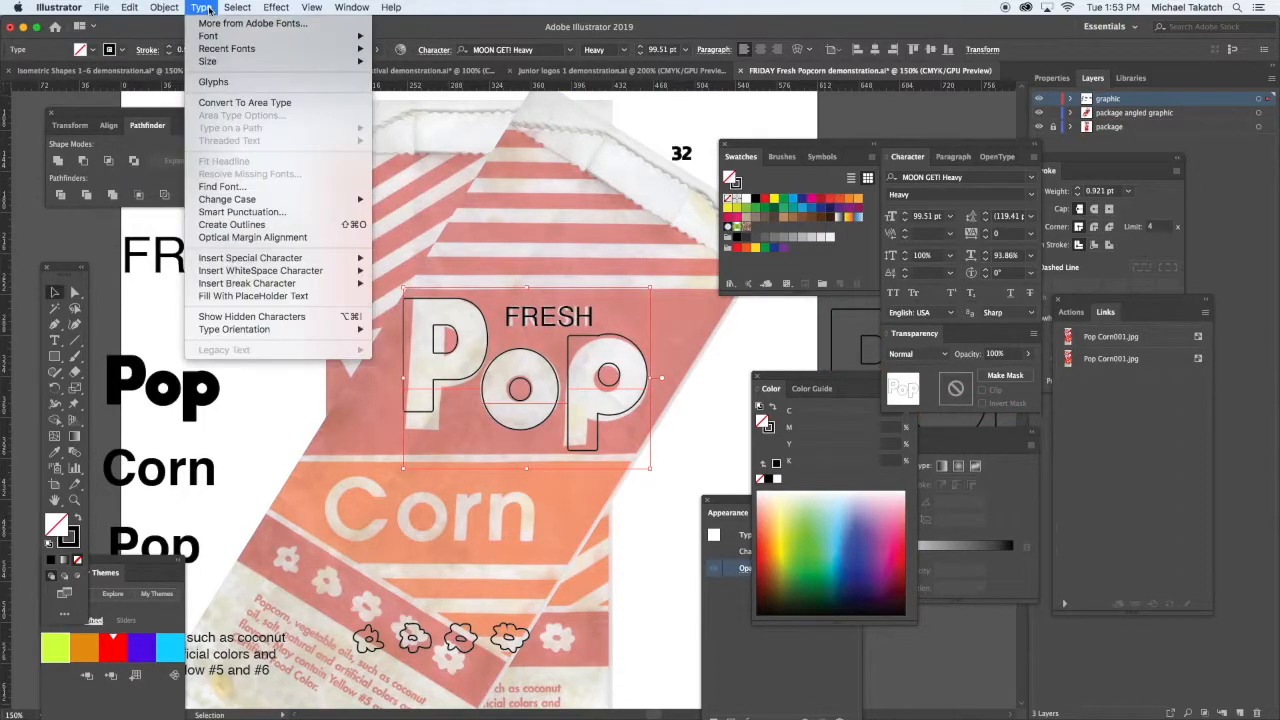
pyautogui.click(256, 224)
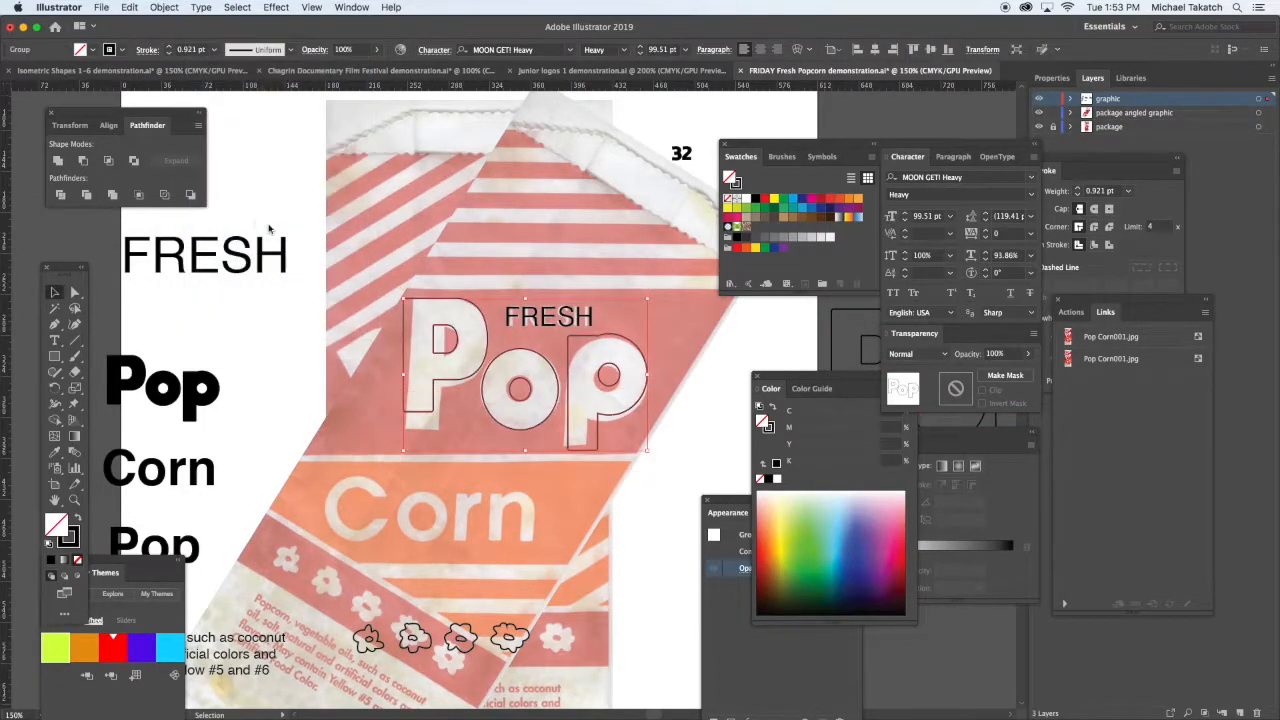
pyautogui.press('super+shift+a')
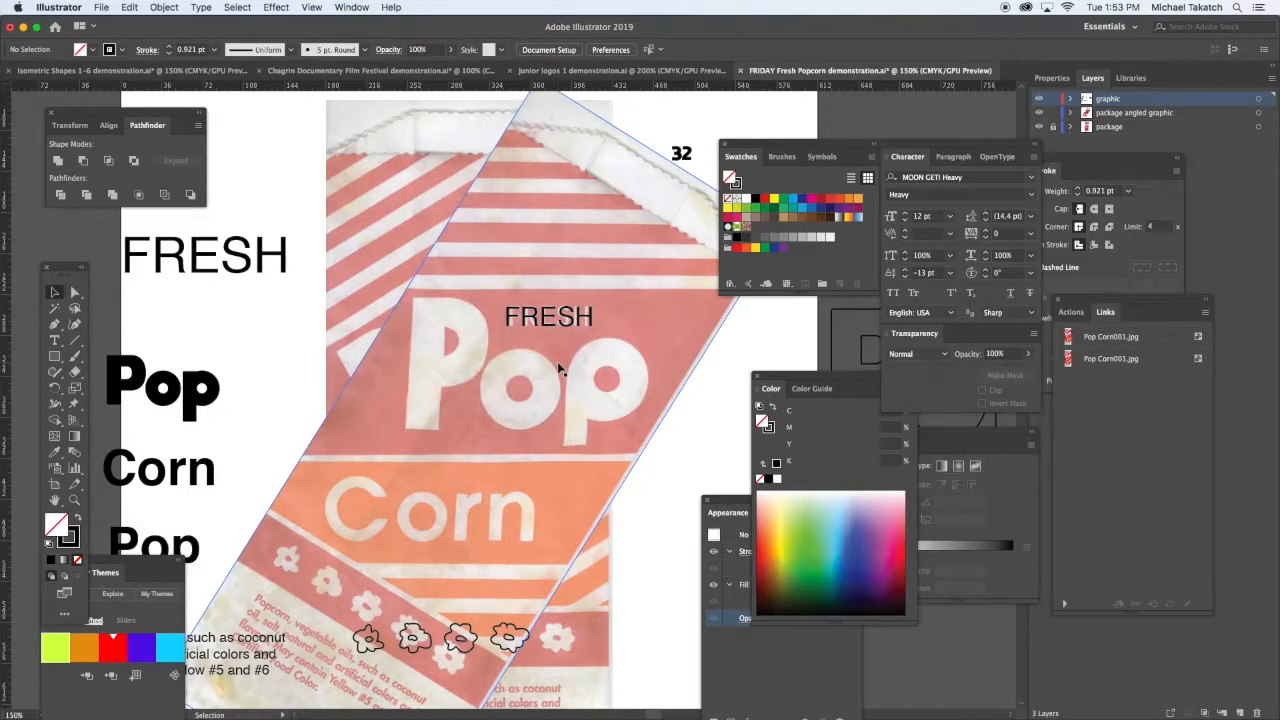
# Delete the upper-left corner anchor point of the final "p" in the Pop outlines.
pyautogui.click(562, 365)
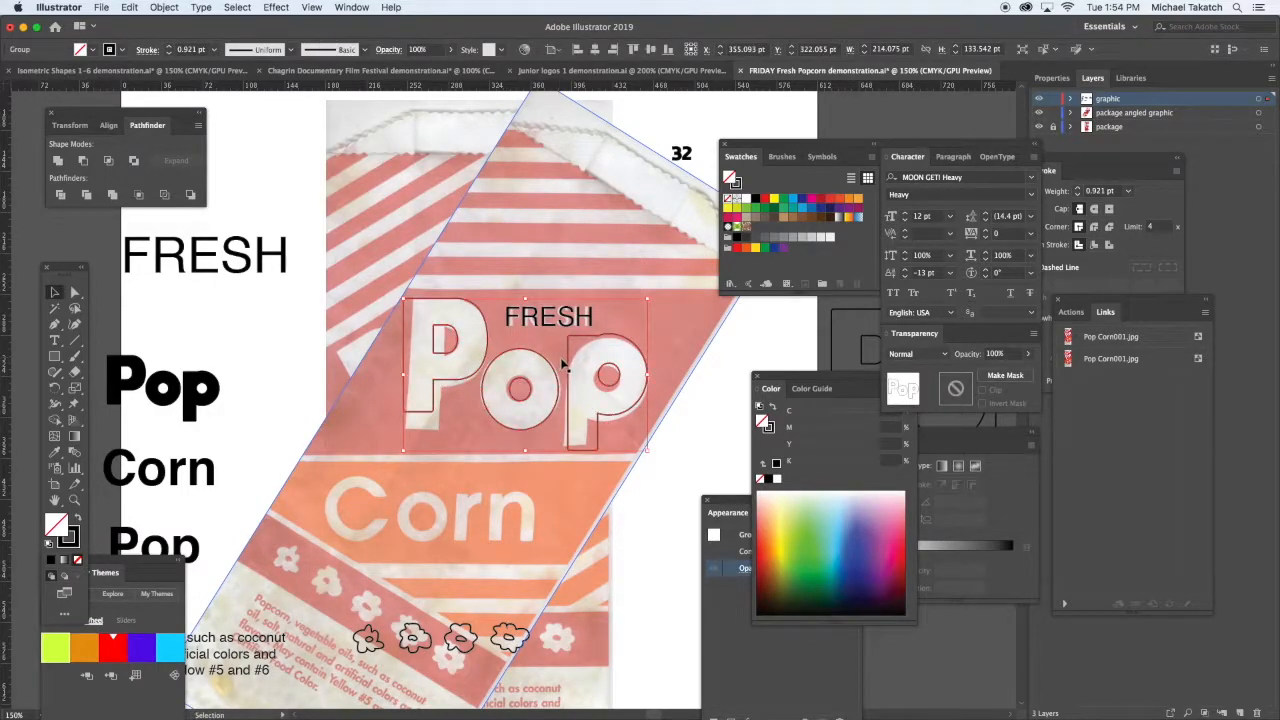
pyautogui.press('super+equal')
pyautogui.press('super+equal')
pyautogui.press('super+equal')
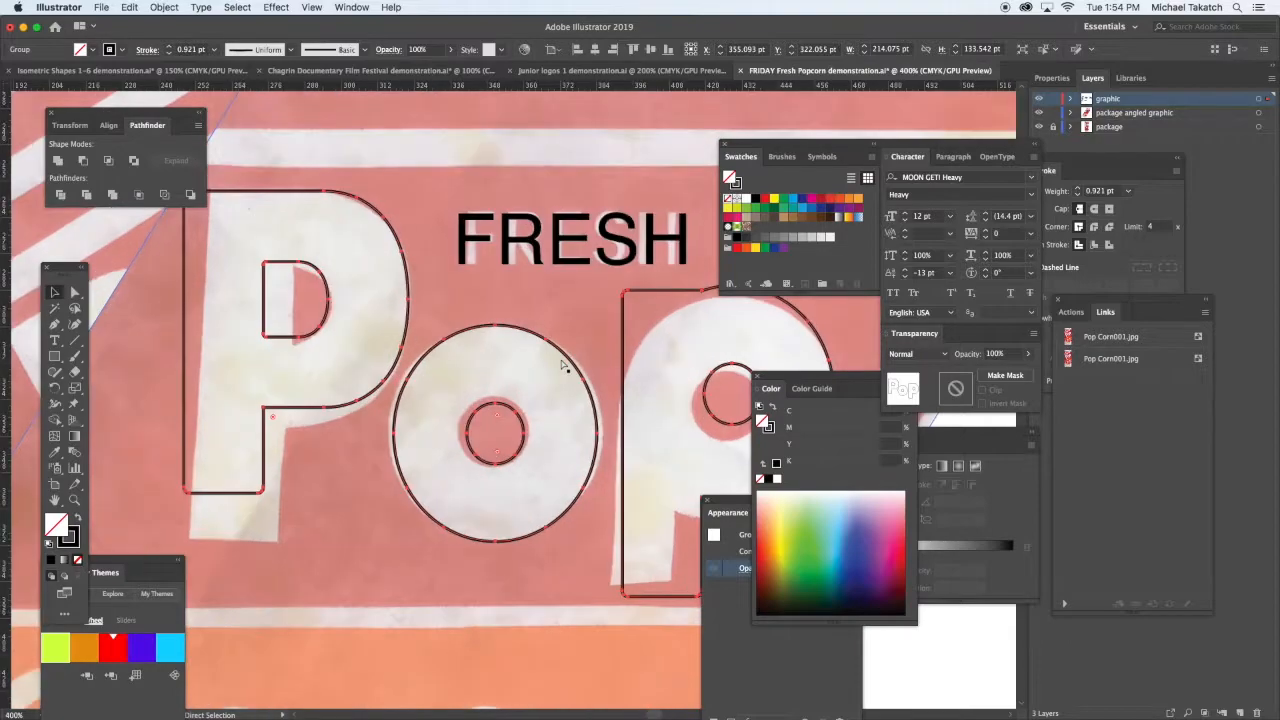
pyautogui.moveTo(634, 334); pyautogui.dragTo(531, 346)
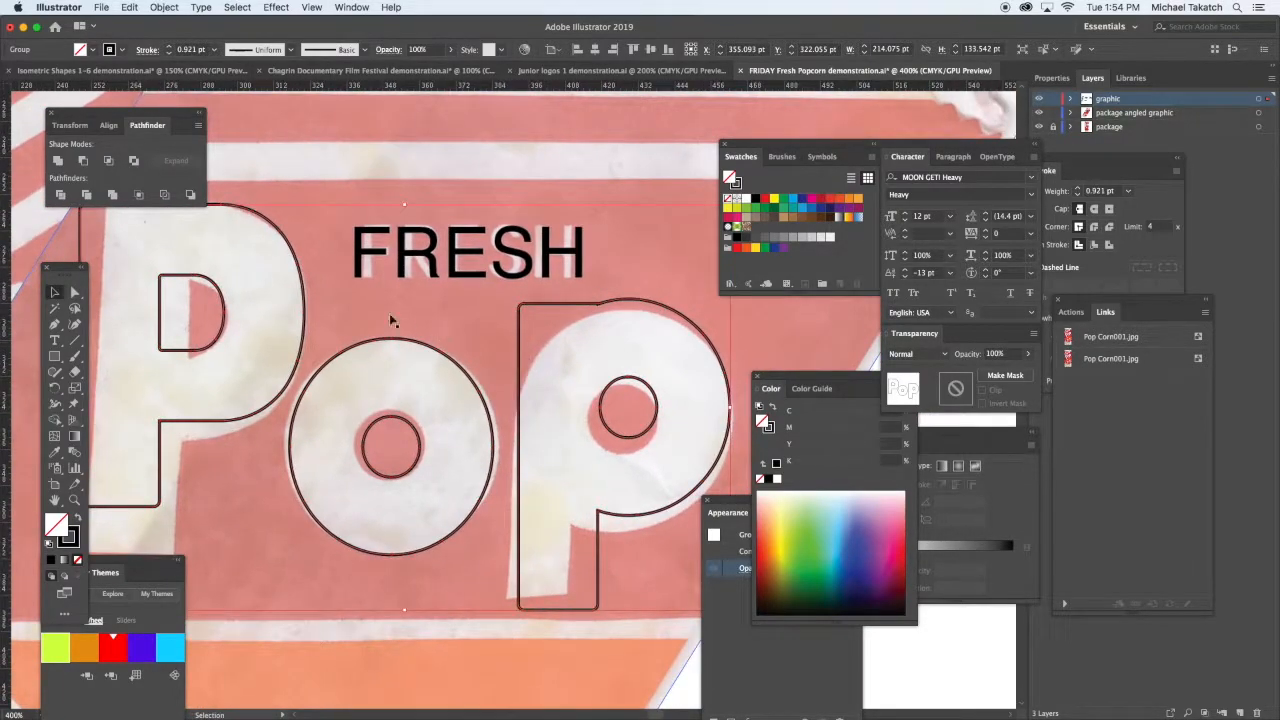
pyautogui.click(58, 325)
pyautogui.click(55, 328)
pyautogui.moveTo(55, 328); pyautogui.dragTo(117, 358)
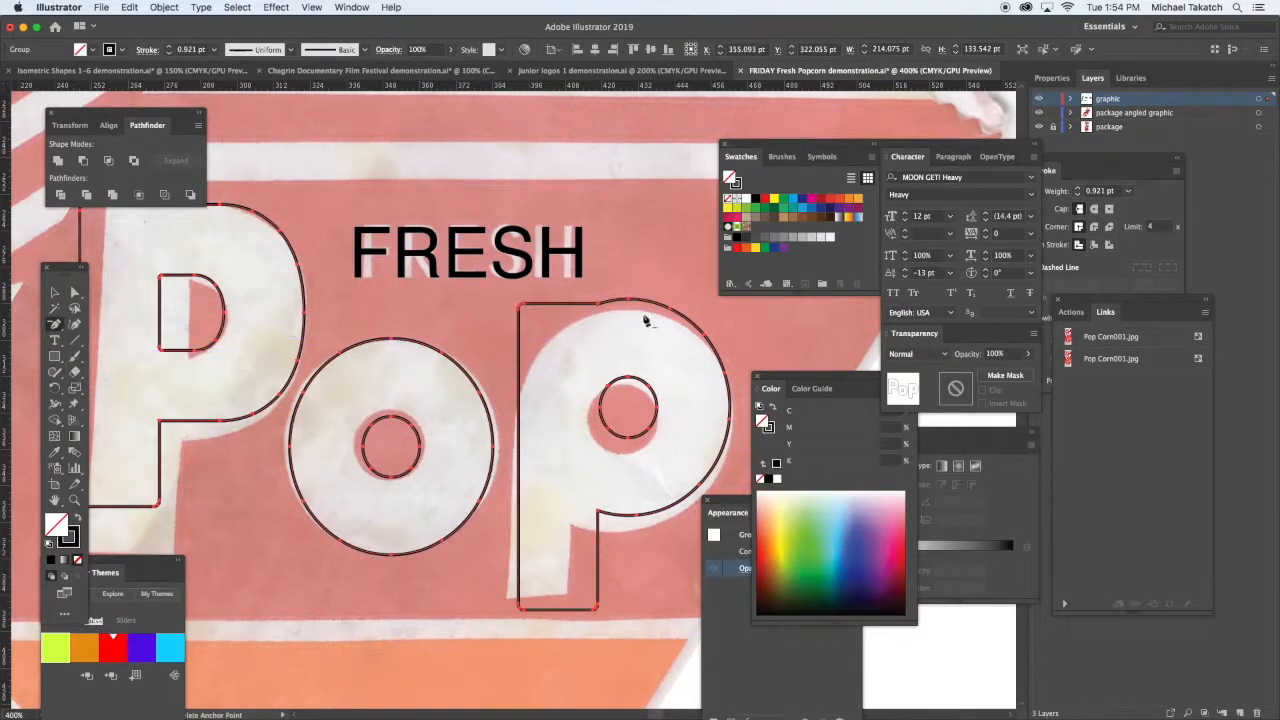
pyautogui.click(521, 308)
pyautogui.click(521, 309)
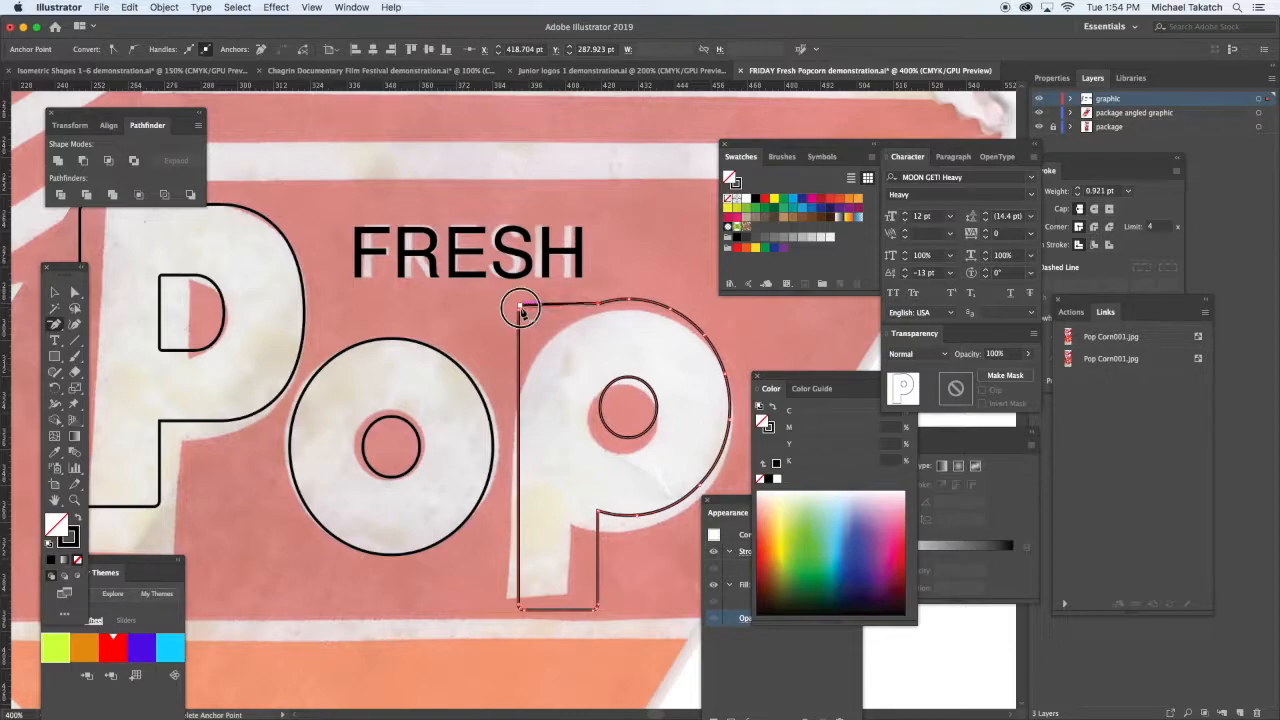
pyautogui.click(520, 309)
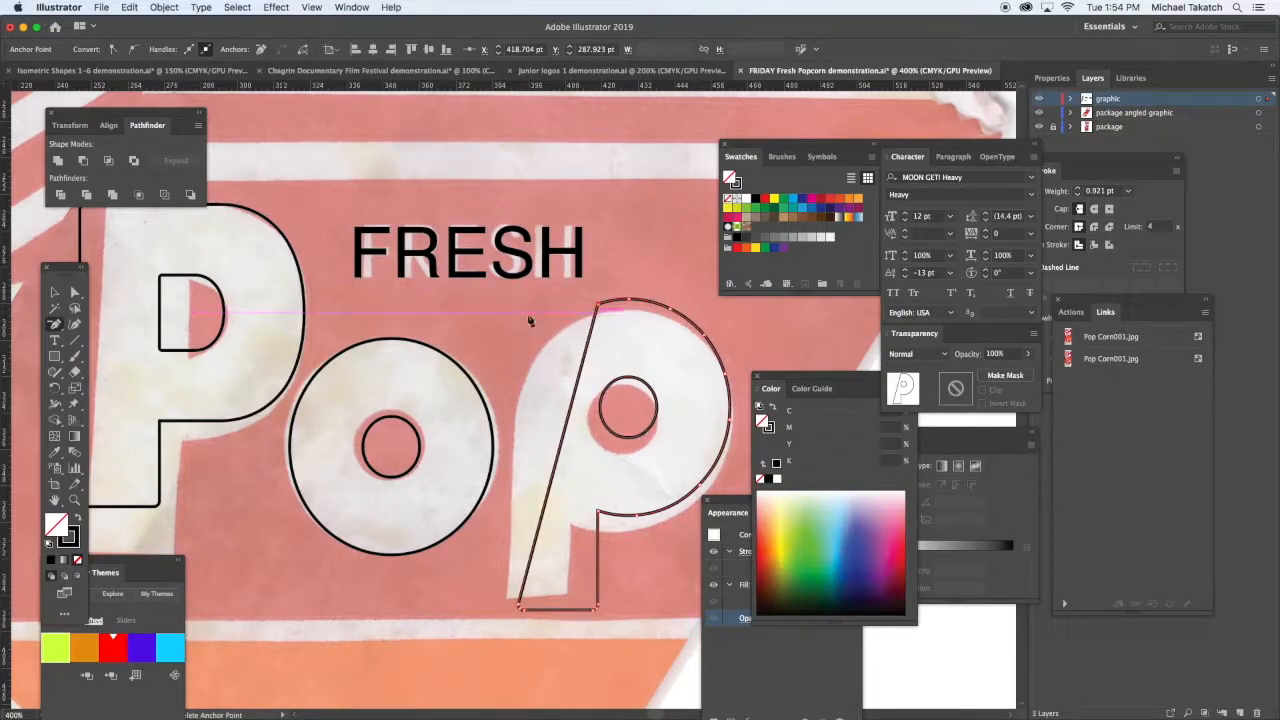
# Place an anchor point on the stem's left edge of the final "p", where the rounded shoulder starts on the package lettering.
pyautogui.click(74, 291)
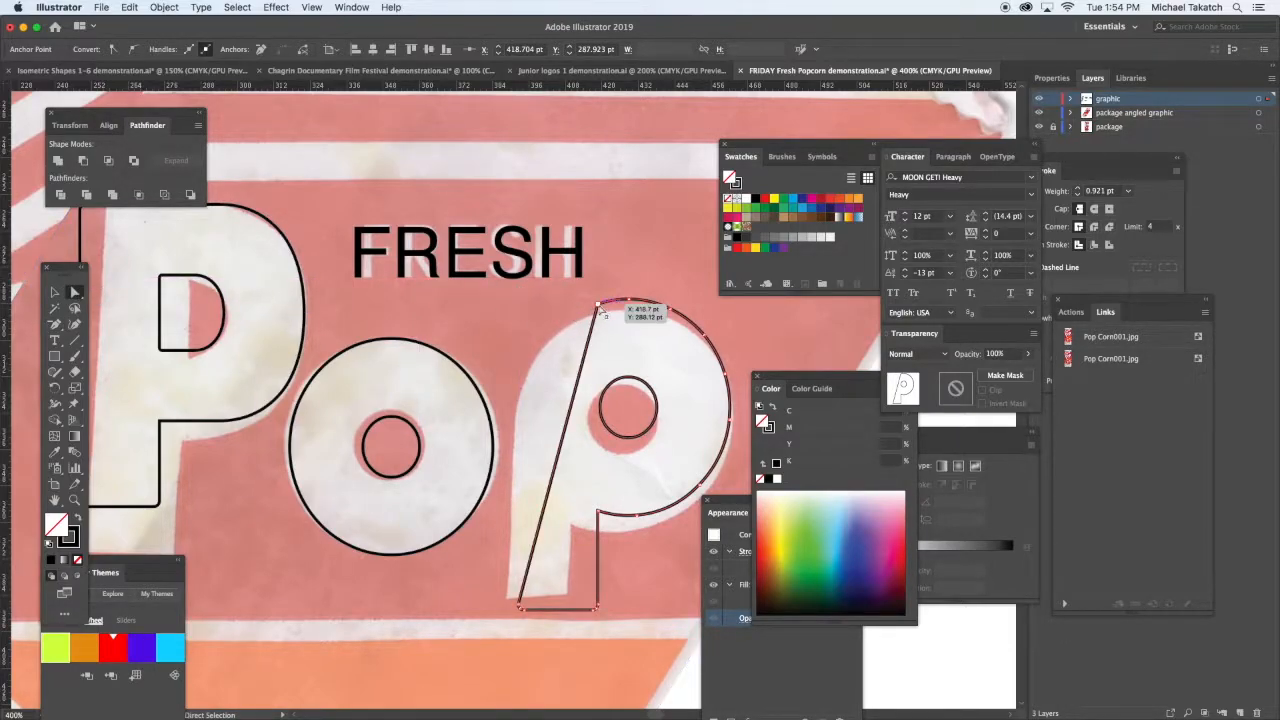
pyautogui.moveTo(598, 306); pyautogui.dragTo(519, 376)
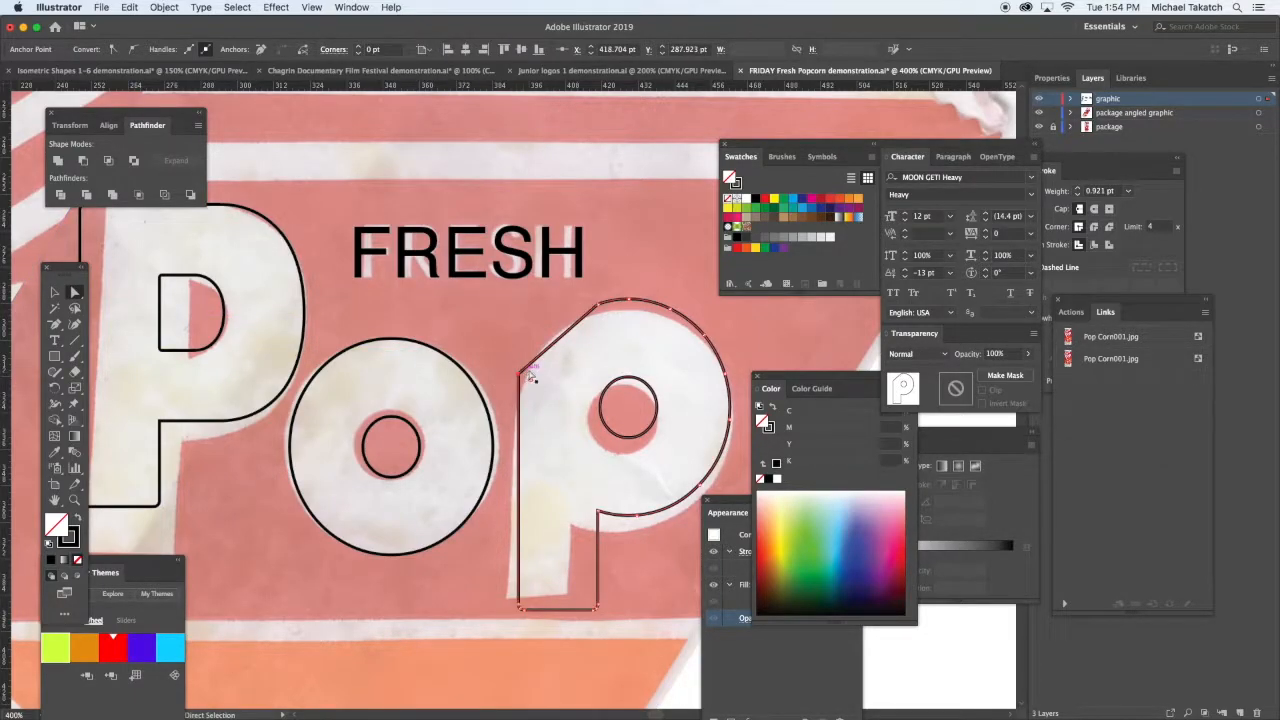
# Try to round the shoulder of the final "p" by pulling a curve handle from the anchor where the old corner edge ended.
pyautogui.moveTo(55, 323); pyautogui.dragTo(107, 373)
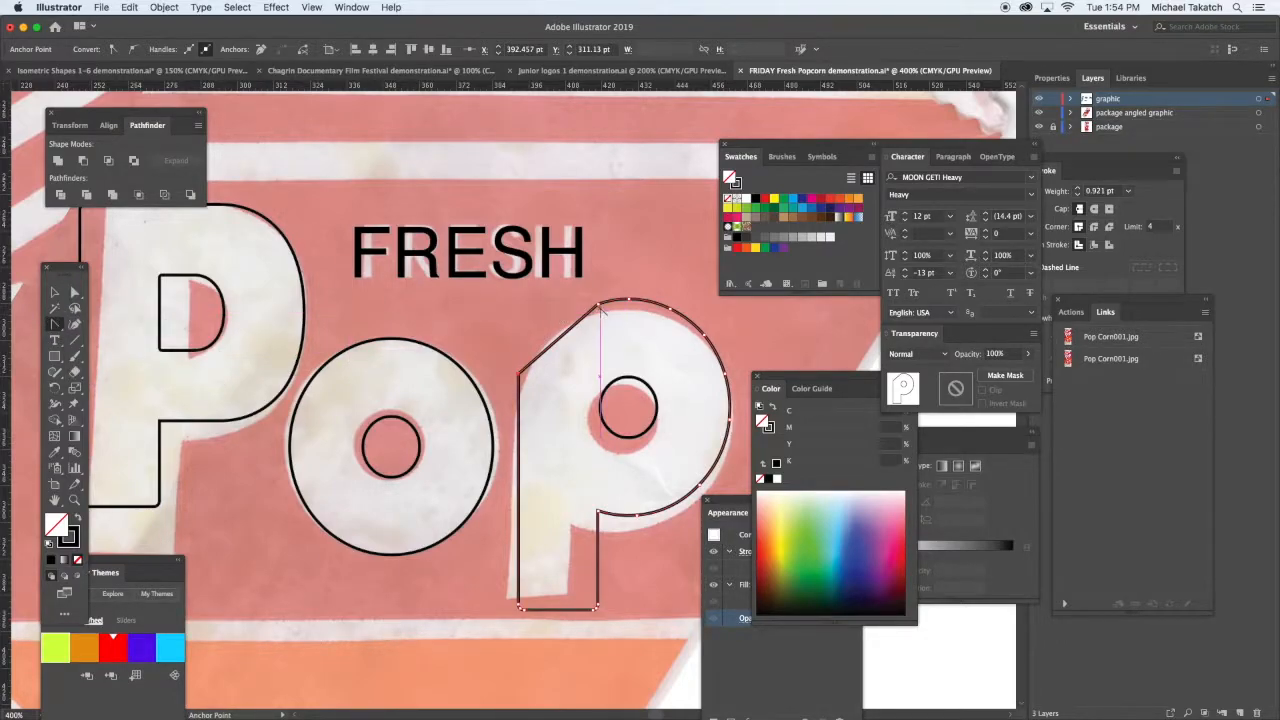
pyautogui.moveTo(598, 305); pyautogui.dragTo(519, 320)
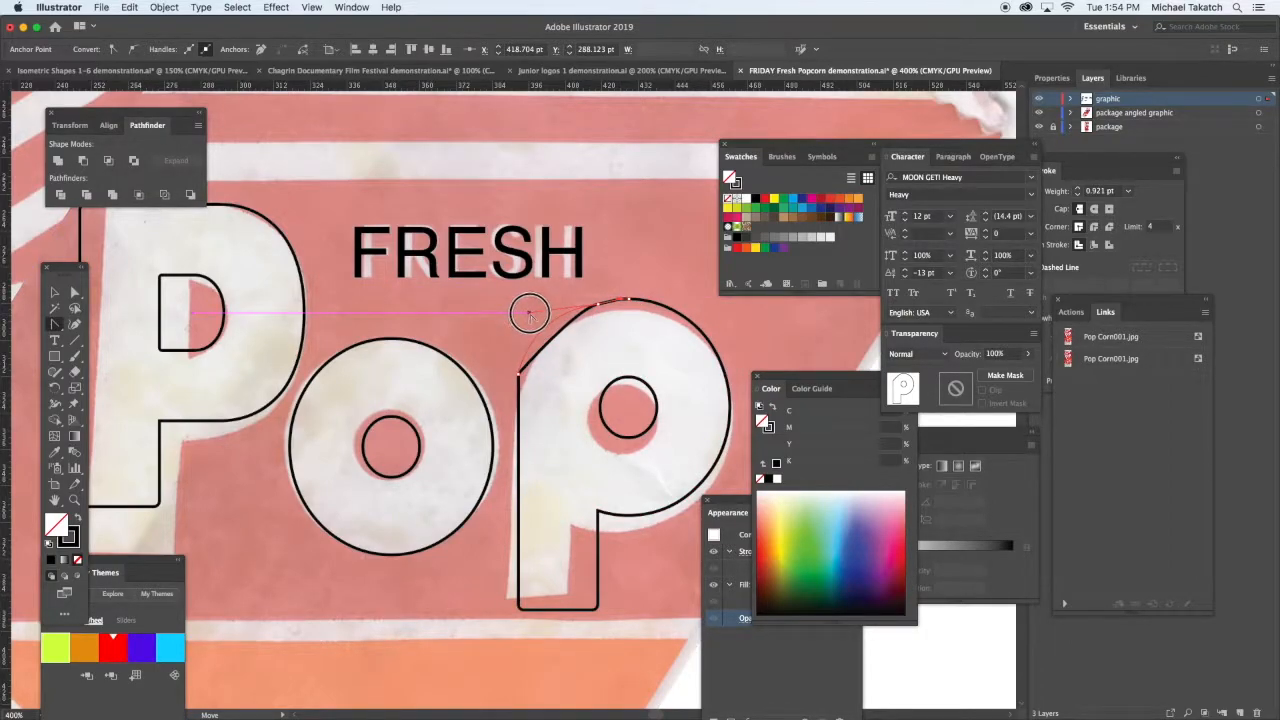
pyautogui.click(528, 315)
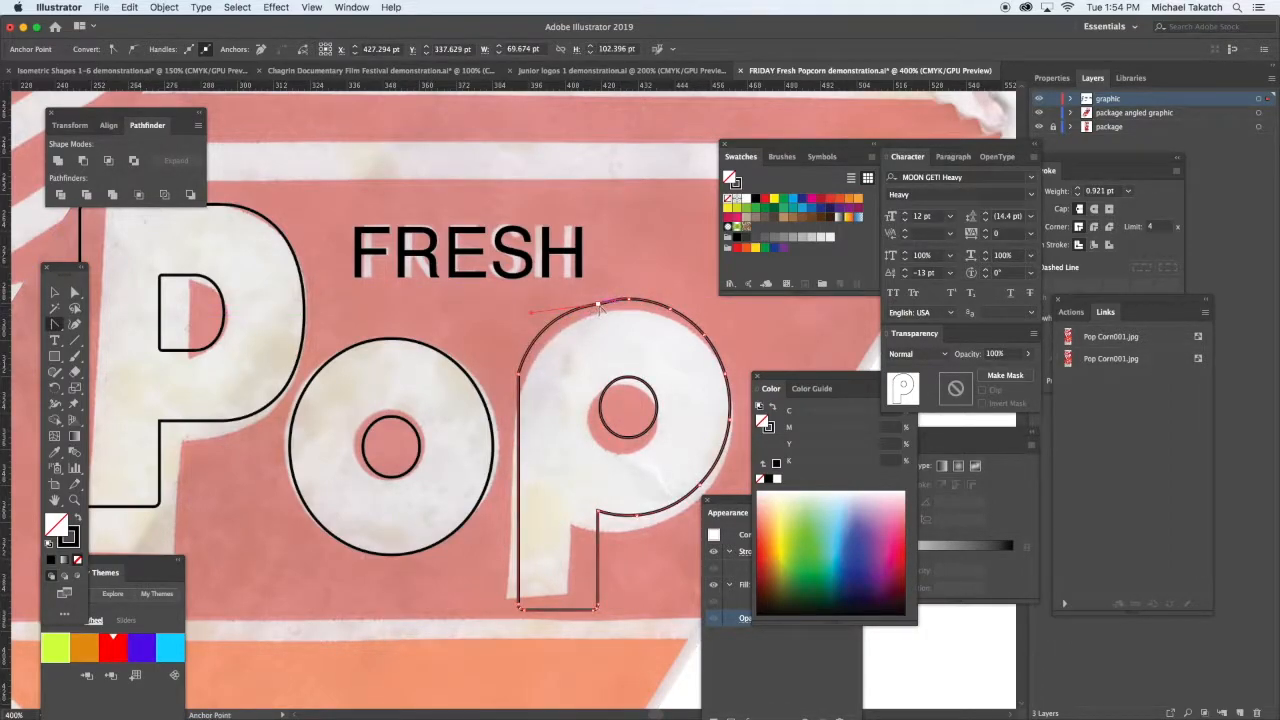
# Remove the extra anchor beside the top of the final "p", and curve the shoulder with a handle from the bowl's topmost anchor.
pyautogui.click(75, 291)
pyautogui.moveTo(55, 325); pyautogui.dragTo(92, 360)
pyautogui.click(610, 299)
pyautogui.moveTo(55, 325); pyautogui.dragTo(143, 374)
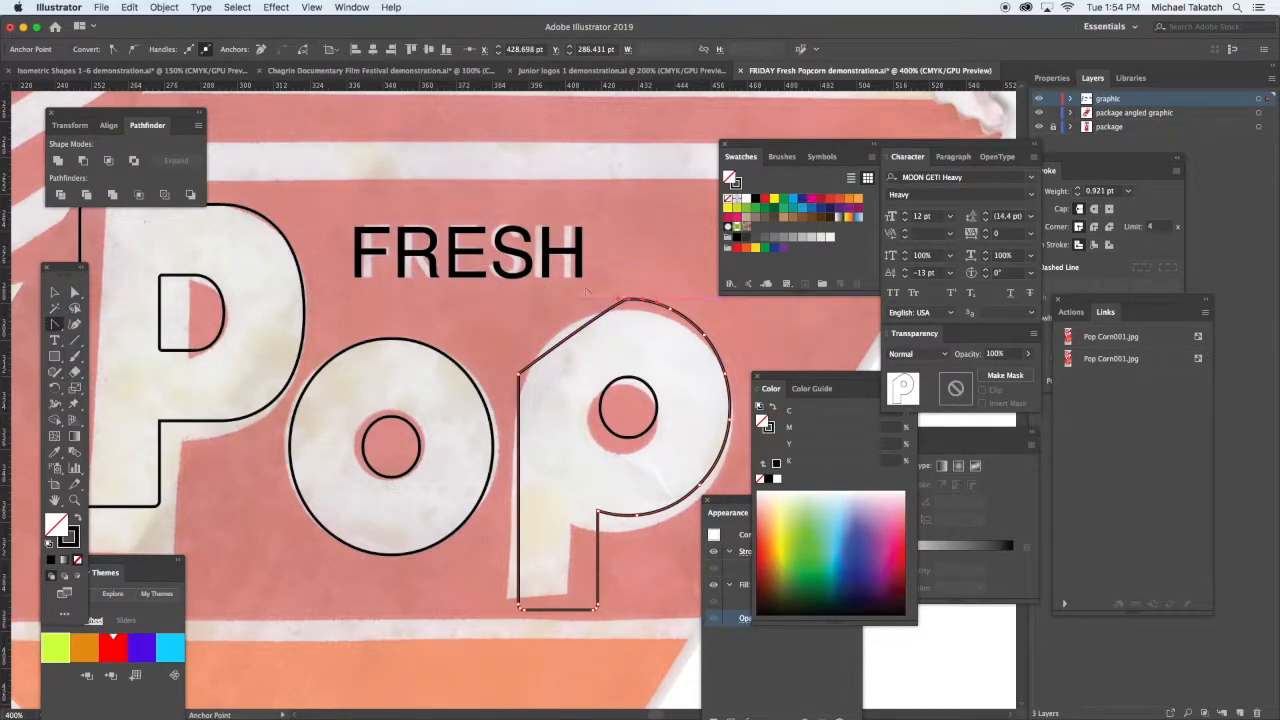
pyautogui.moveTo(616, 297); pyautogui.dragTo(530, 302)
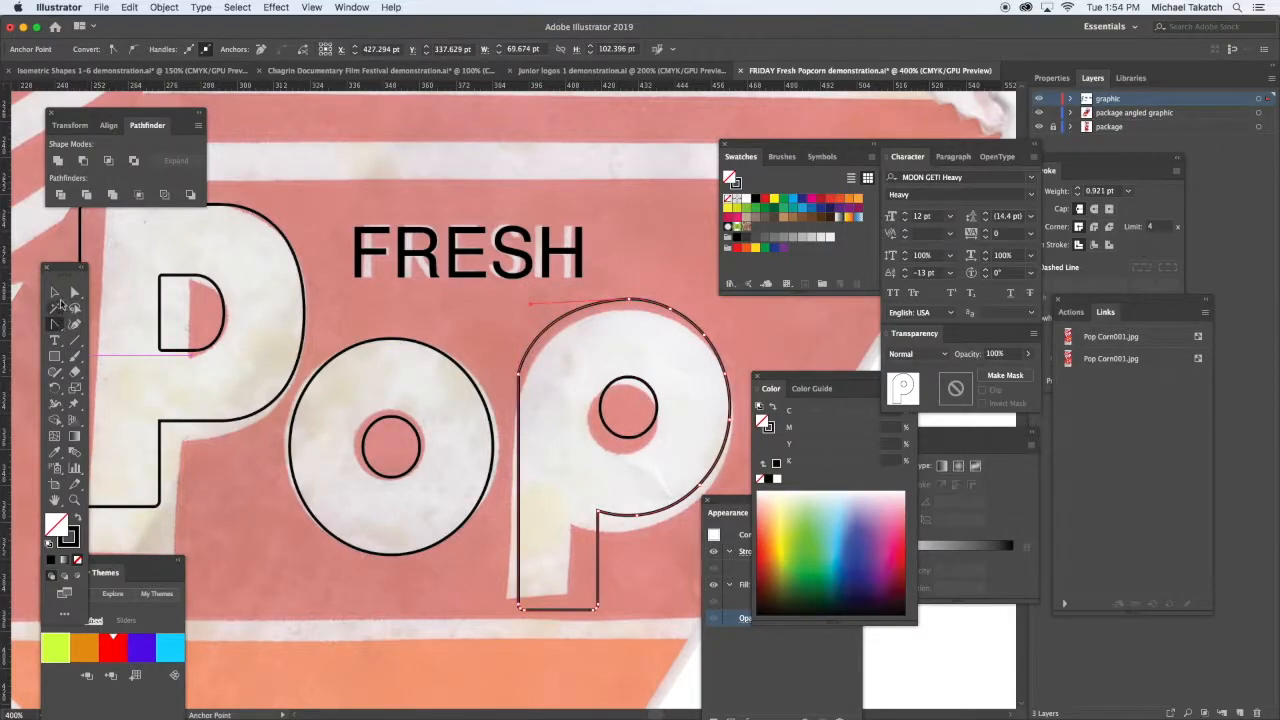
# Place the bold Helvetica Corn text over the package's Corn lettering, enlarged to about 72.9 pt.
pyautogui.click(54, 291)
pyautogui.press('super+minus')
pyautogui.press('super+minus')
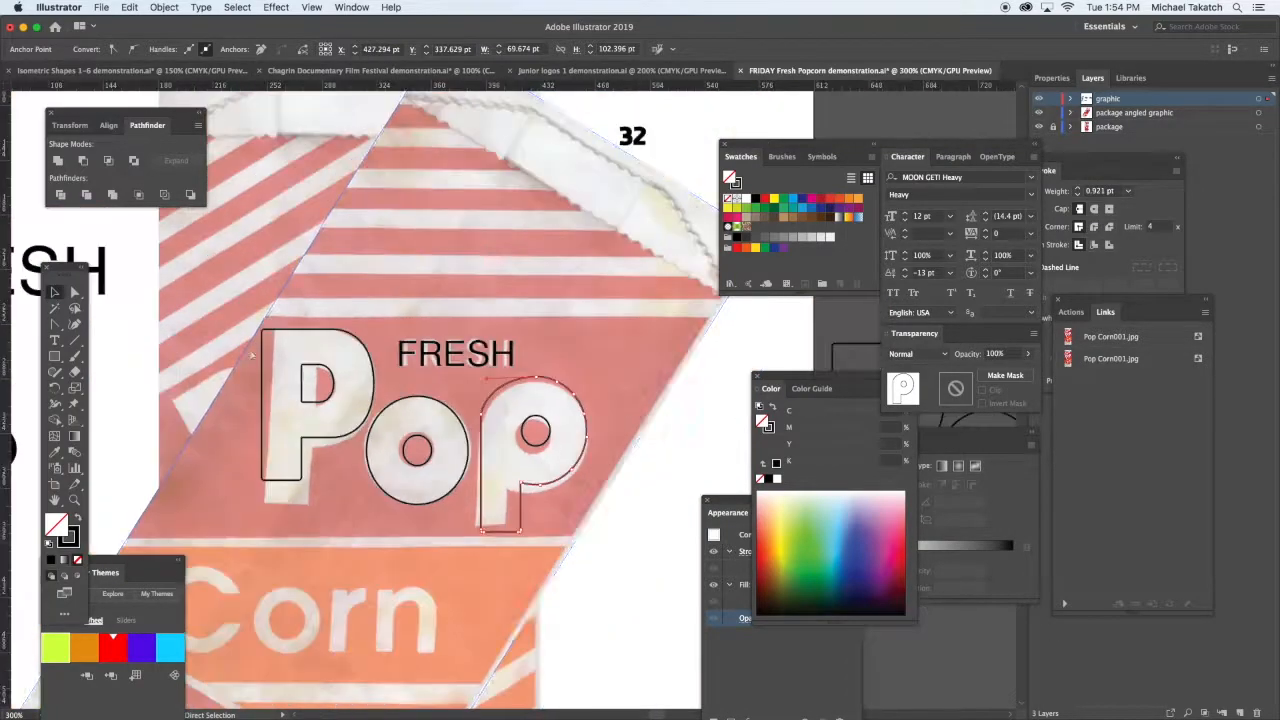
pyautogui.press('super+minus')
pyautogui.press('super+minus')
pyautogui.moveTo(245, 482); pyautogui.dragTo(478, 549)
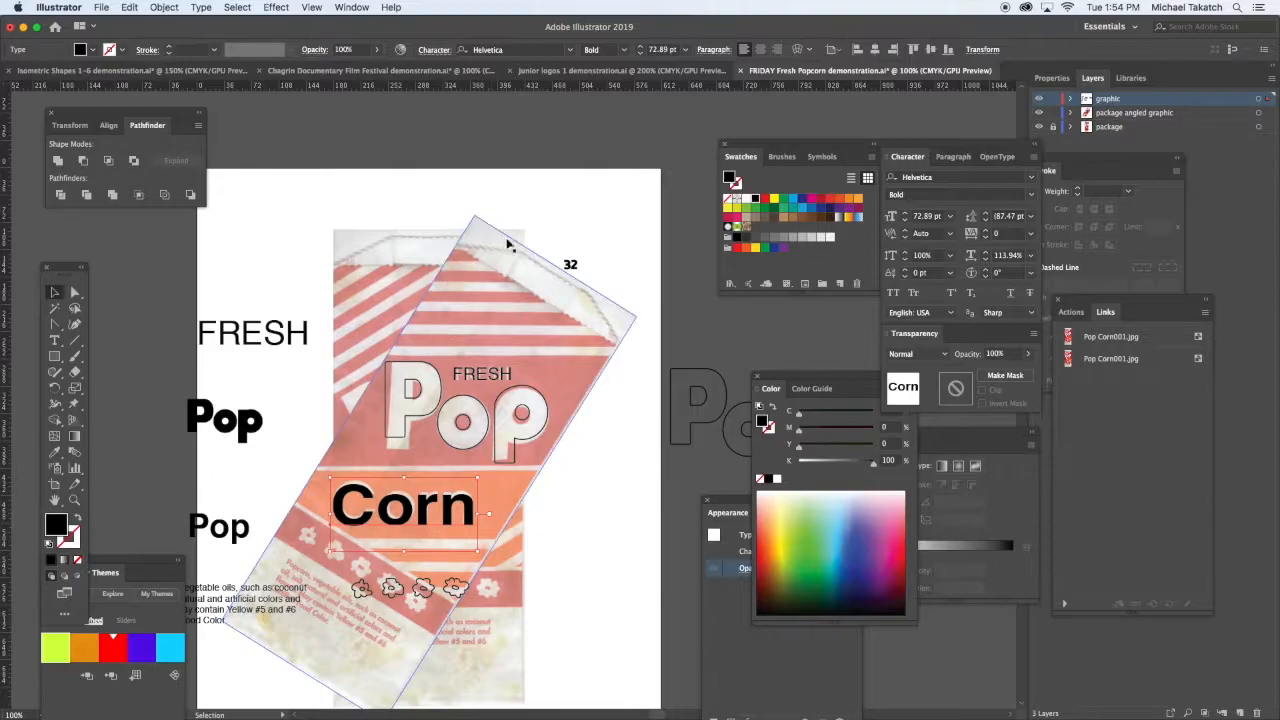
# Lock the package angled graphic layer and keep it visible as the tracing reference.
pyautogui.click(55, 356)
pyautogui.click(1053, 113)
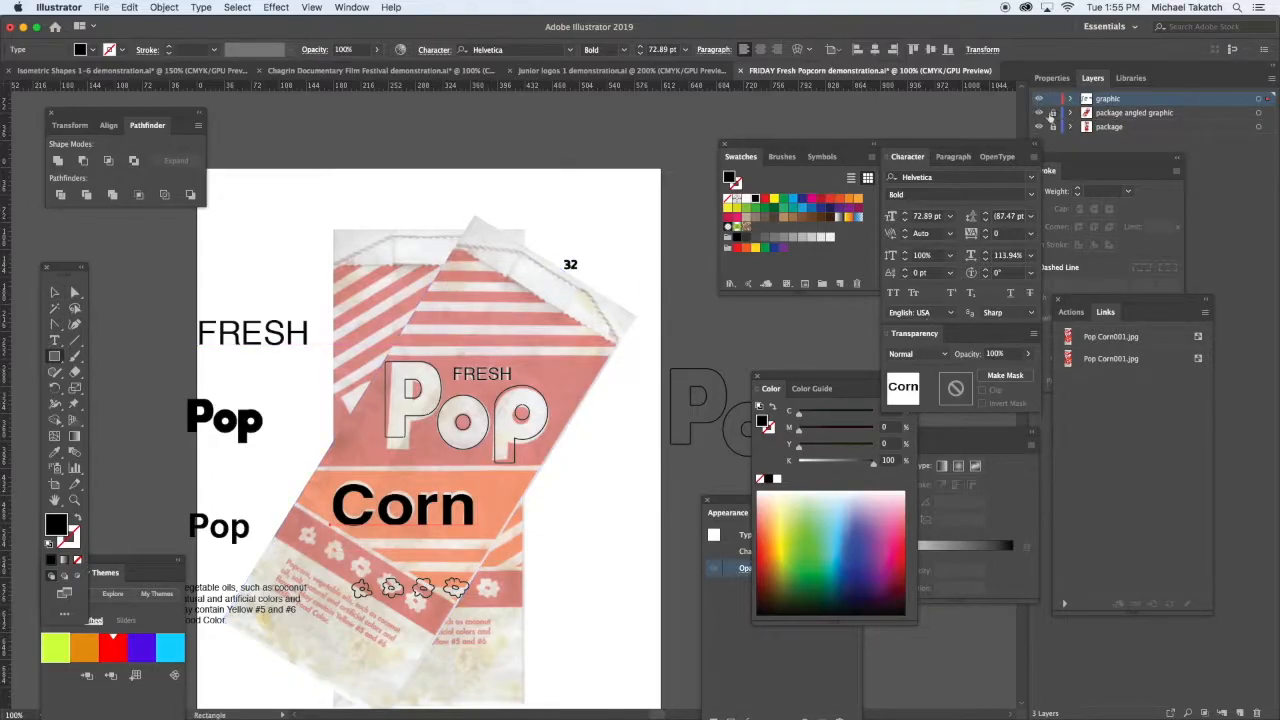
pyautogui.click(1039, 113)
pyautogui.click(1039, 113)
# Draw a horizontal bar about 485 by 16 pt across the package top and fill it with red sampled from the package.
pyautogui.moveTo(320, 242); pyautogui.dragTo(687, 262)
pyautogui.press('i')
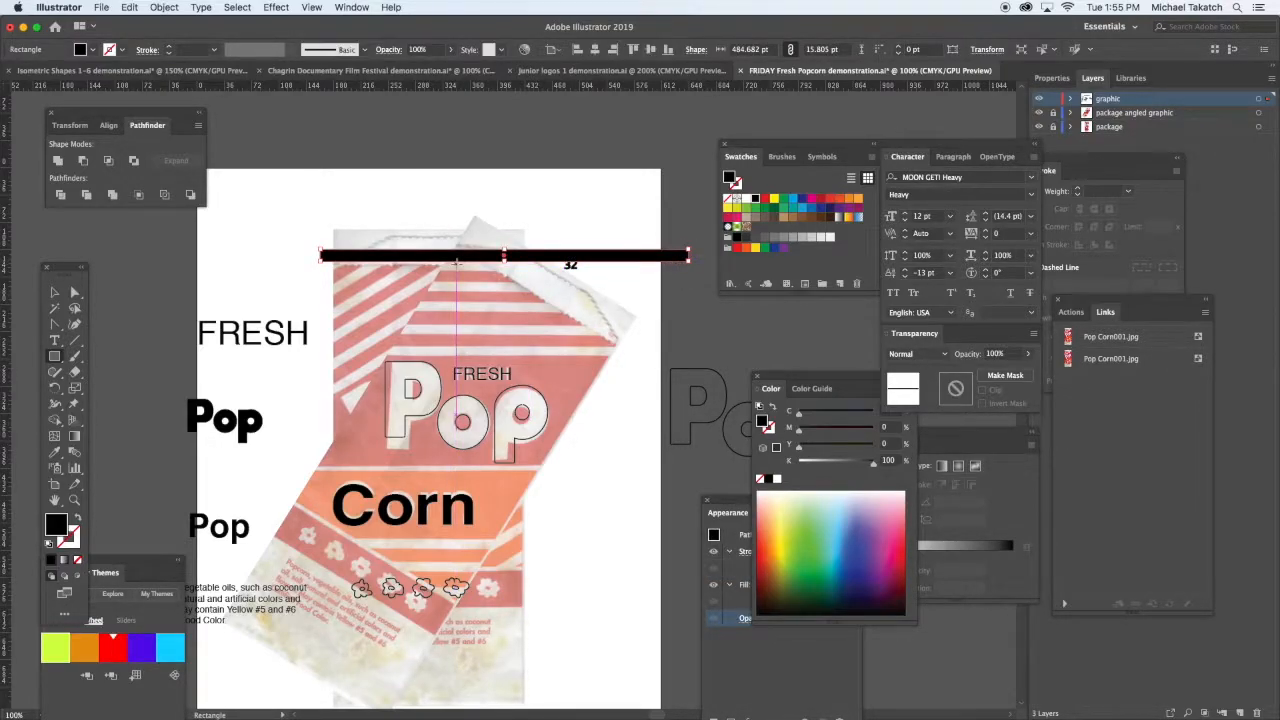
pyautogui.click(438, 298)
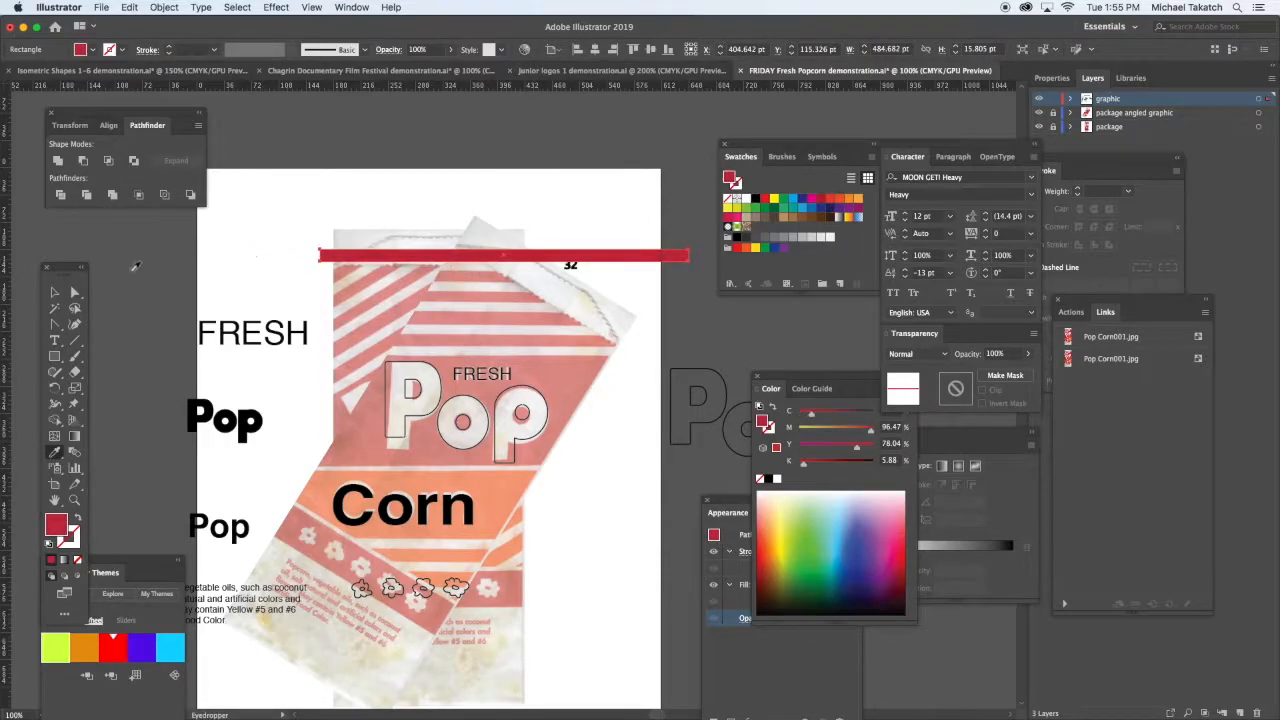
# Shift the red bar left and widen it to about 555 pt so it spans past both package edges.
pyautogui.click(56, 294)
pyautogui.click(386, 259)
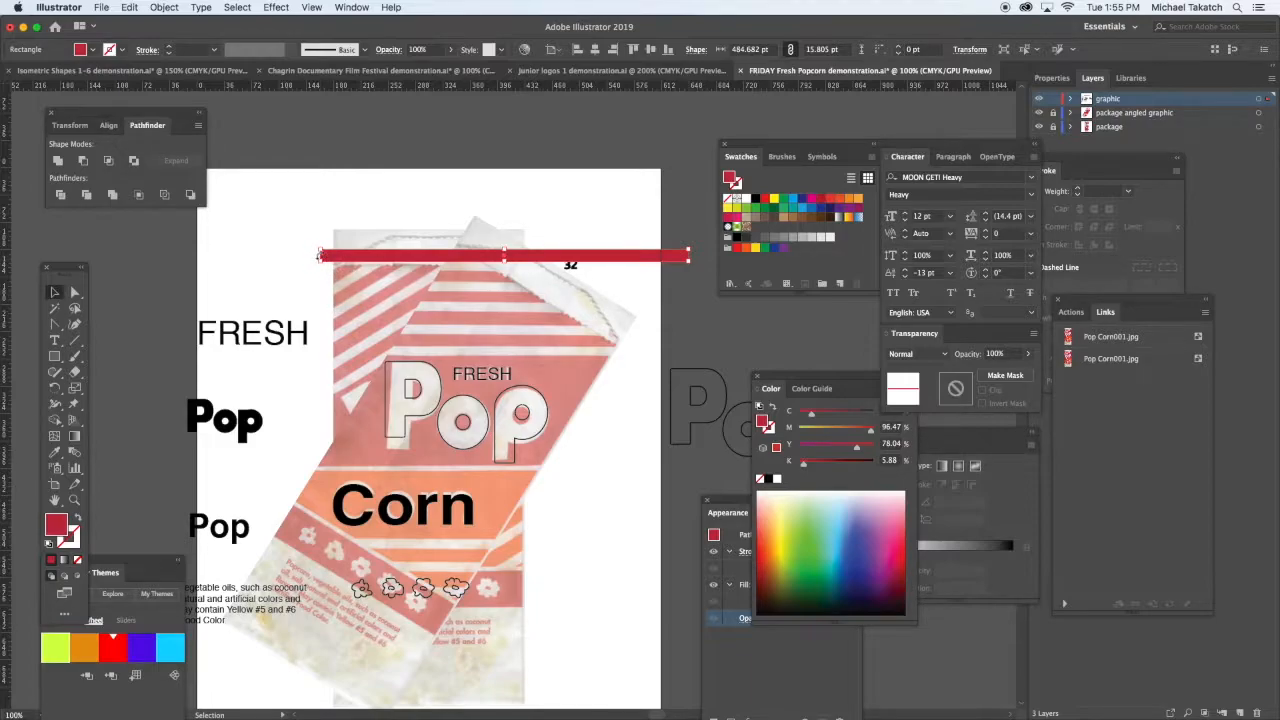
pyautogui.moveTo(347, 257); pyautogui.dragTo(313, 257)
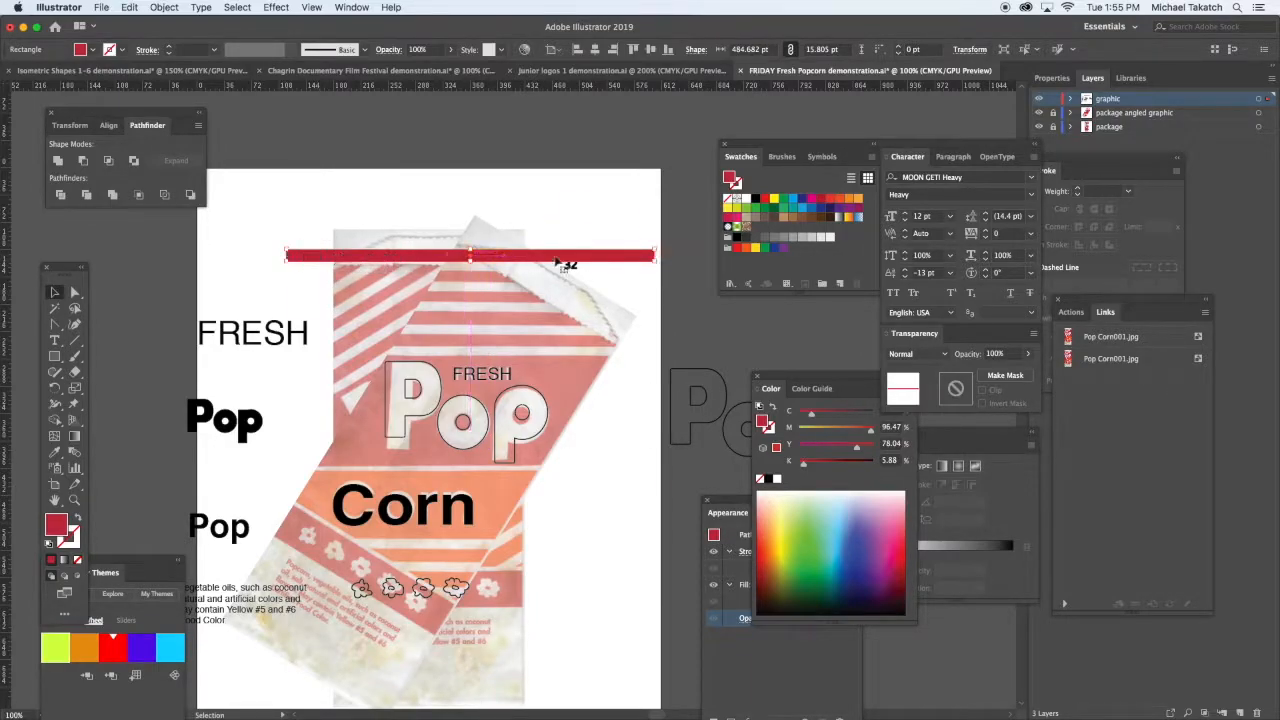
pyautogui.moveTo(655, 252); pyautogui.dragTo(708, 250)
# Duplicate the red bar a short distance below itself, and repeat the copy to make six evenly spaced stripes.
pyautogui.moveTo(541, 261); pyautogui.dragTo(543, 283)
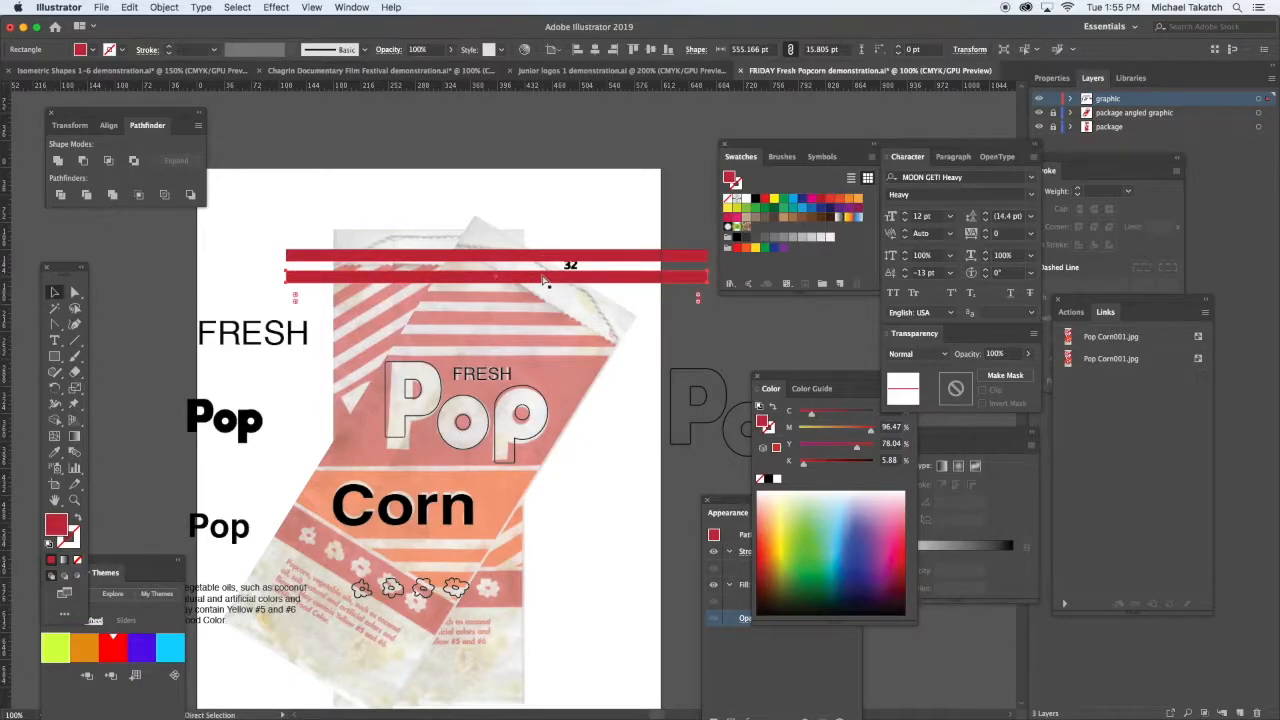
pyautogui.press('super+d')
pyautogui.press('super+d')
pyautogui.press('super+d')
pyautogui.press('super+d')
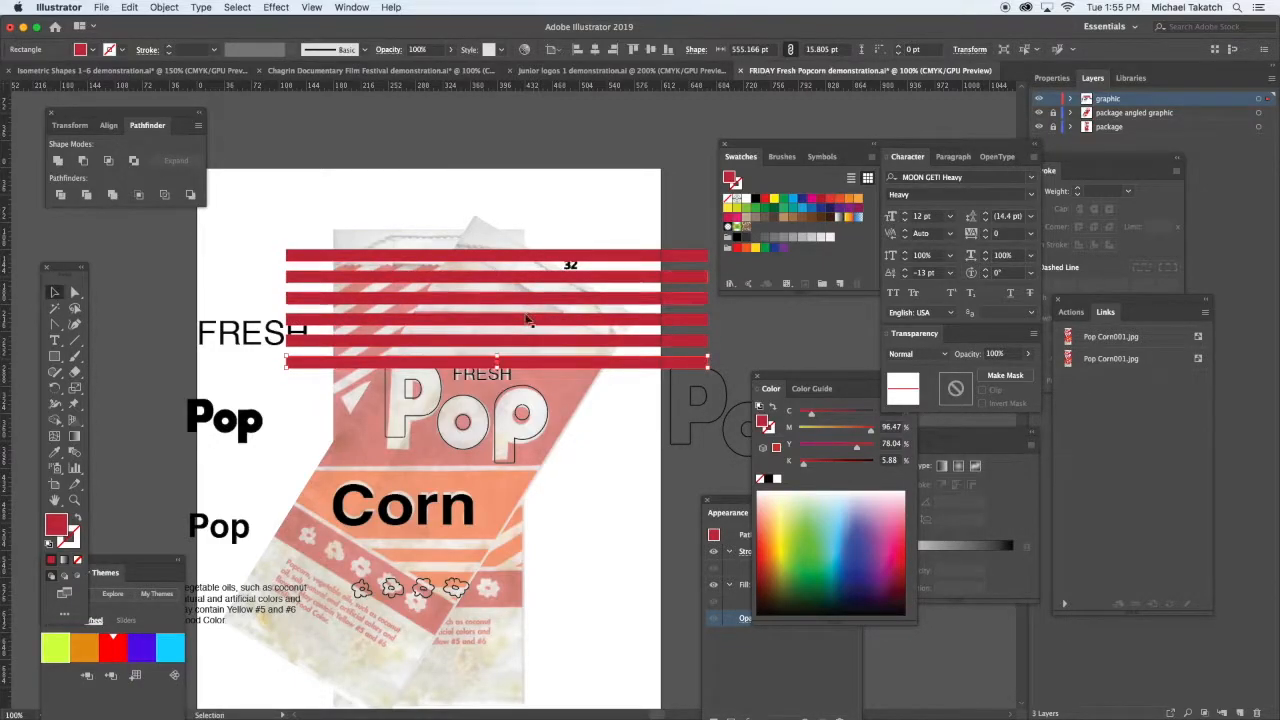
# Stretch the lowest stripe over the Pop band, and add a tall bar over the Corn band with two thin stripes below.
pyautogui.moveTo(497, 366); pyautogui.dragTo(497, 463)
pyautogui.click(476, 258)
pyautogui.moveTo(476, 258); pyautogui.dragTo(502, 472)
pyautogui.click(246, 266)
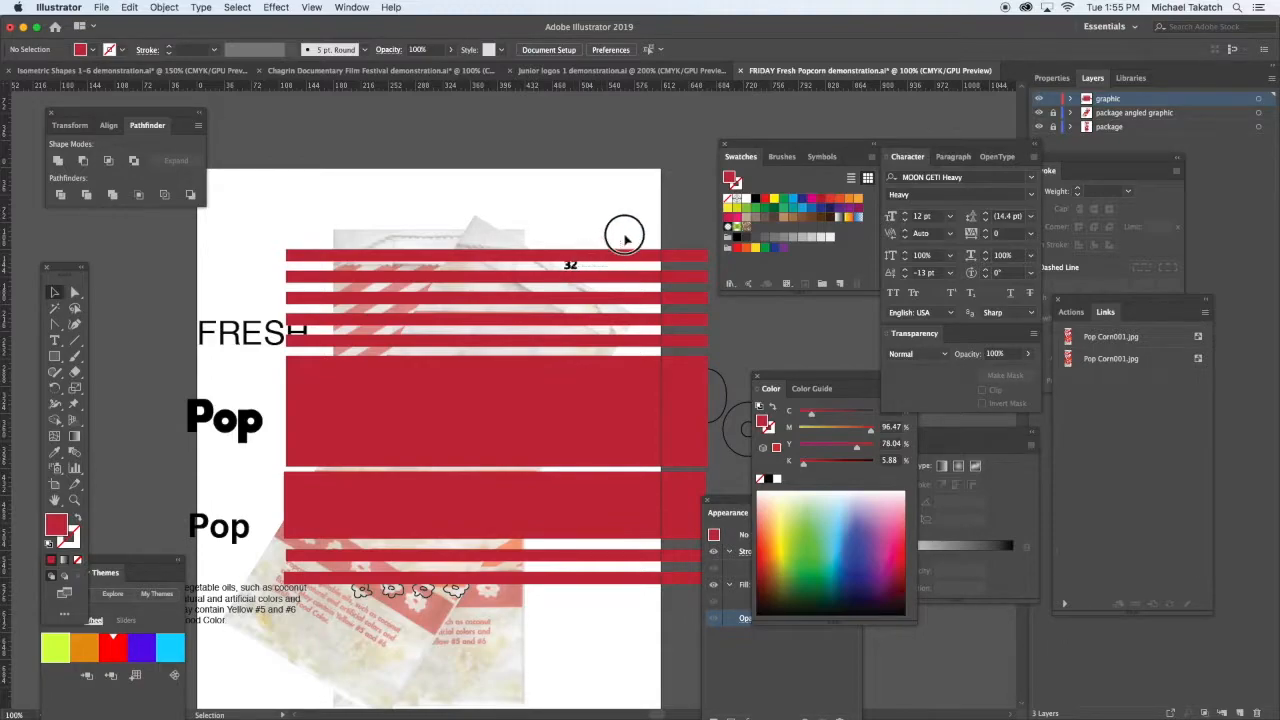
pyautogui.click(688, 251)
pyautogui.moveTo(681, 233); pyautogui.dragTo(667, 517)
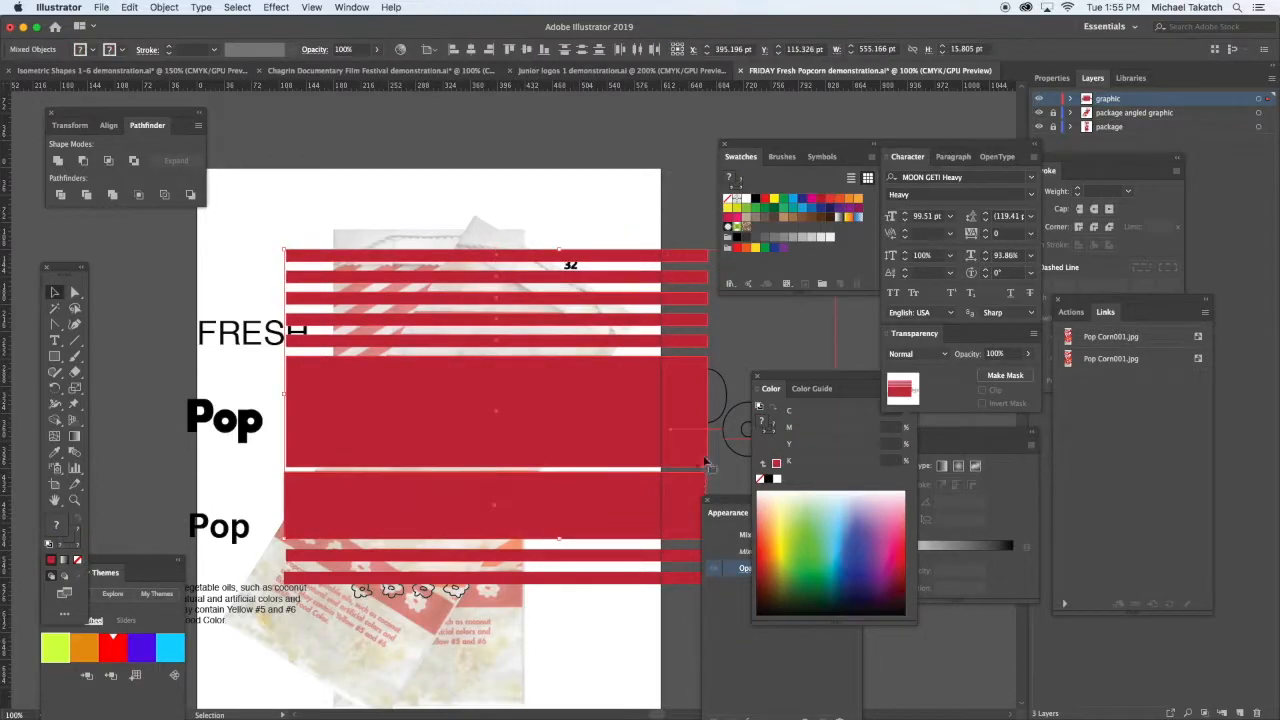
pyautogui.moveTo(726, 398); pyautogui.dragTo(759, 366)
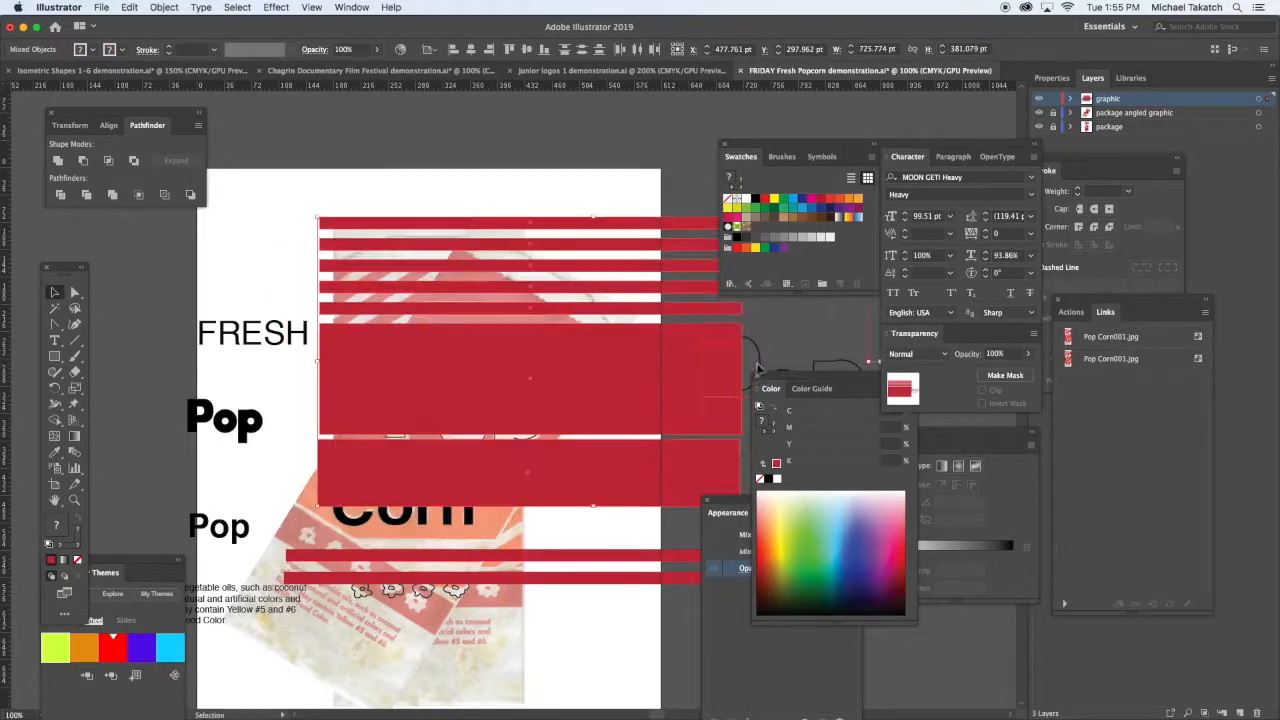
pyautogui.press('super+z')
pyautogui.click(630, 212)
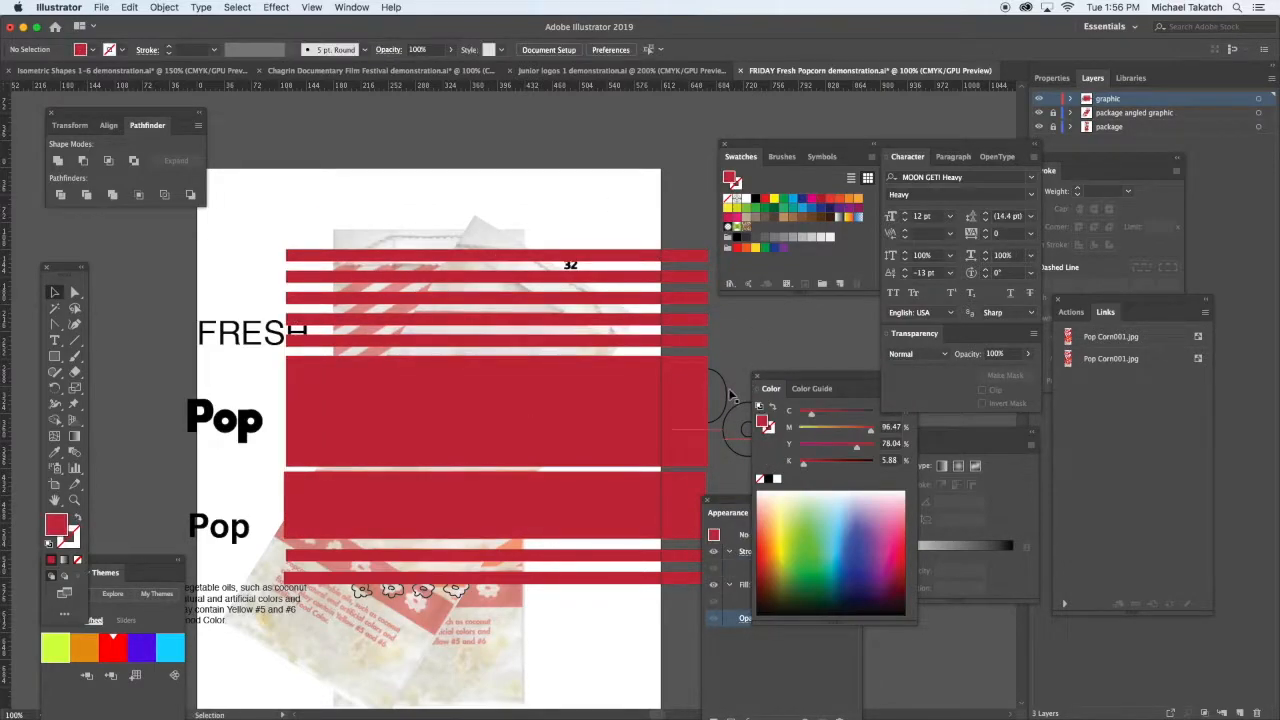
# Move the spare Pop text clear of the red bars, and swap the bars' fill and stroke briefly to compare them with the package.
pyautogui.moveTo(730, 392); pyautogui.dragTo(845, 333)
pyautogui.moveTo(682, 228); pyautogui.dragTo(715, 627)
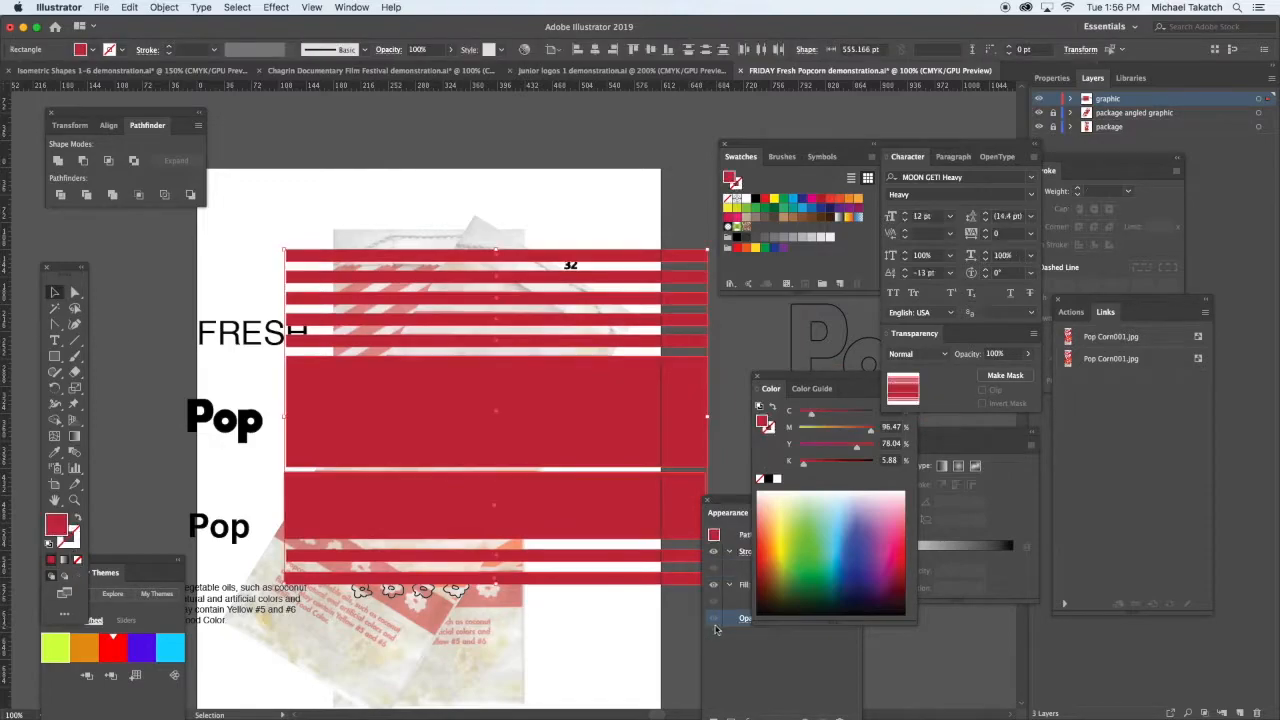
pyautogui.hotkey('shift', 'x')
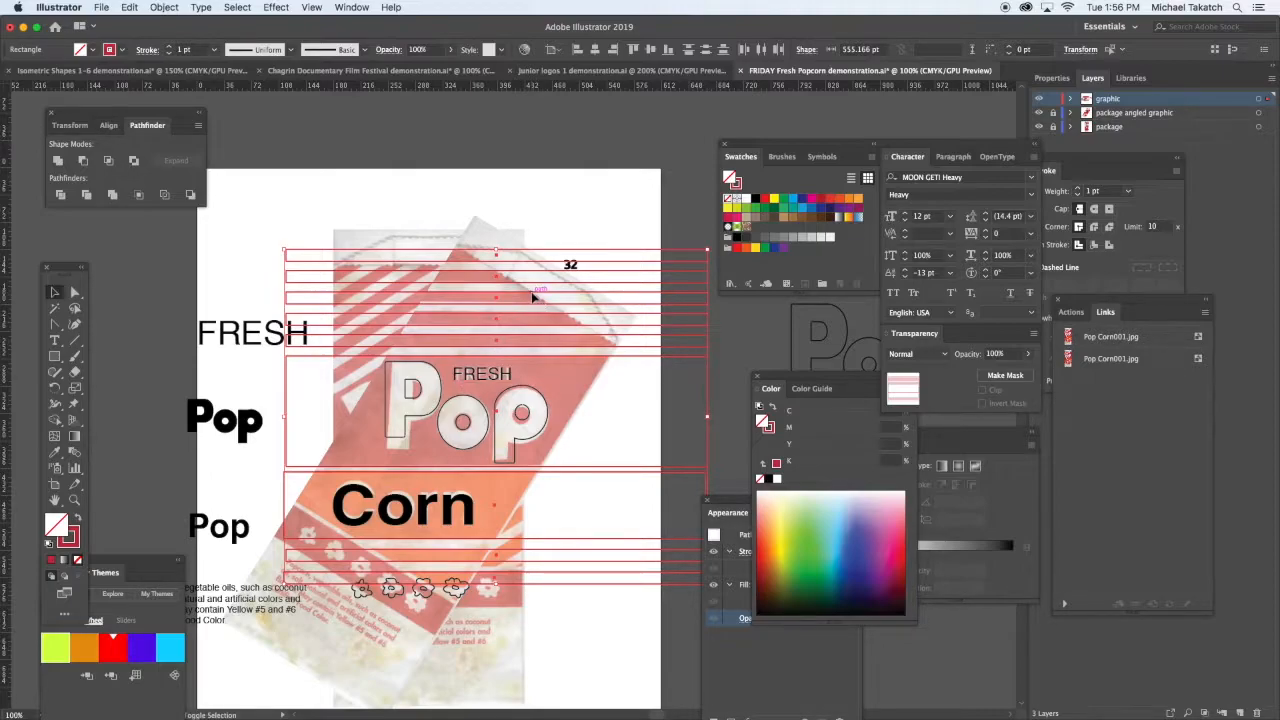
pyautogui.hotkey('shift', 'x')
# Group all the red bars and arrange the group behind the outlined Pop lettering.
pyautogui.press('super+g')
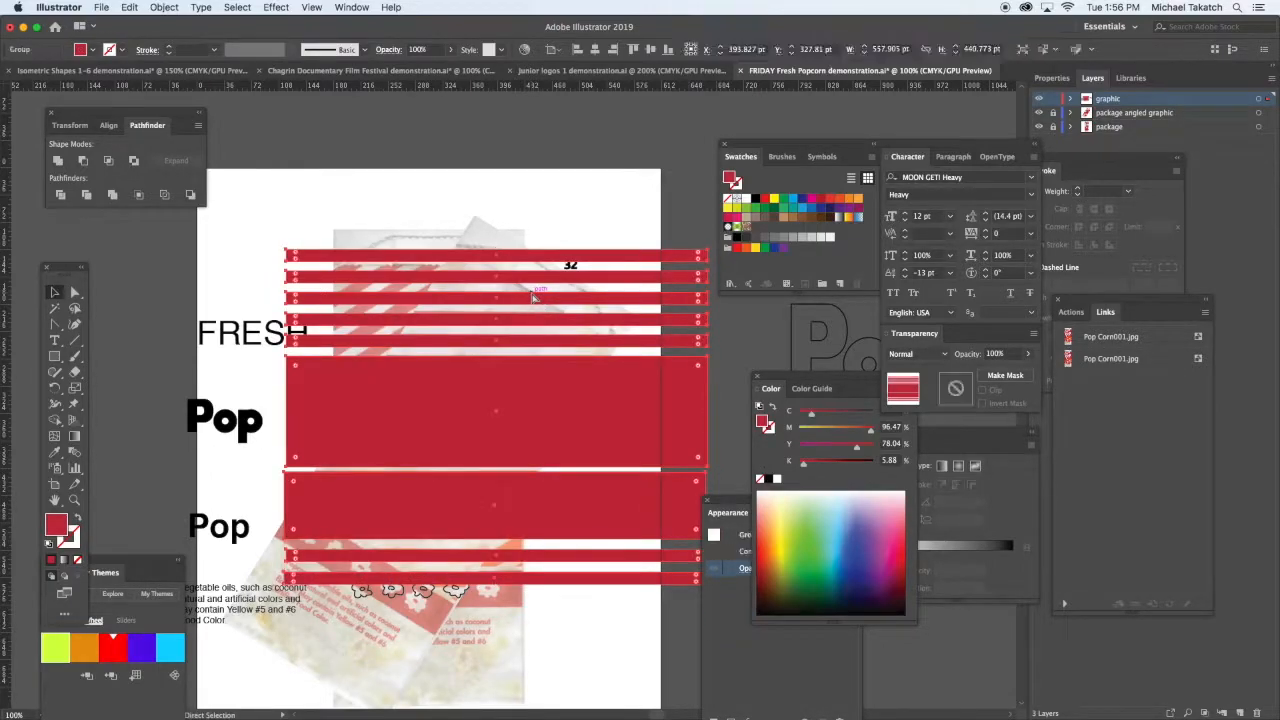
pyautogui.press('a')
pyautogui.press('v')
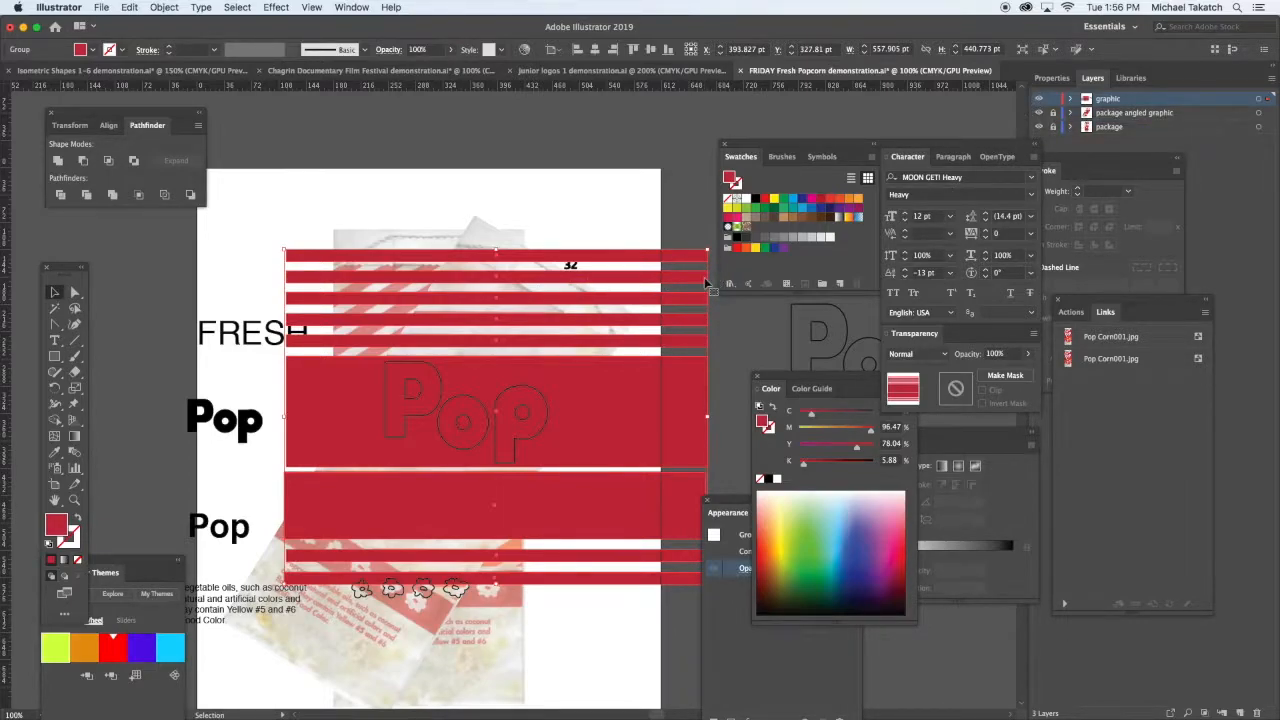
# Swap the bars' fill and stroke to reduce them to outlines, and fill the Pop, FRESH and Corn lettering with white.
pyautogui.hotkey('shift', 'x')
pyautogui.click(518, 395)
pyautogui.click(747, 199)
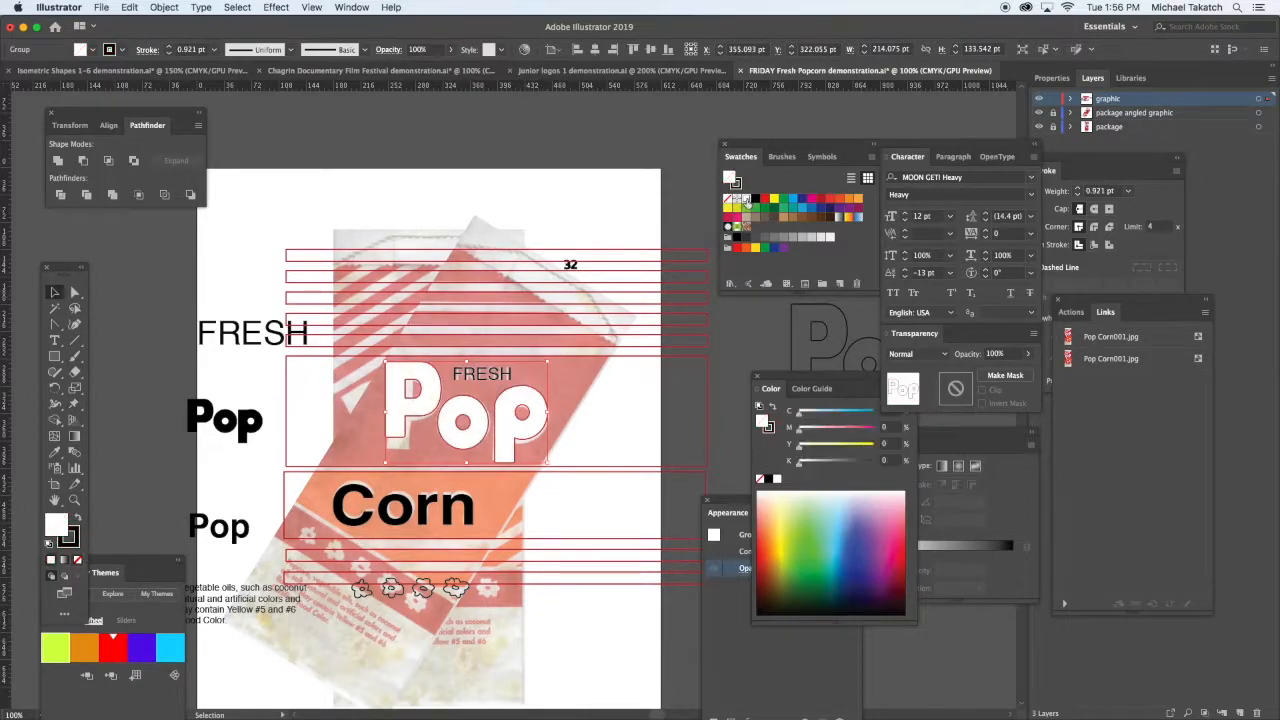
pyautogui.click(508, 377)
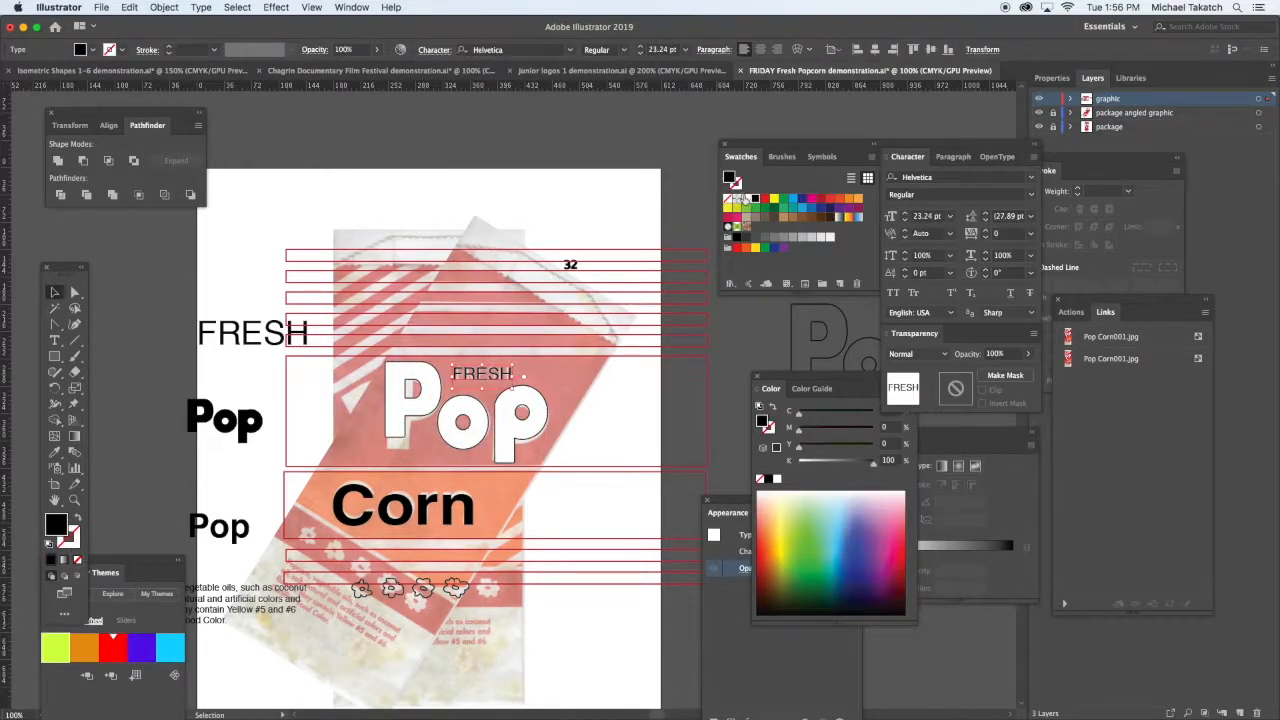
pyautogui.click(741, 199)
pyautogui.click(465, 503)
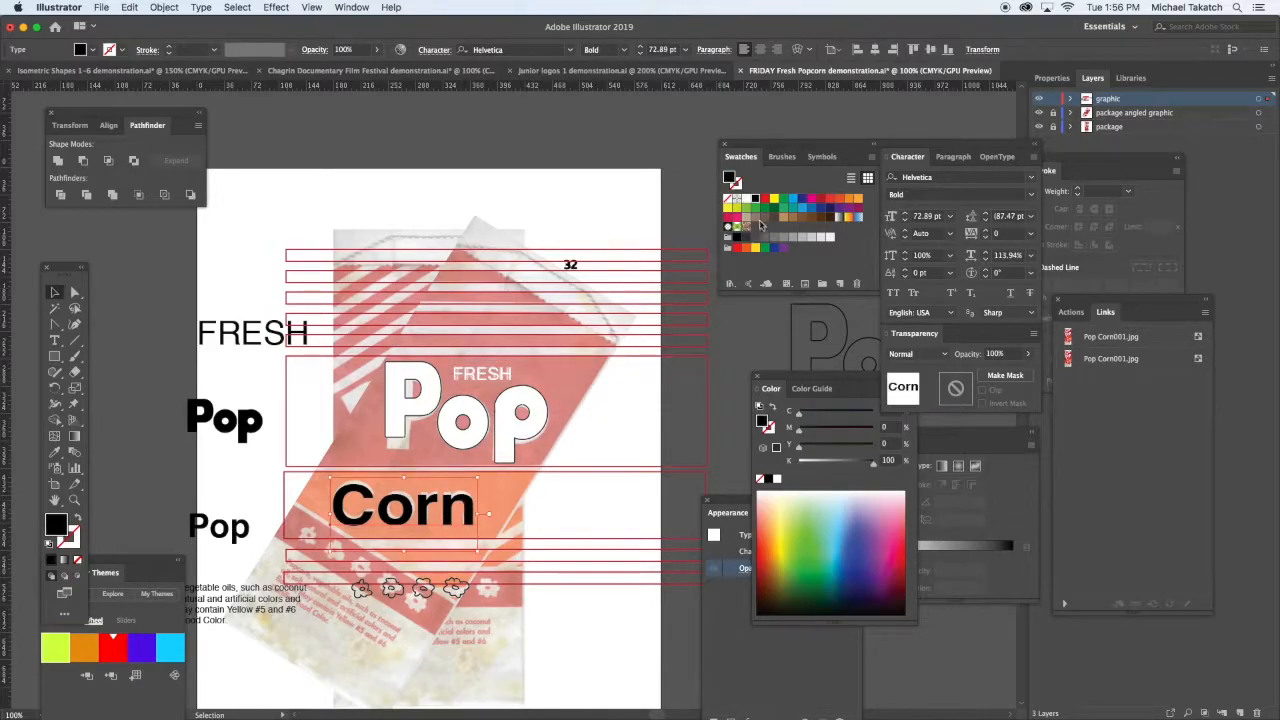
pyautogui.click(742, 199)
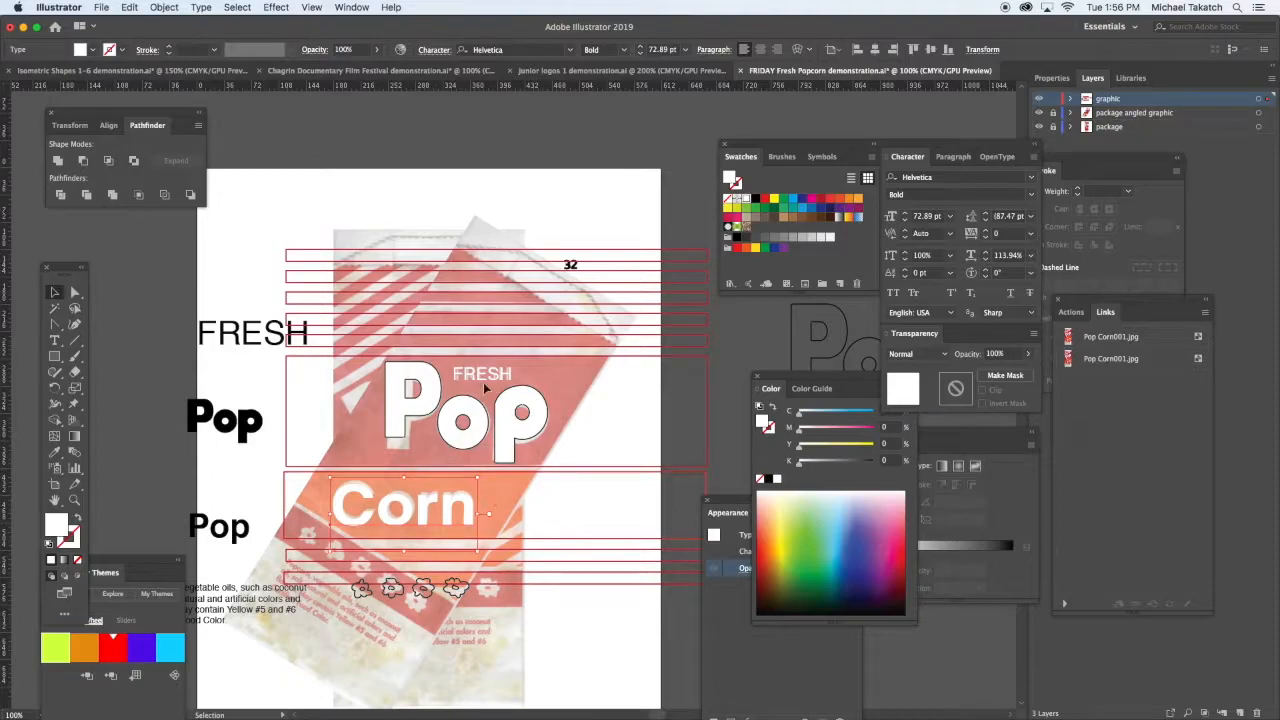
# Swap the bars back to a red fill and send the group backward behind the FRESH and Corn lettering.
pyautogui.click(618, 252)
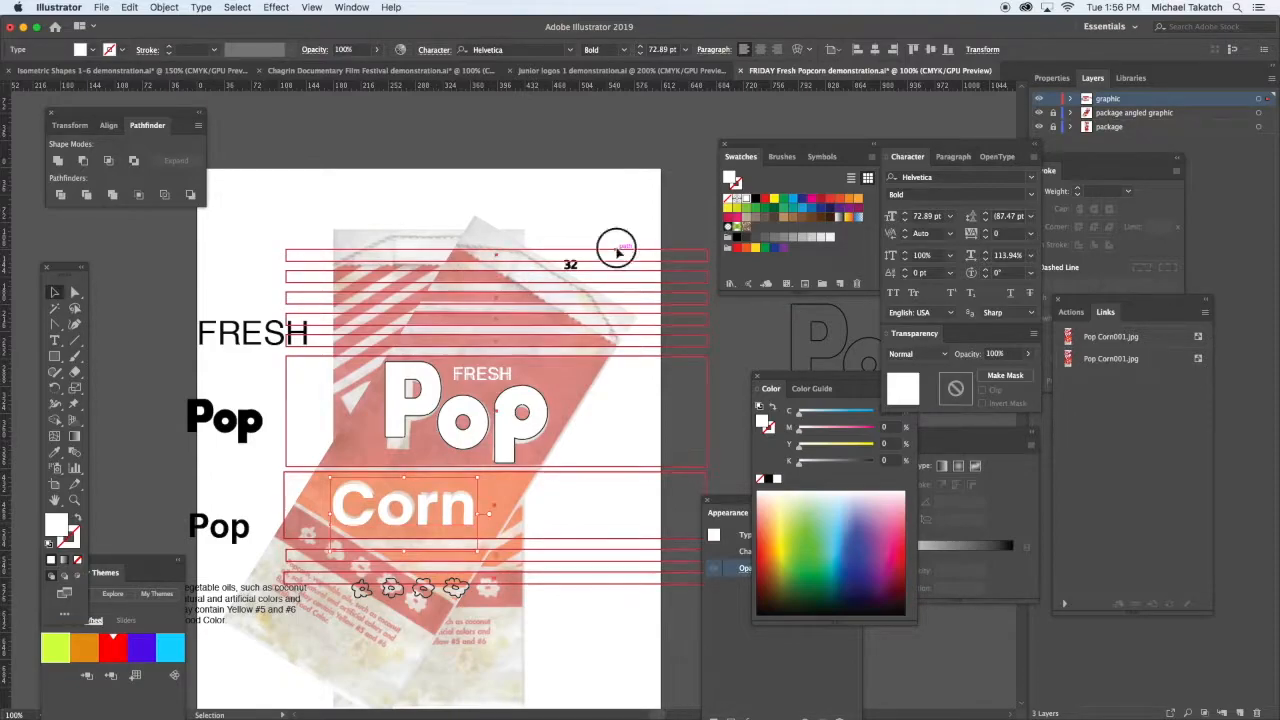
pyautogui.hotkey('shift', 'x')
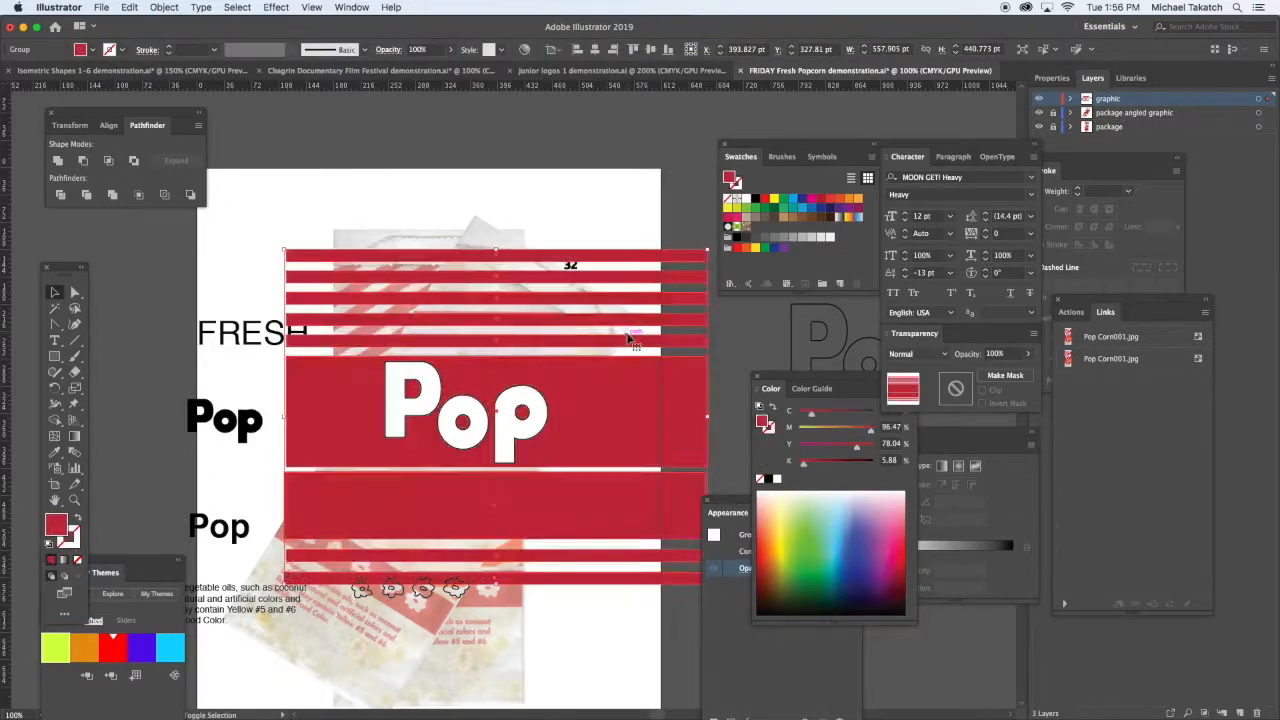
pyautogui.press('a')
pyautogui.press('super+[')
pyautogui.press('super+[')
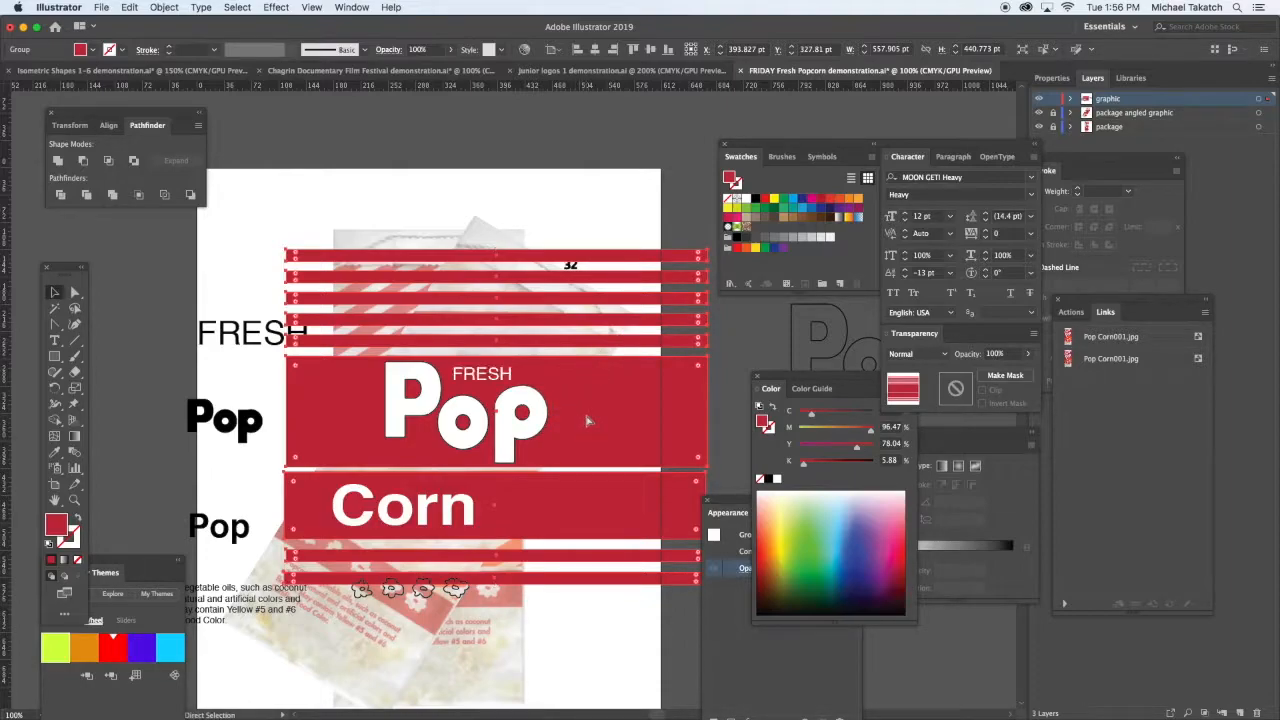
# Remove the black stroke from the white Pop lettering over the red band.
pyautogui.press('v')
pyautogui.click(548, 415)
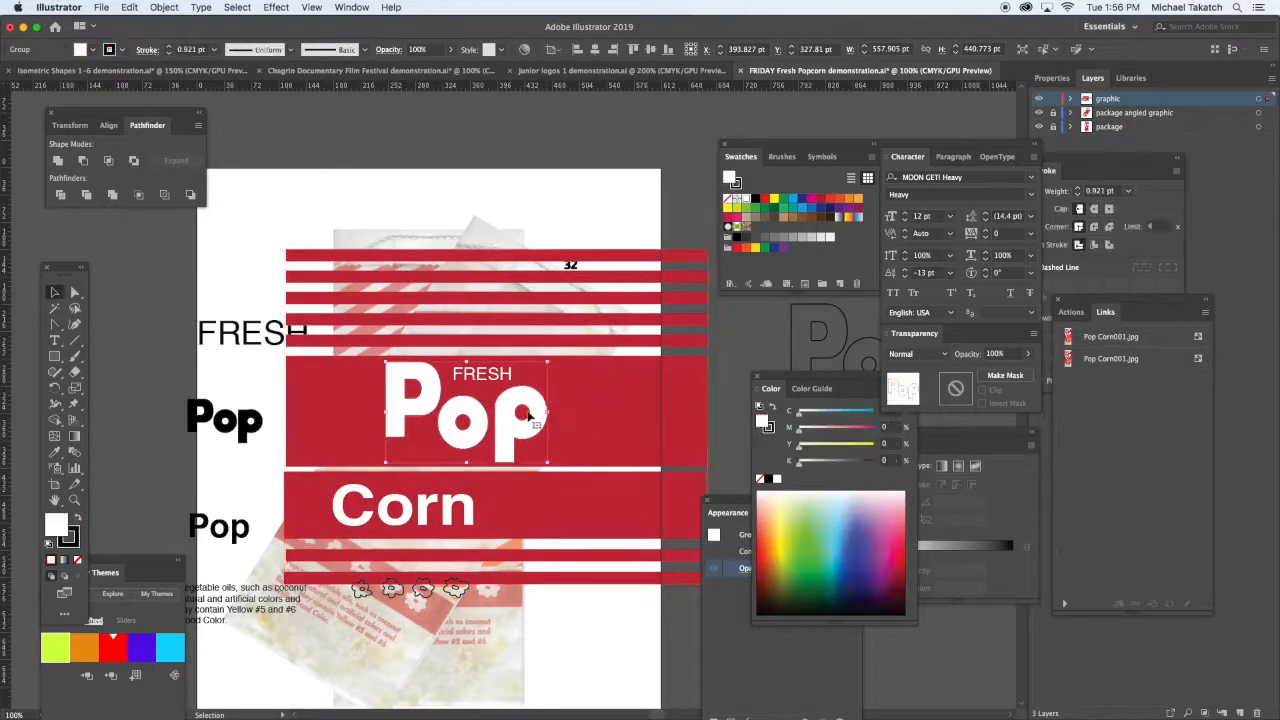
pyautogui.click(72, 543)
pyautogui.click(77, 559)
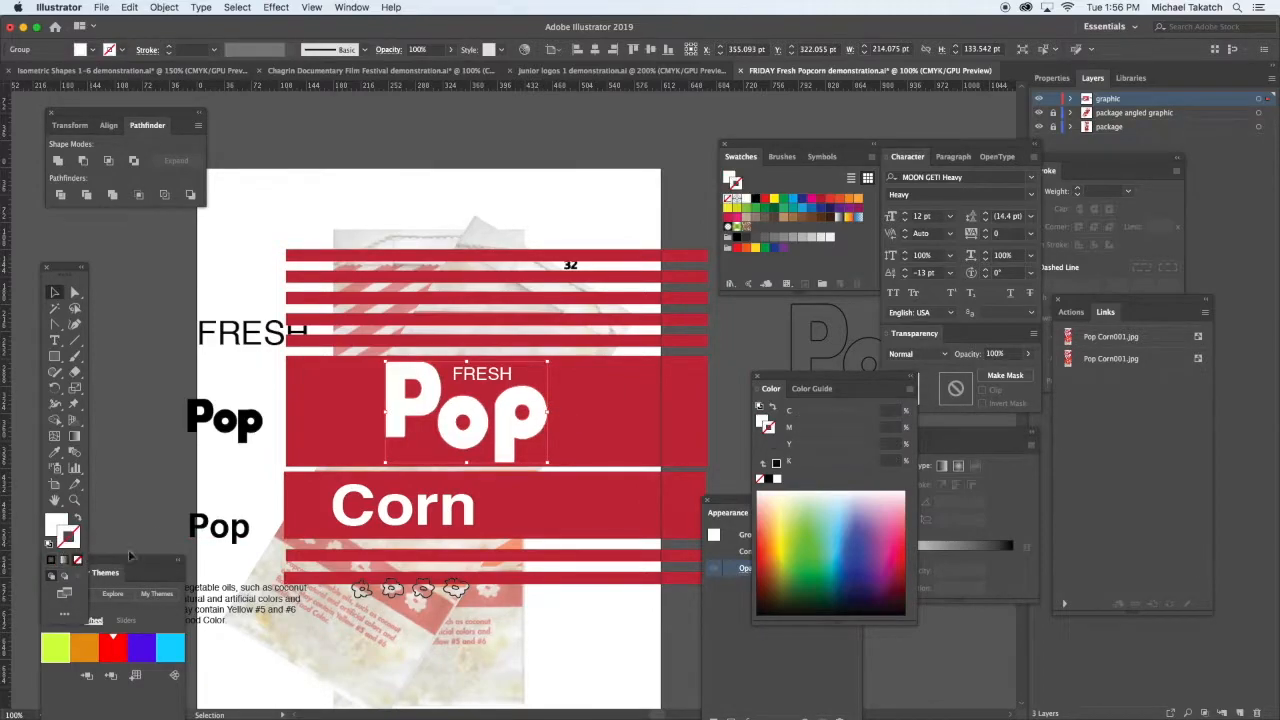
# Draw a rectangle about 258 by 509 pt over the upright package and rotate it by -32°.
pyautogui.click(54, 356)
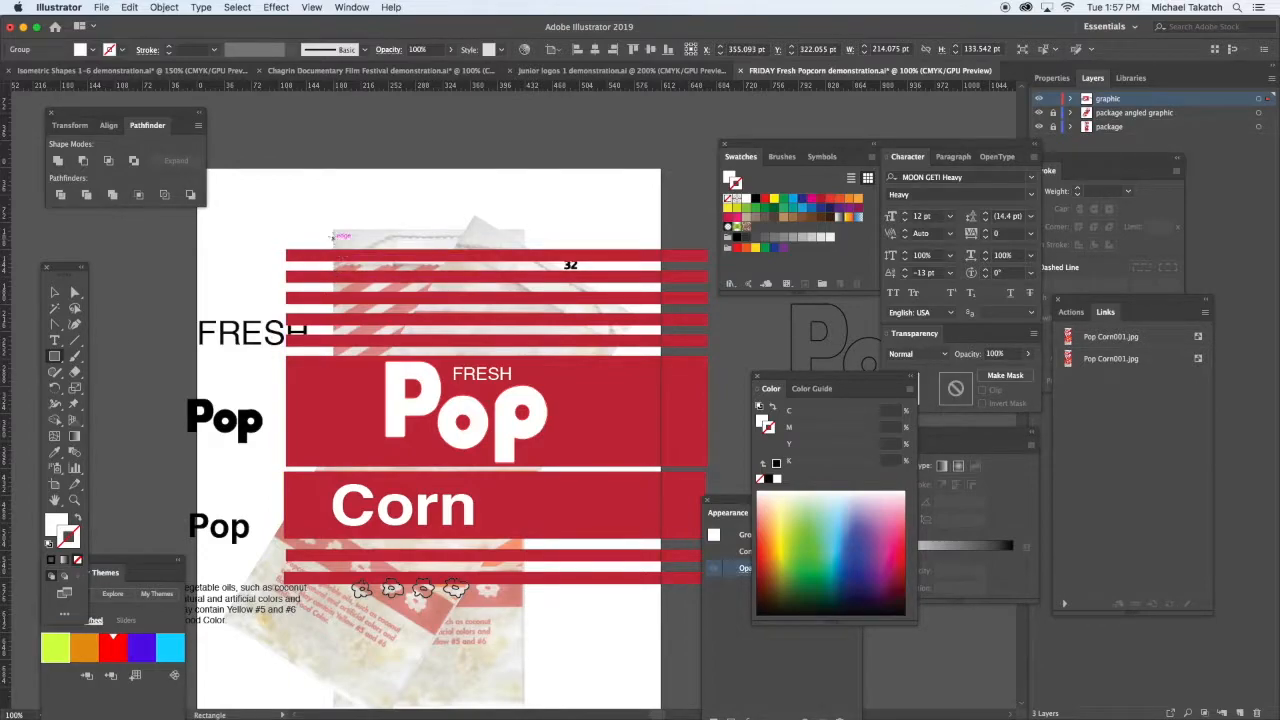
pyautogui.moveTo(328, 228); pyautogui.dragTo(522, 610)
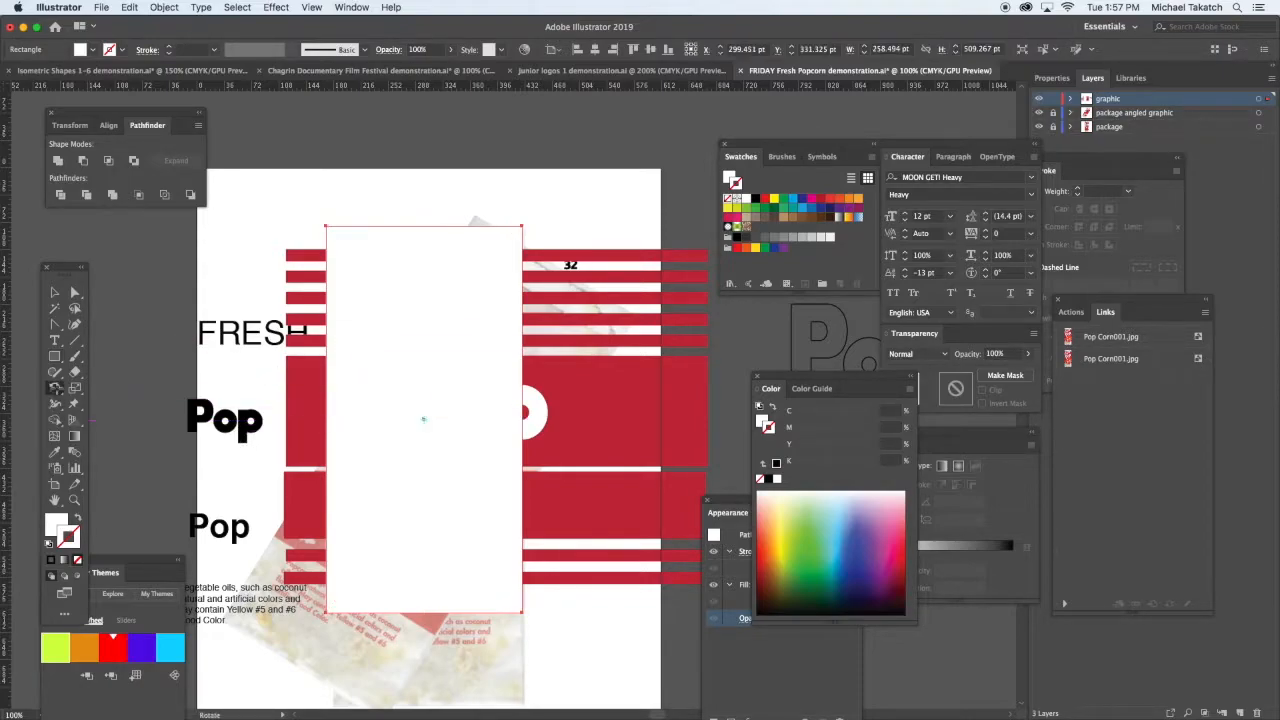
pyautogui.doubleClick(55, 388)
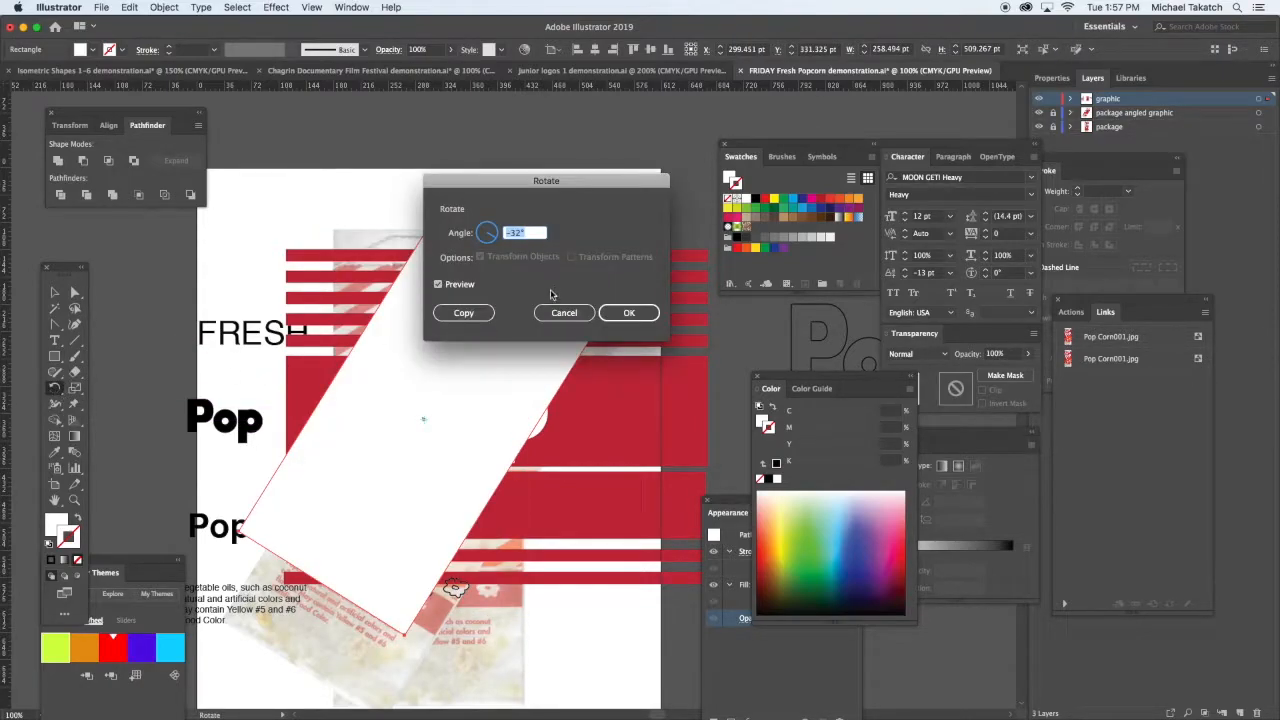
pyautogui.click(645, 314)
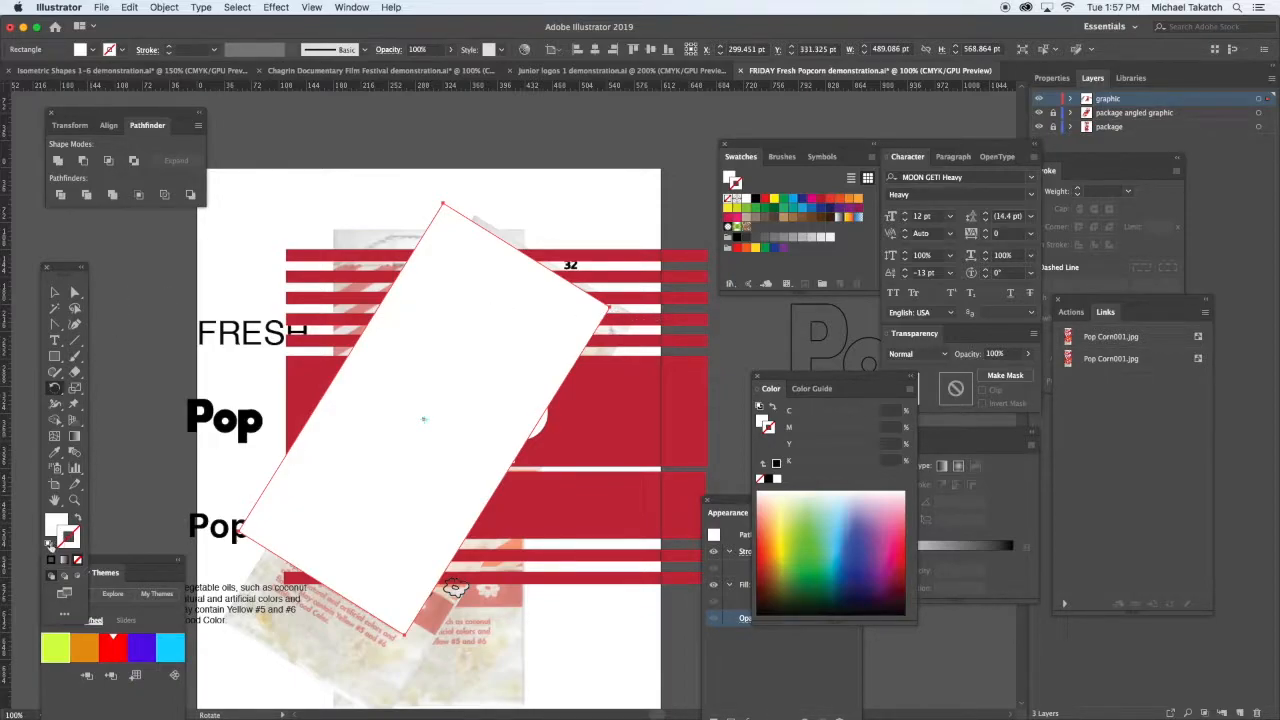
# Give the rotated rectangle a black stroke without fill, and fit it to the tilted package front at about 254 by 399 pt.
pyautogui.click(50, 544)
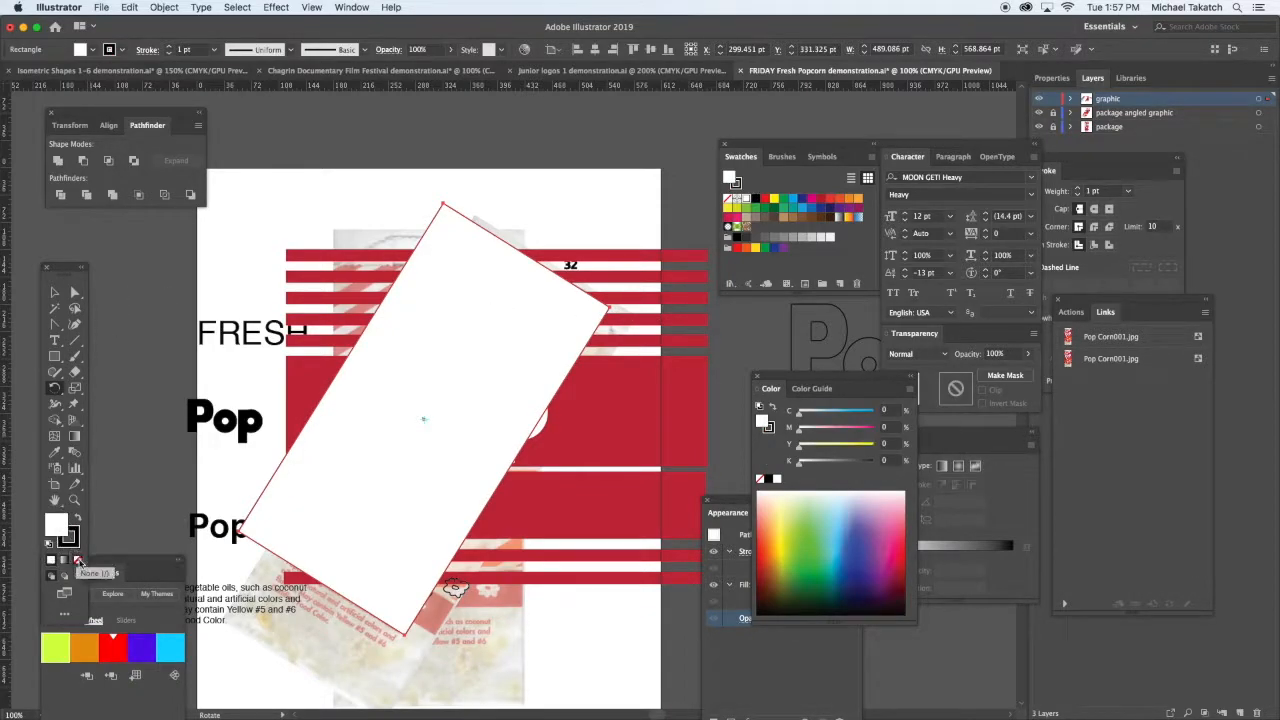
pyautogui.click(79, 561)
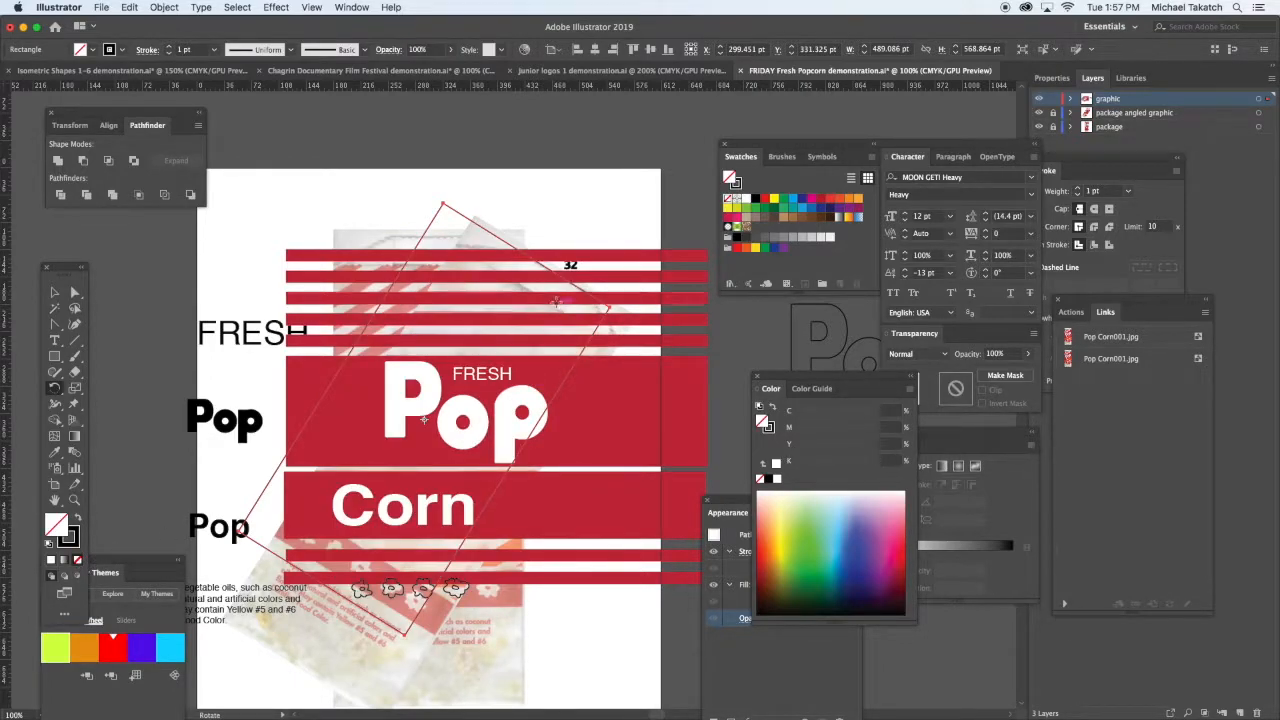
pyautogui.press('v')
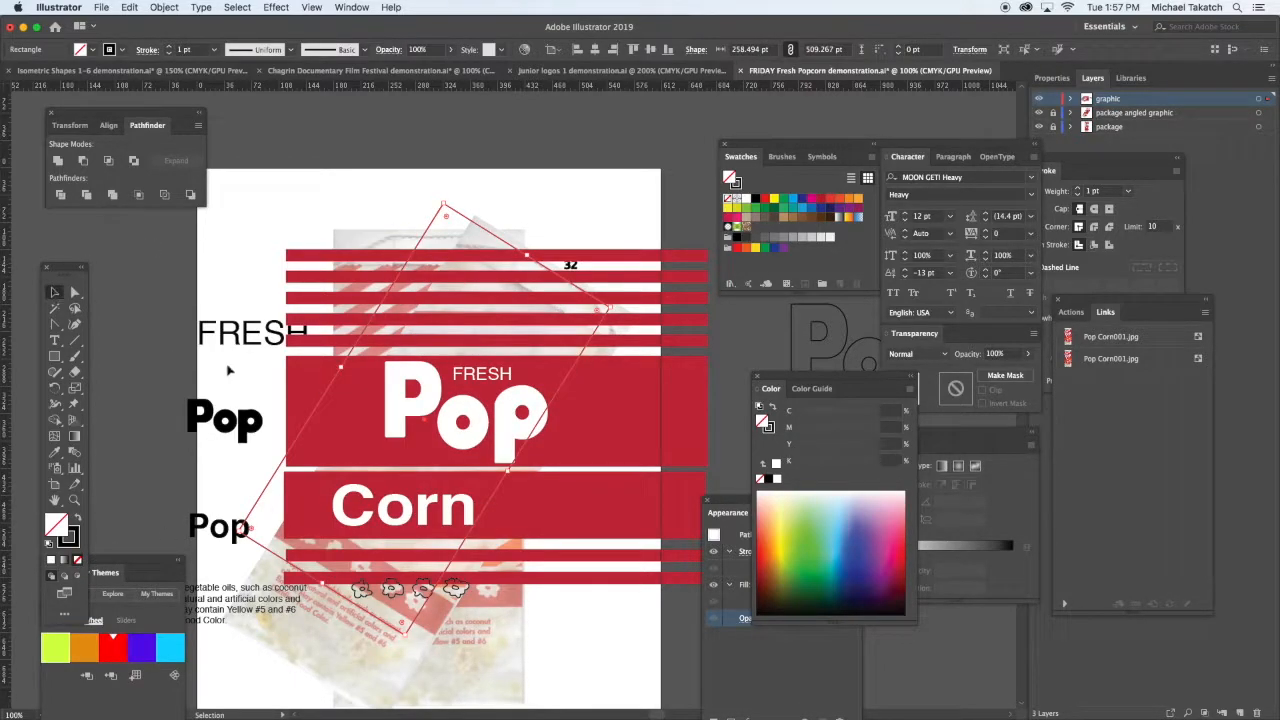
pyautogui.moveTo(341, 368); pyautogui.dragTo(532, 492)
pyautogui.moveTo(553, 272); pyautogui.dragTo(537, 296)
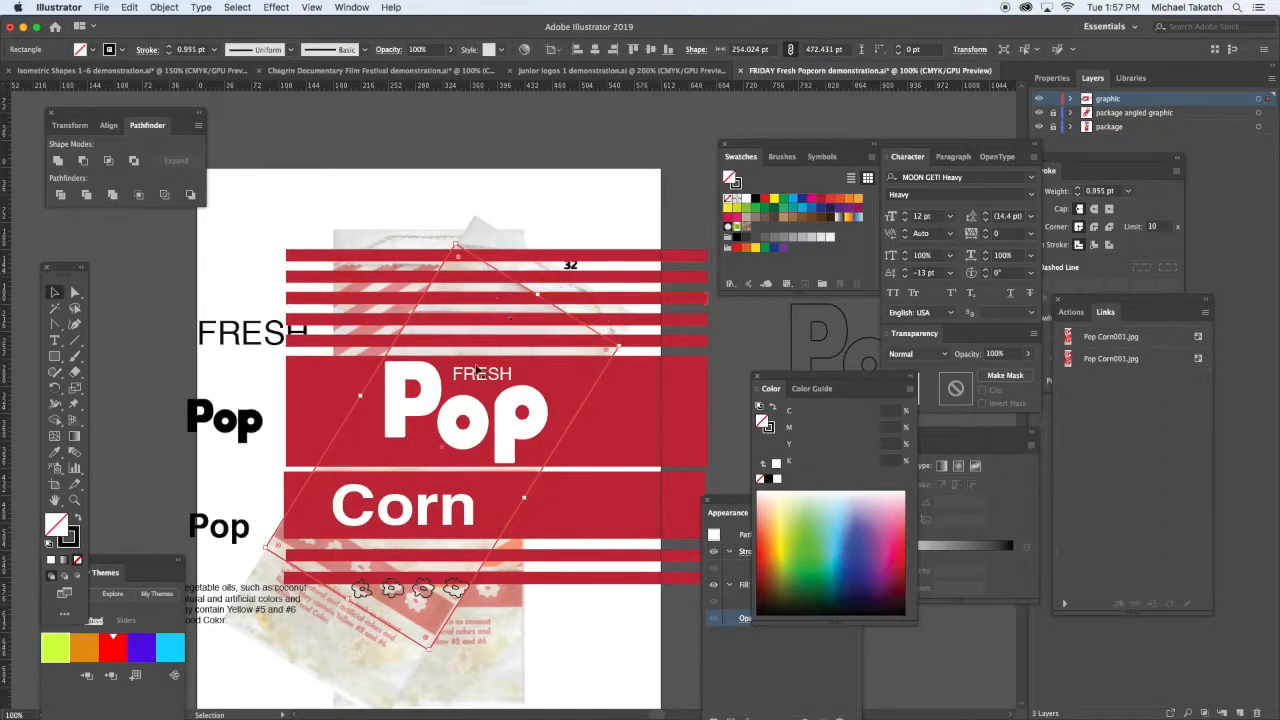
pyautogui.moveTo(347, 601); pyautogui.dragTo(379, 556)
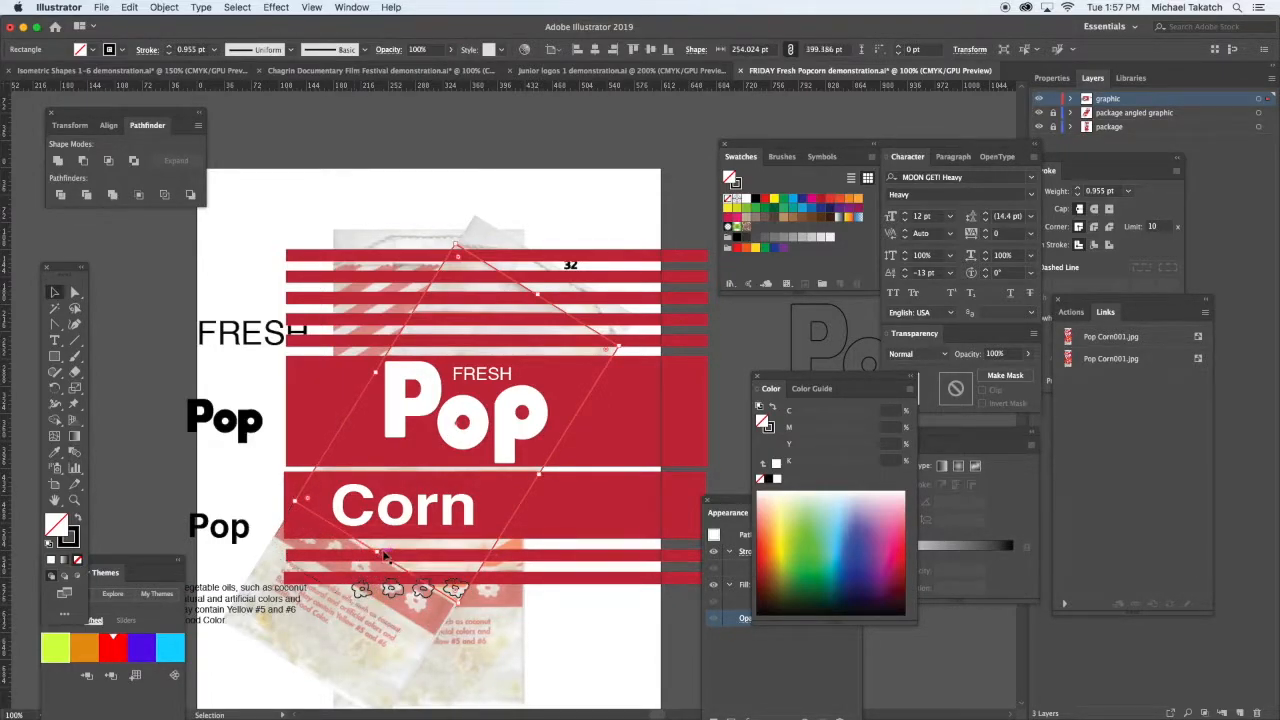
# Swap the grouped bars' fill and stroke briefly to check the tilted rectangle against the package reference.
pyautogui.click(255, 180)
pyautogui.click(321, 390)
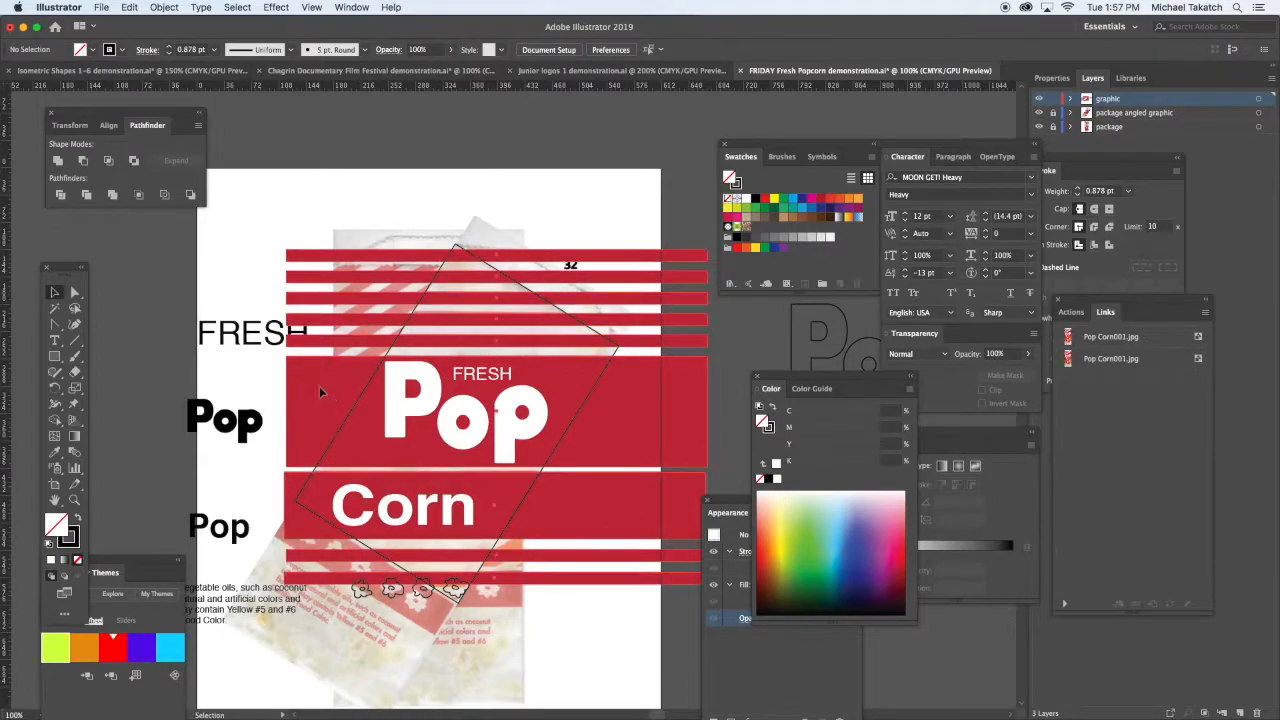
pyautogui.press('super+7')
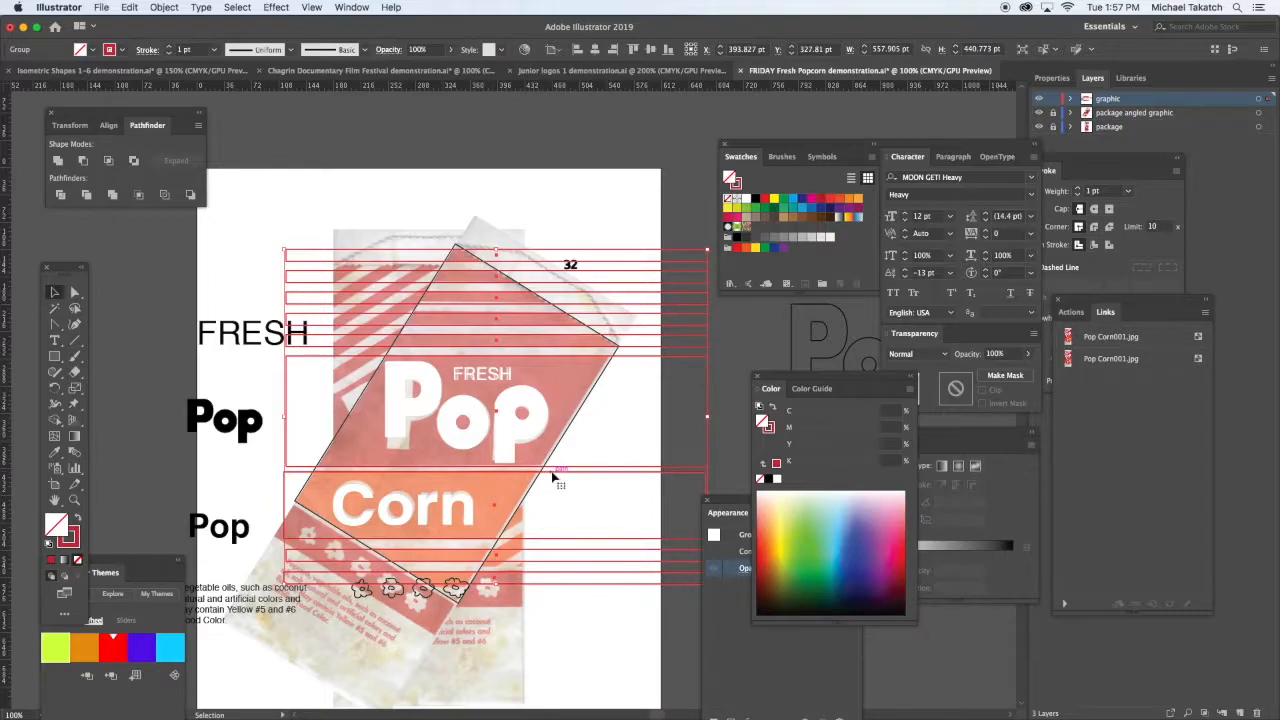
pyautogui.hotkey('shift', 'x')
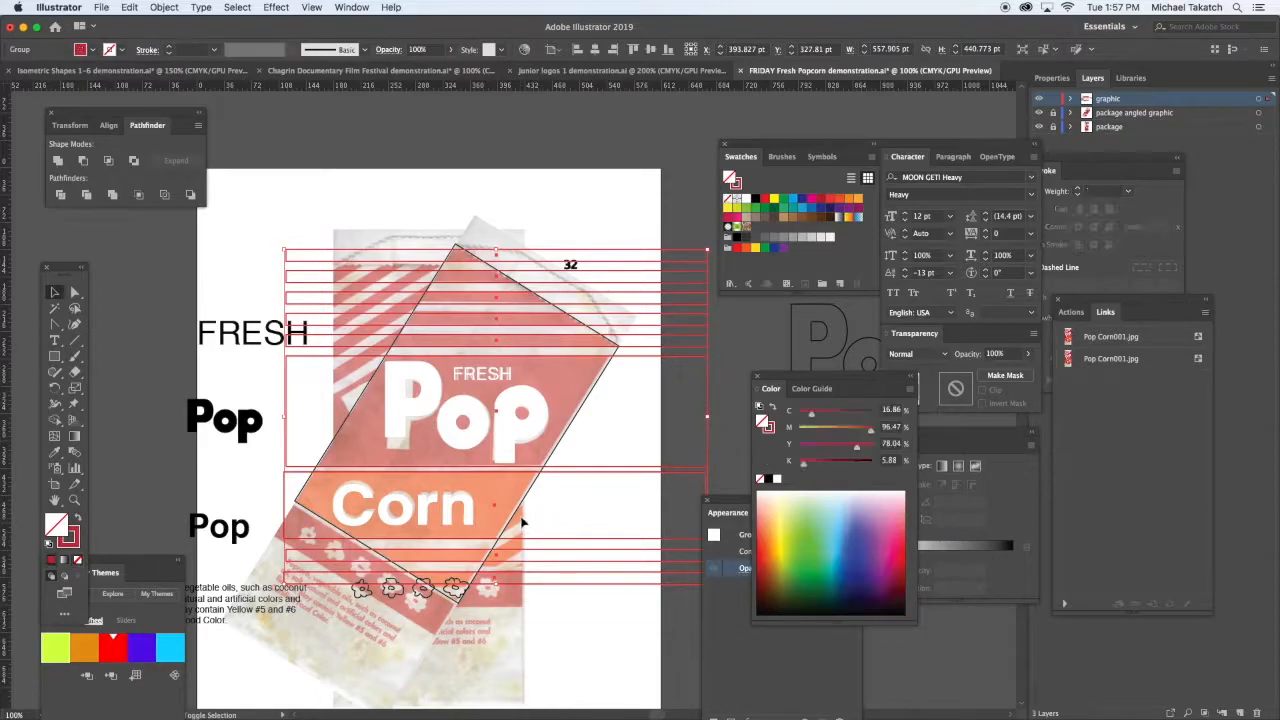
# Fill the Corn band and the two thin stripes below it with the orange swatch, M 50 and Y 100.
pyautogui.click(75, 292)
pyautogui.click(557, 609)
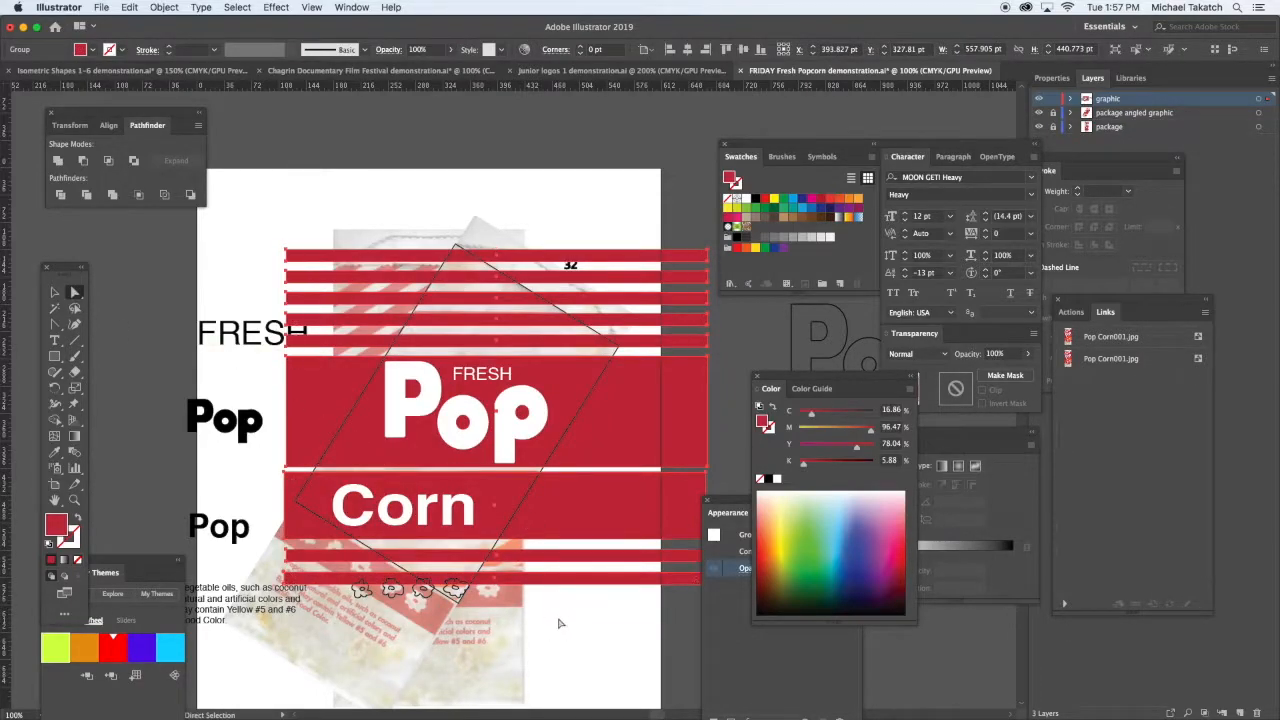
pyautogui.click(705, 424)
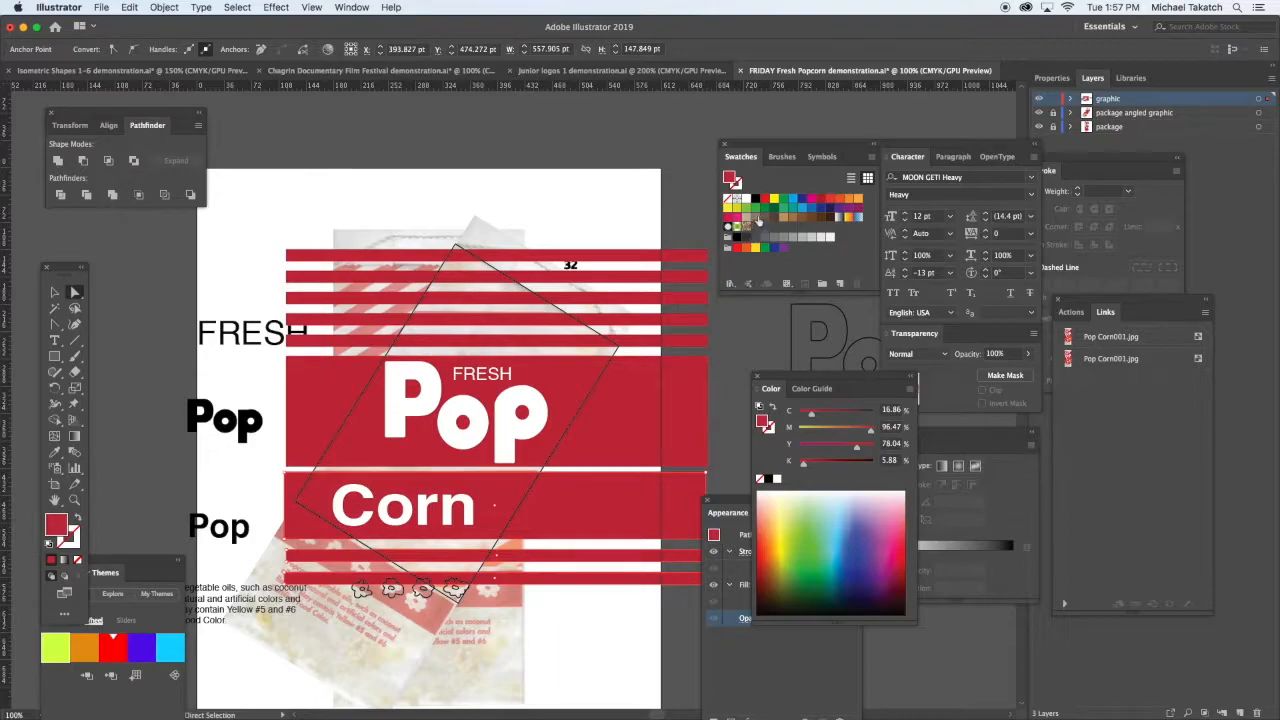
pyautogui.click(848, 199)
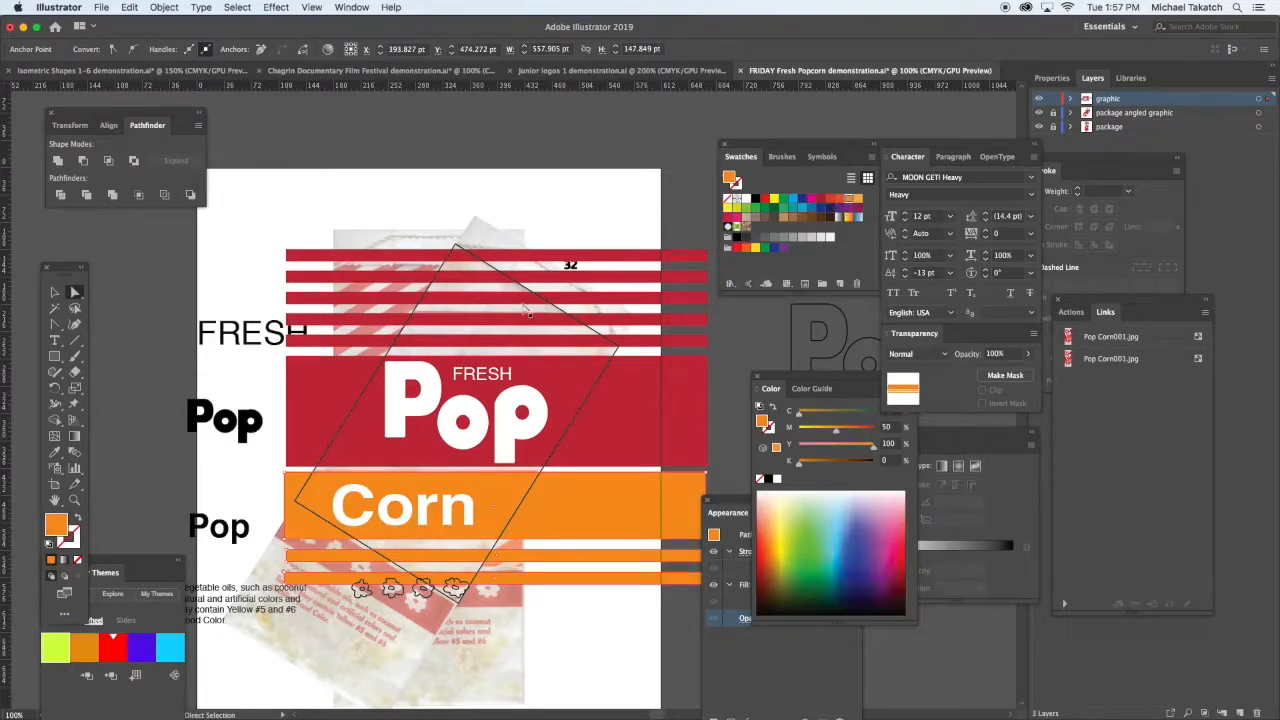
pyautogui.click(55, 292)
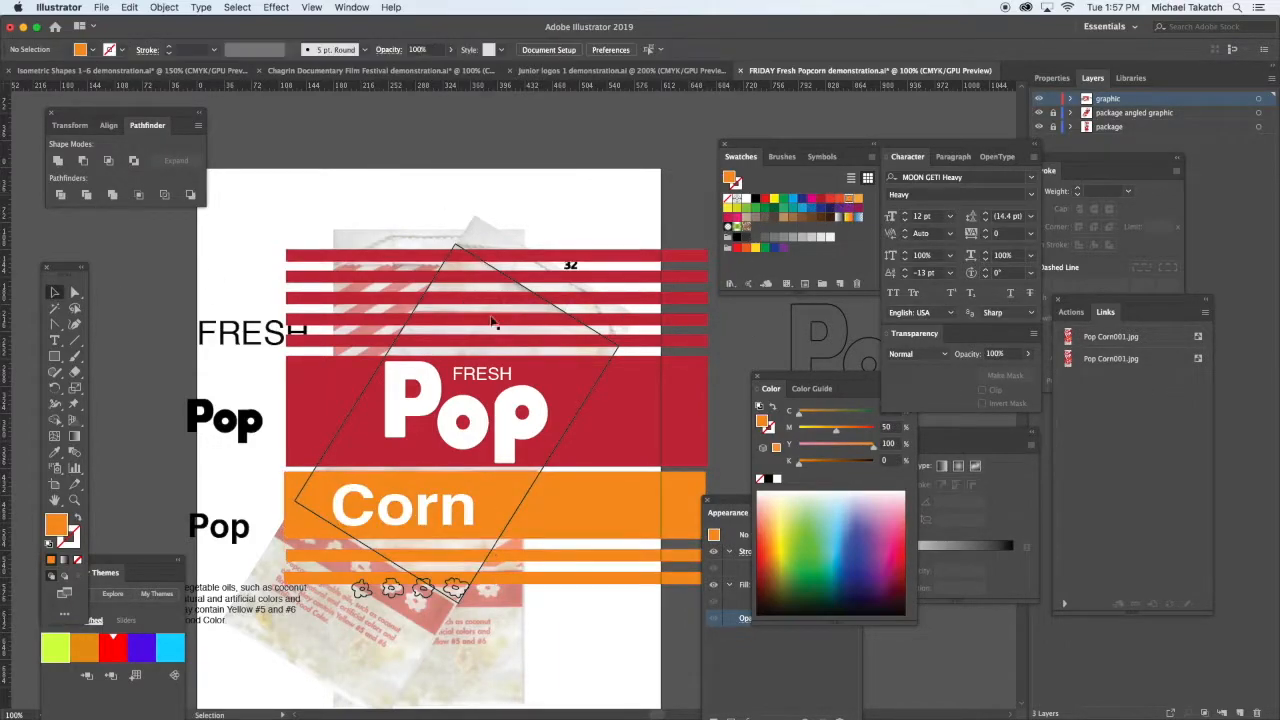
pyautogui.moveTo(636, 393); pyautogui.dragTo(686, 423)
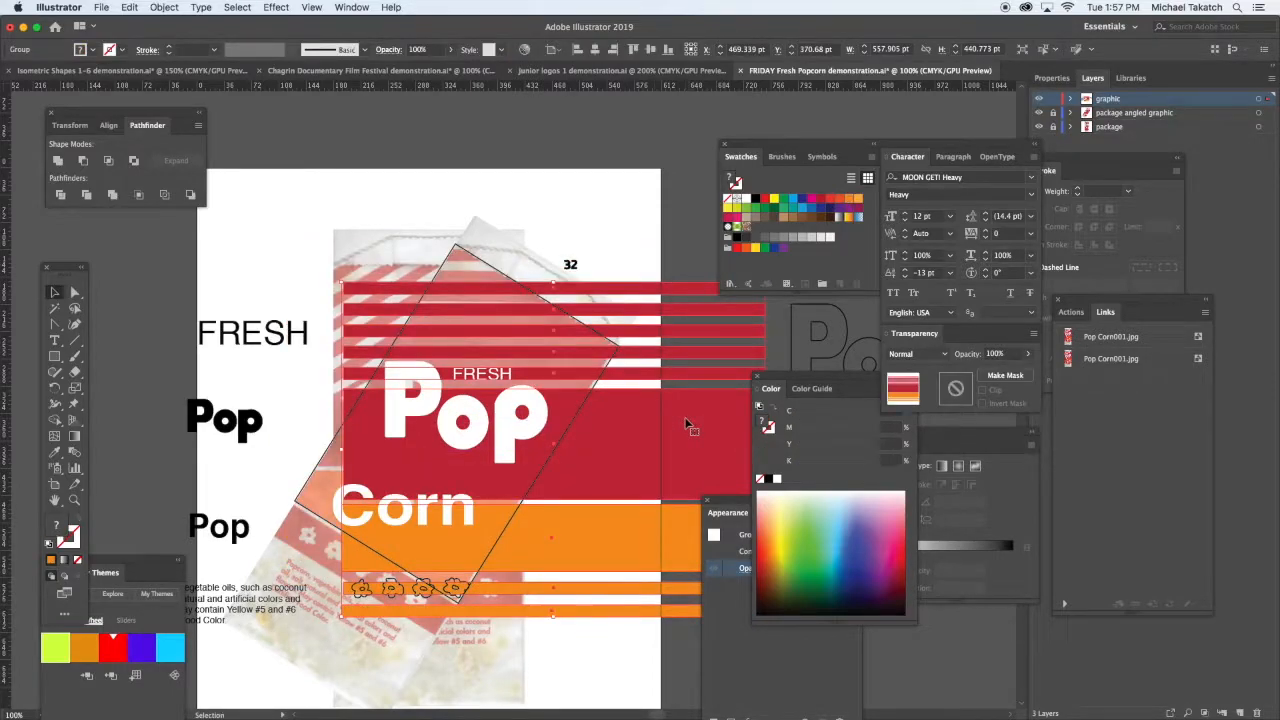
pyautogui.press('super+z')
# Group the colored bars together with the FRESH, Pop and Corn lettering, keeping them in their original position.
pyautogui.click(455, 493)
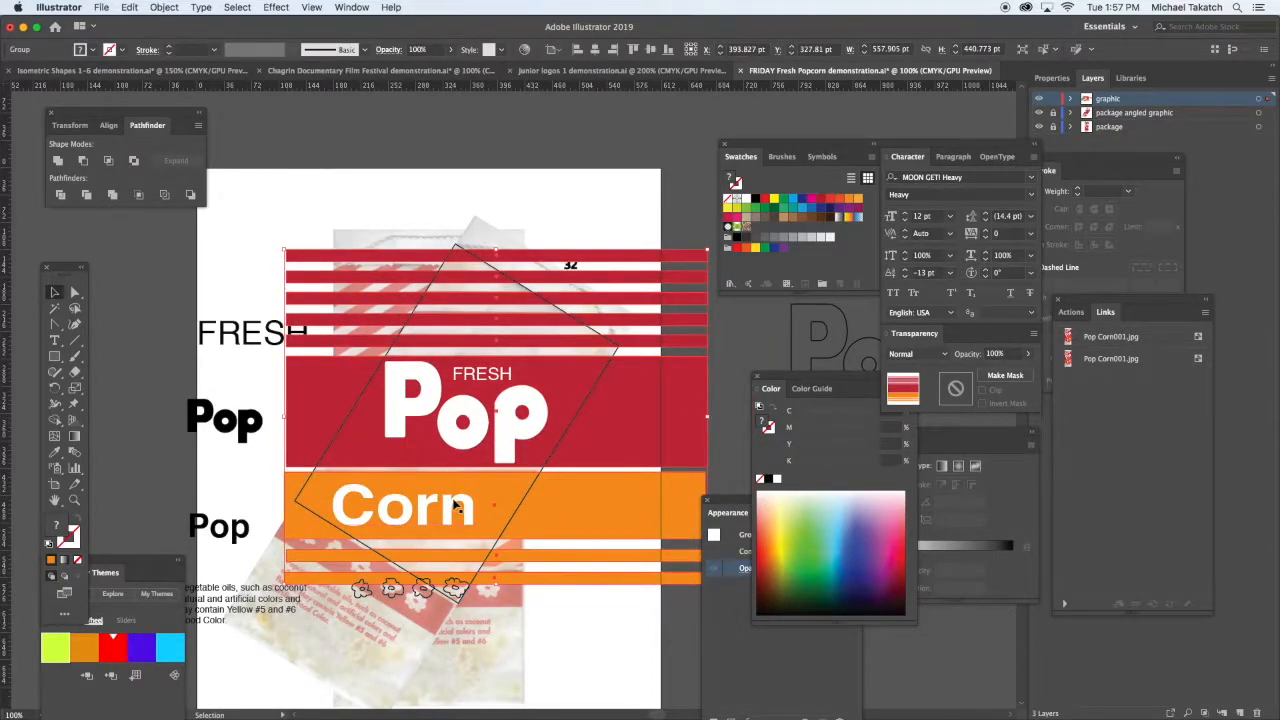
pyautogui.keyDown('shift'); pyautogui.click(455, 507); pyautogui.keyUp('shift')
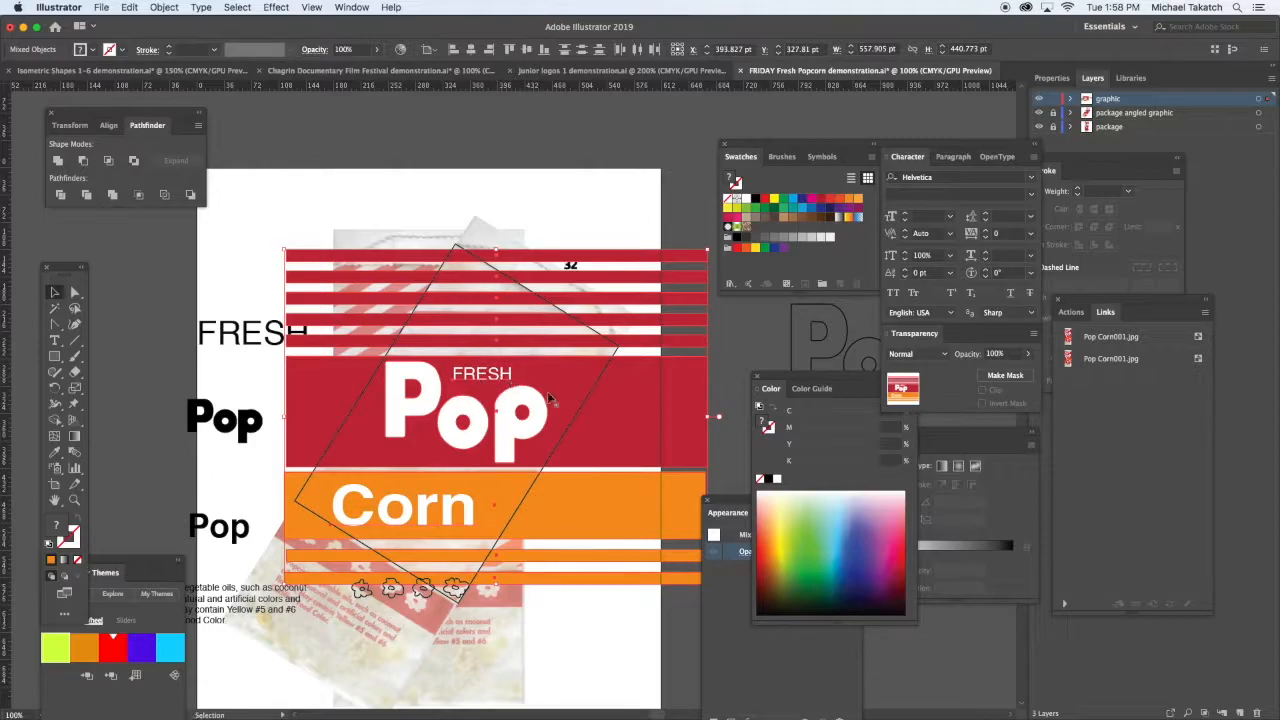
pyautogui.moveTo(606, 403); pyautogui.dragTo(650, 434)
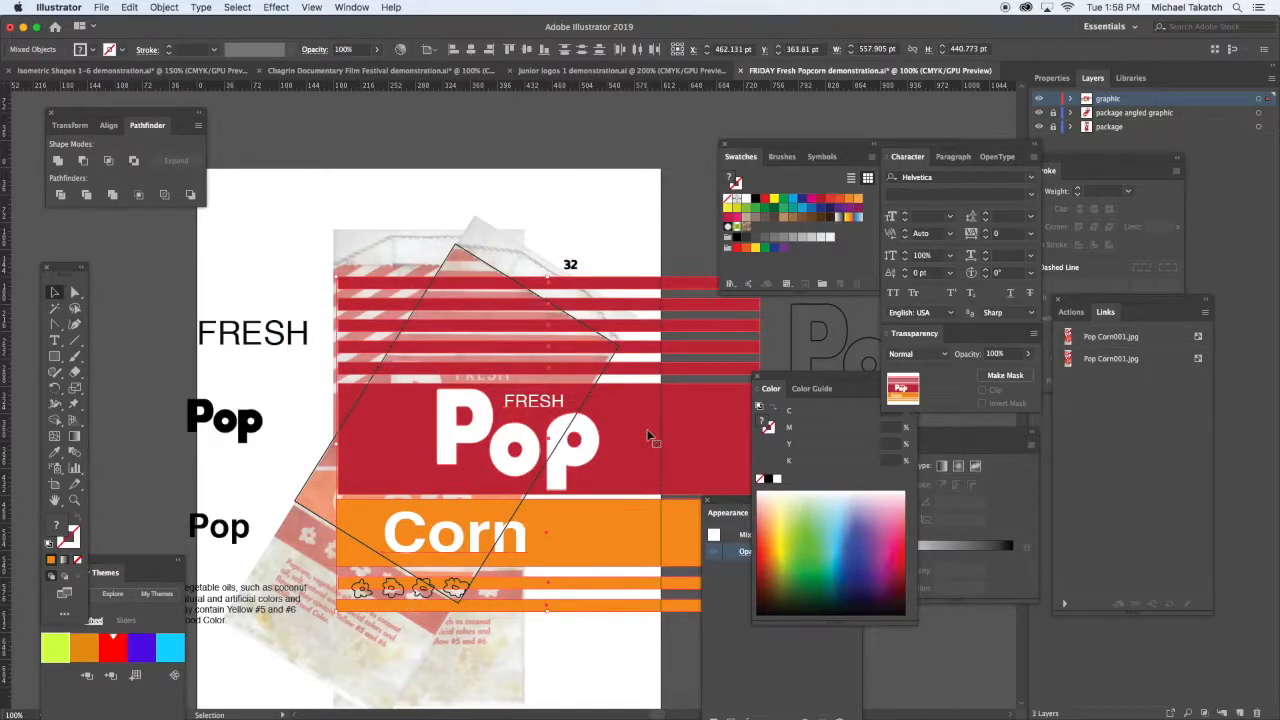
pyautogui.press('super+z')
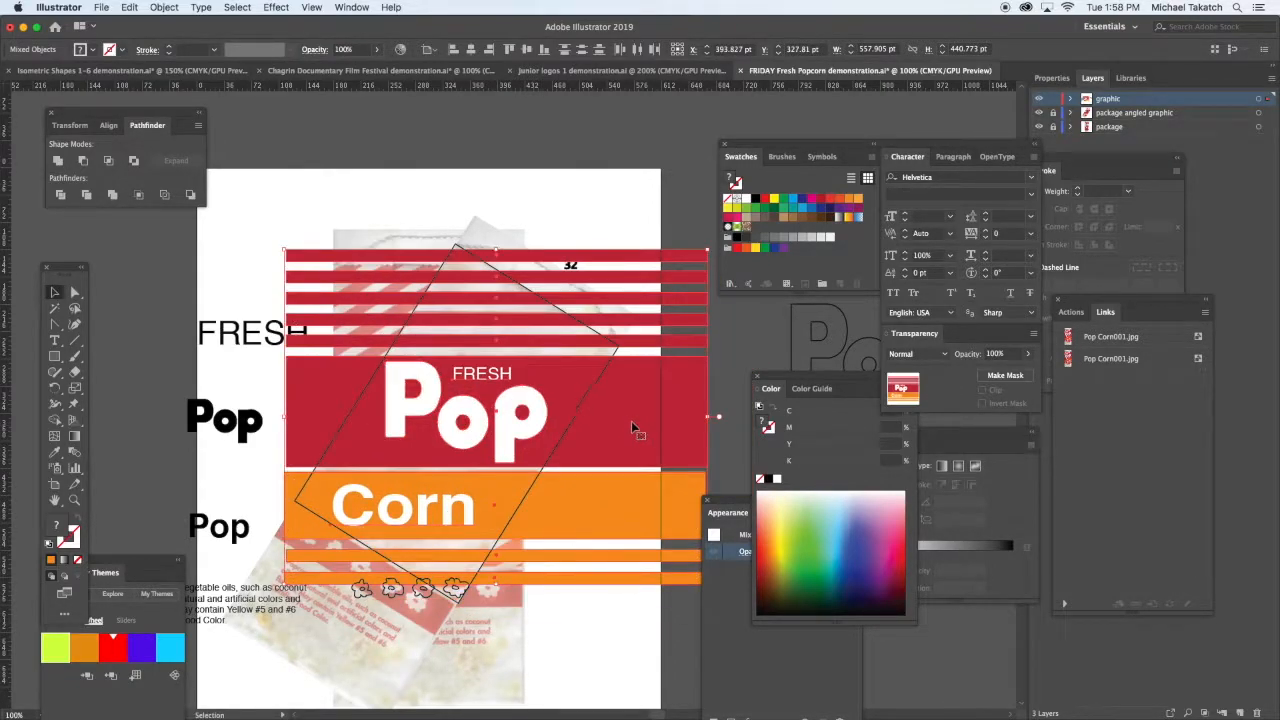
pyautogui.press('super+g')
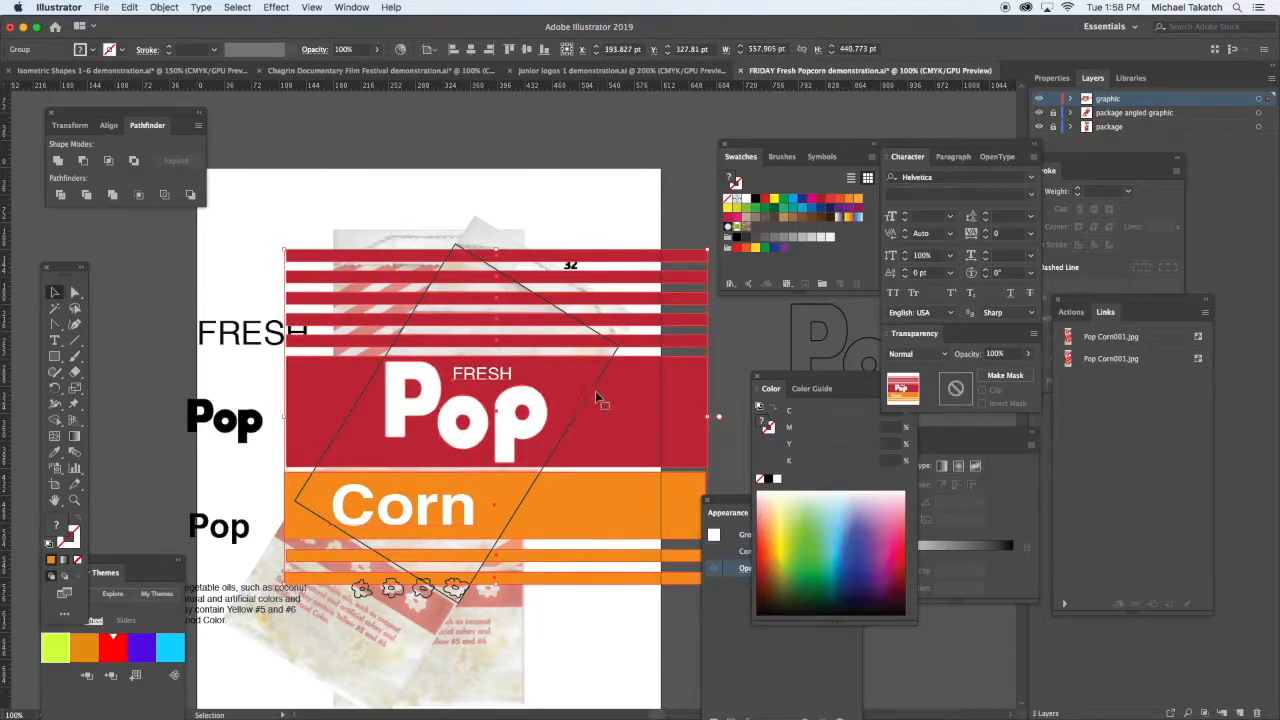
# Clip the grouped color bars and lettering to the tilted rectangle with a clipping mask.
pyautogui.press('super+shift+g')
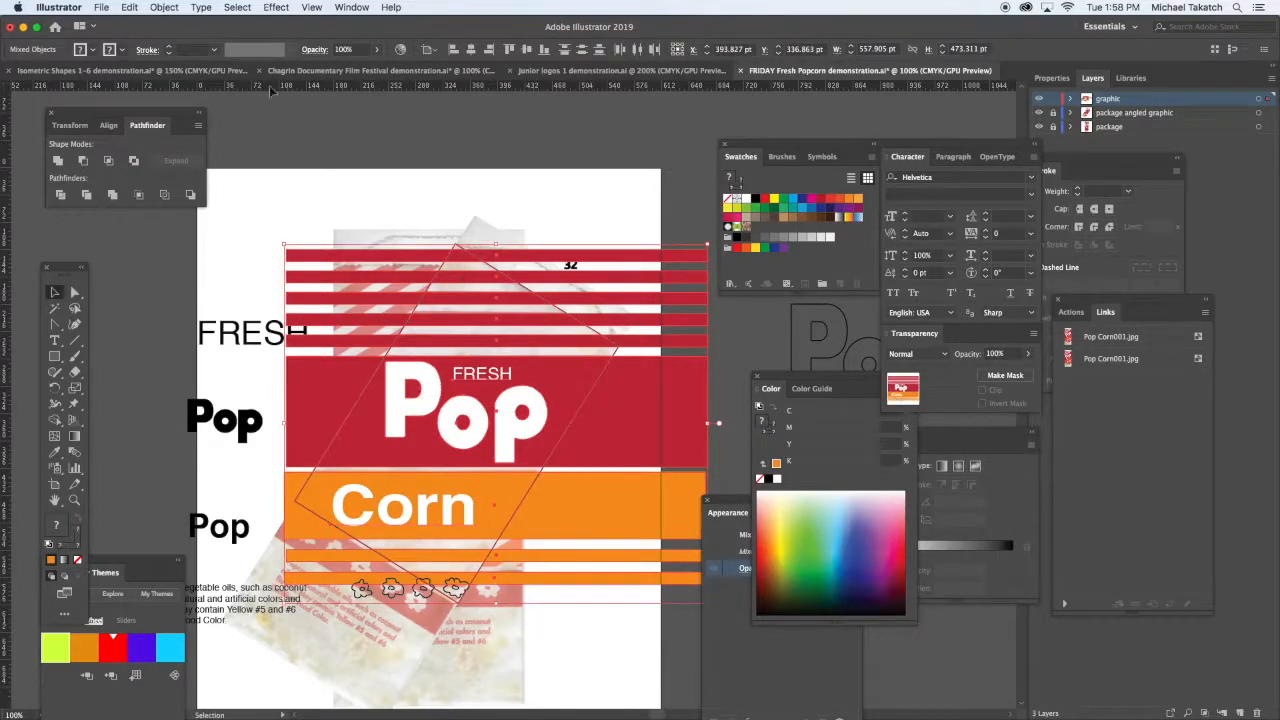
pyautogui.click(165, 7)
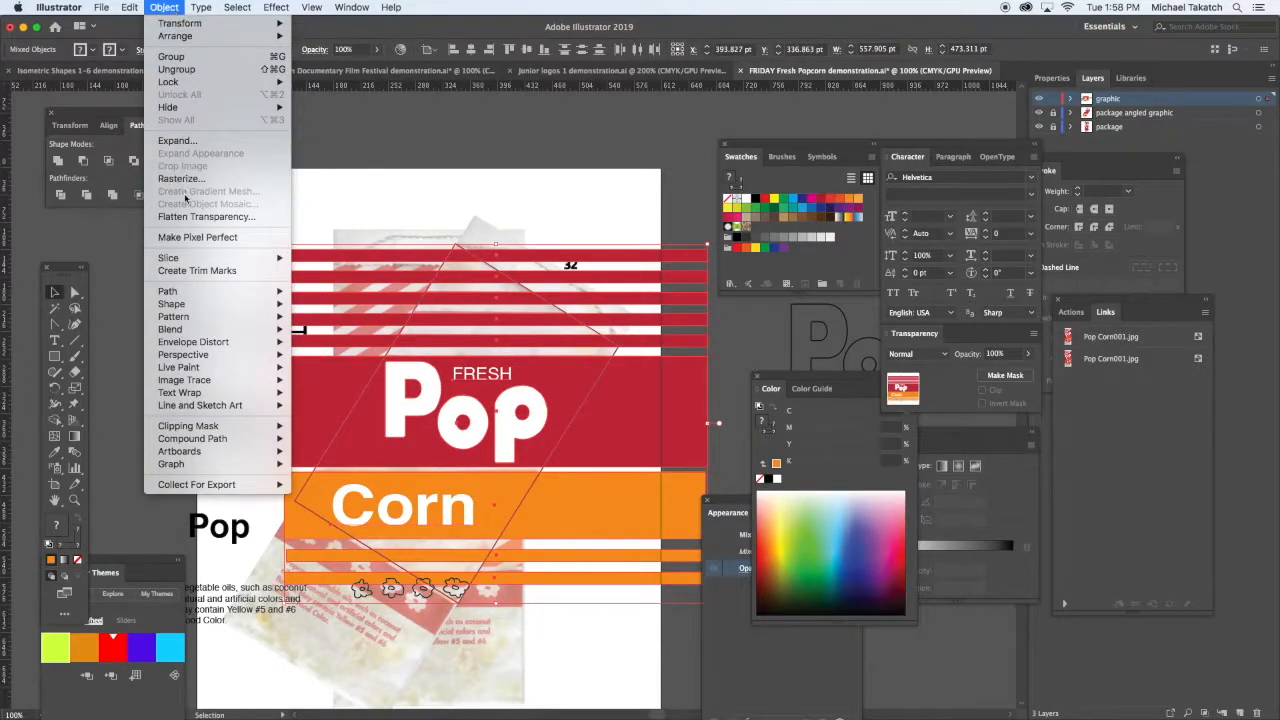
pyautogui.moveTo(247, 10)
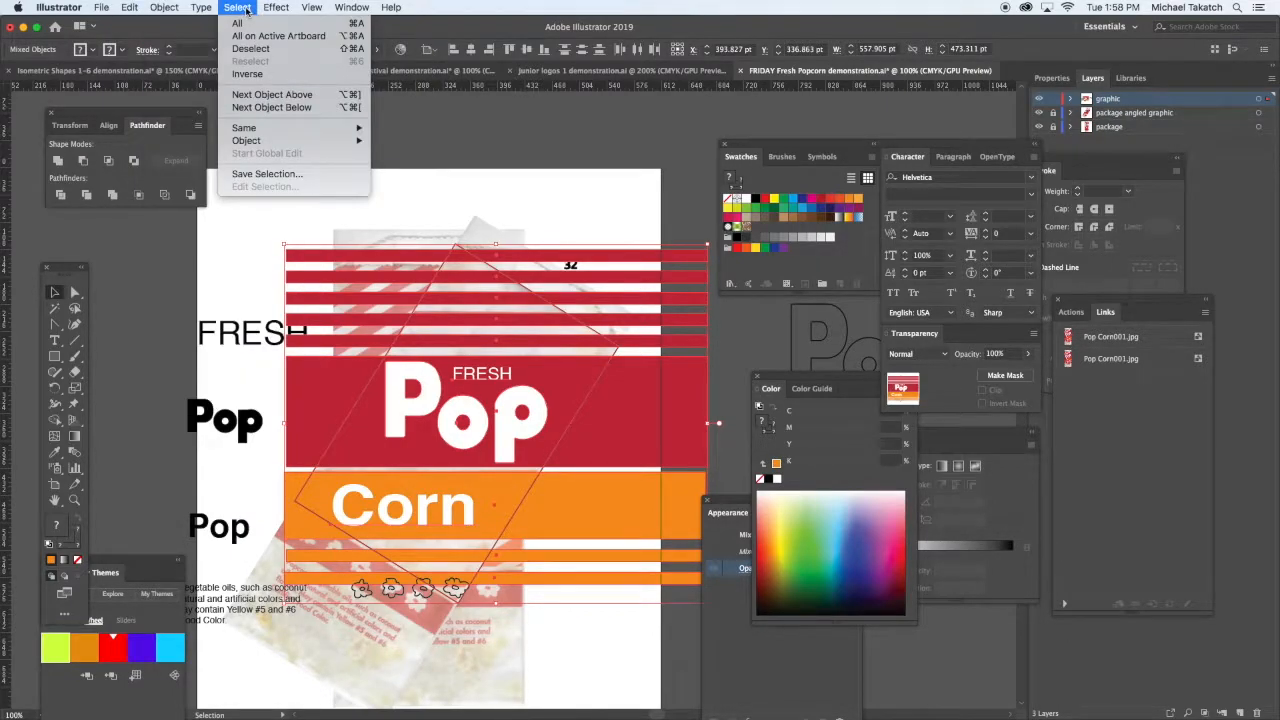
pyautogui.moveTo(165, 7)
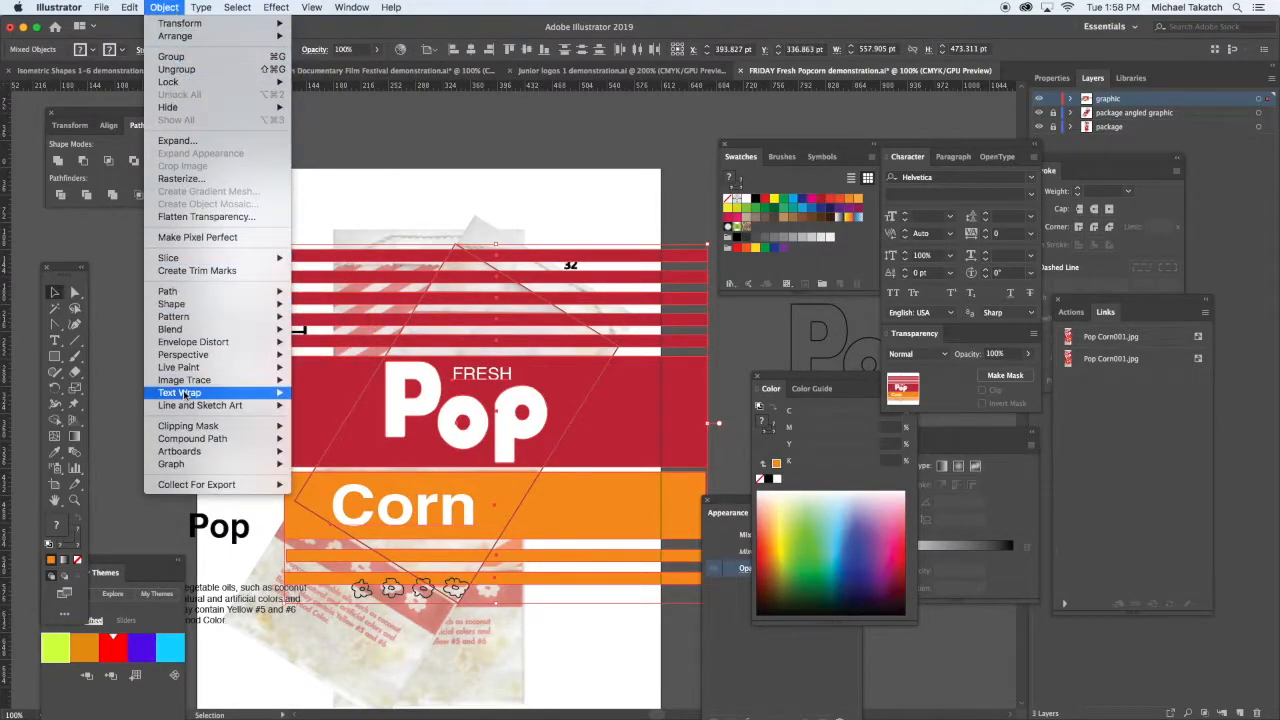
pyautogui.moveTo(200, 427)
pyautogui.click(316, 426)
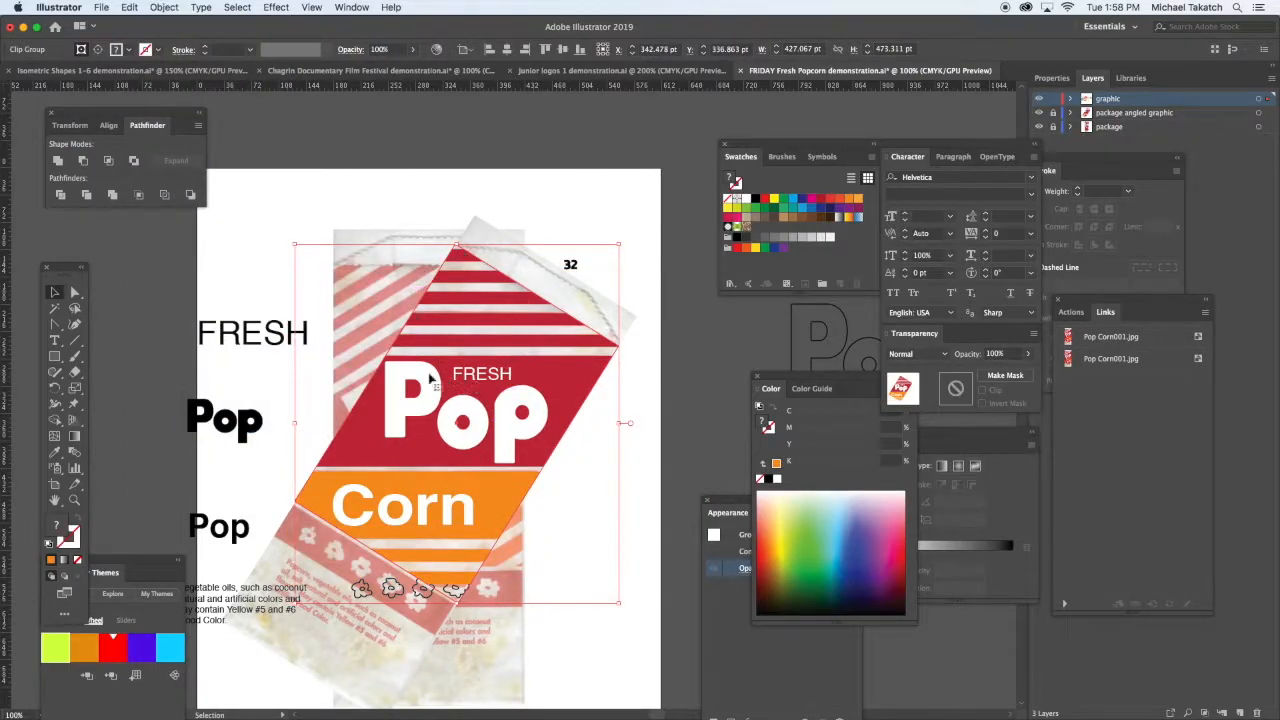
# Rotate the clipped package graphic by 32° so that its outline stands upright.
pyautogui.click(57, 390)
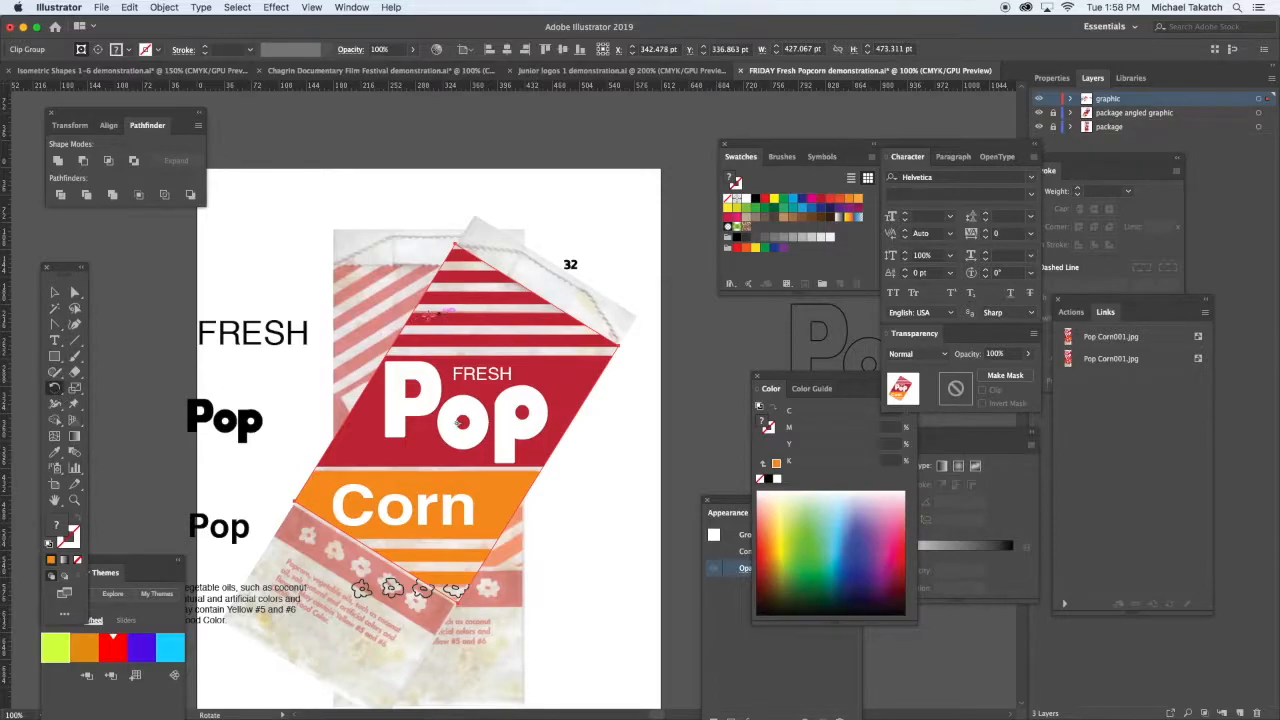
pyautogui.click(55, 292)
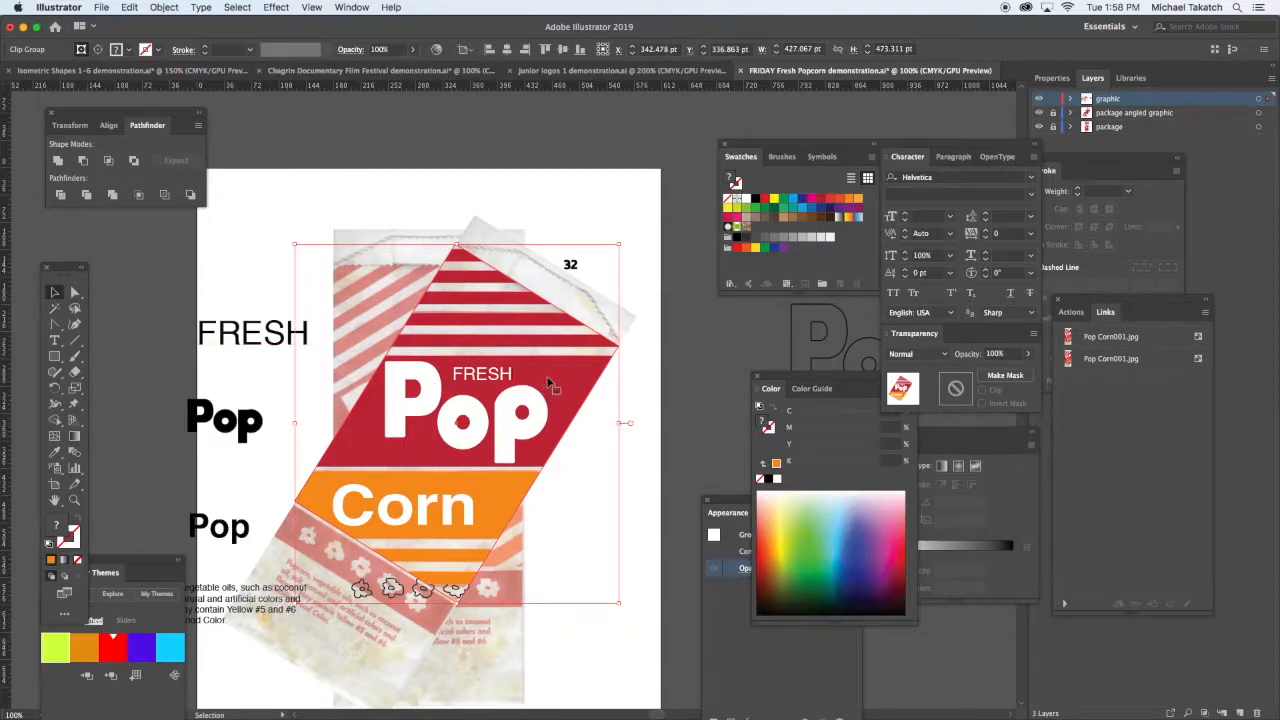
pyautogui.doubleClick(55, 390)
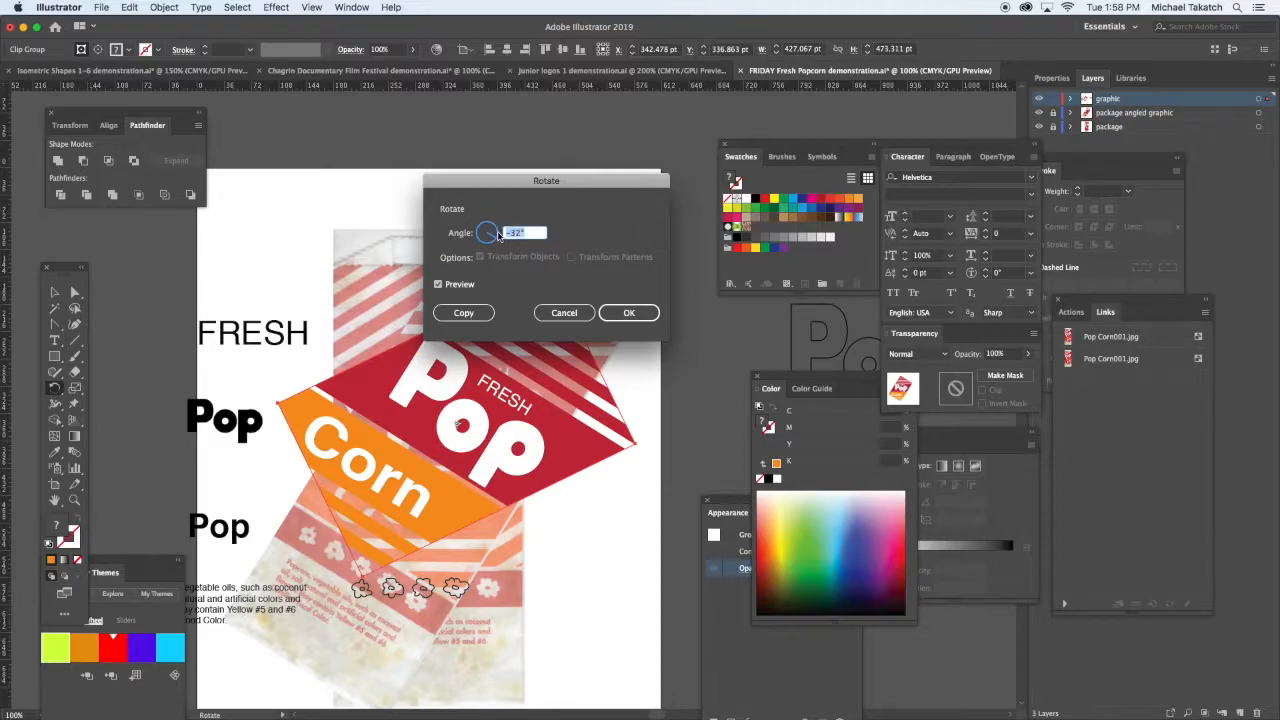
pyautogui.click(460, 288)
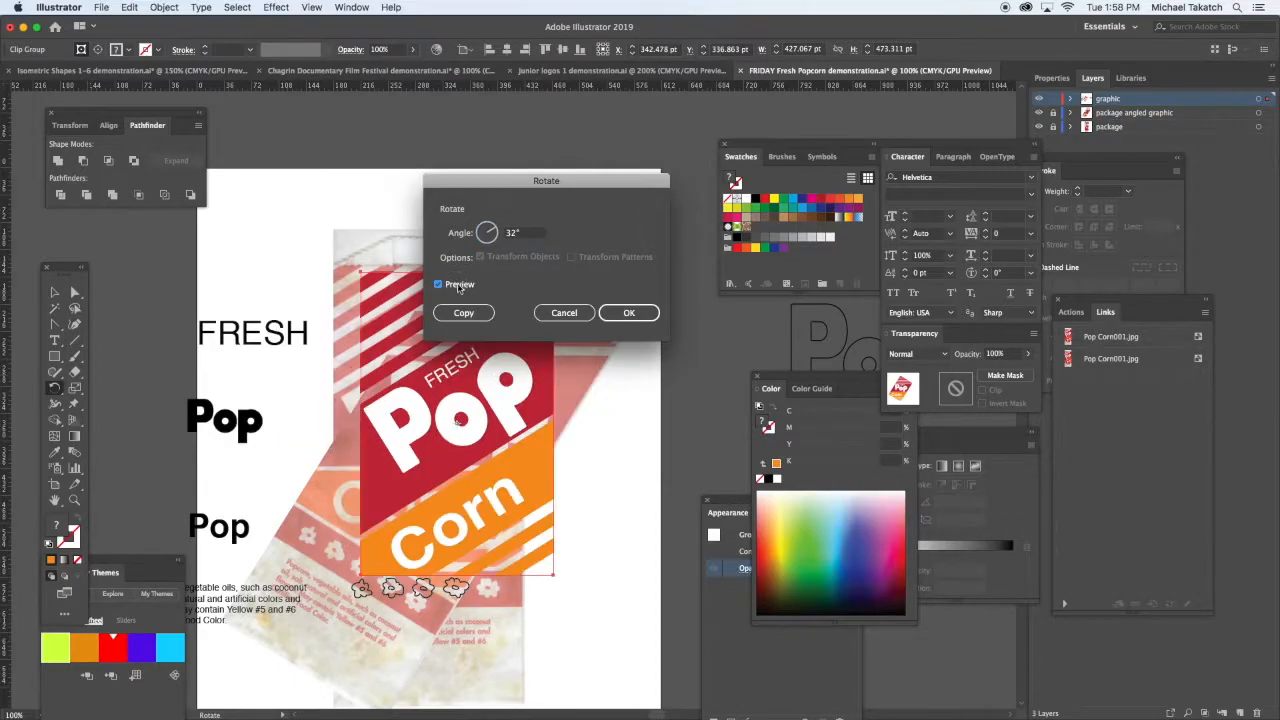
pyautogui.click(460, 288)
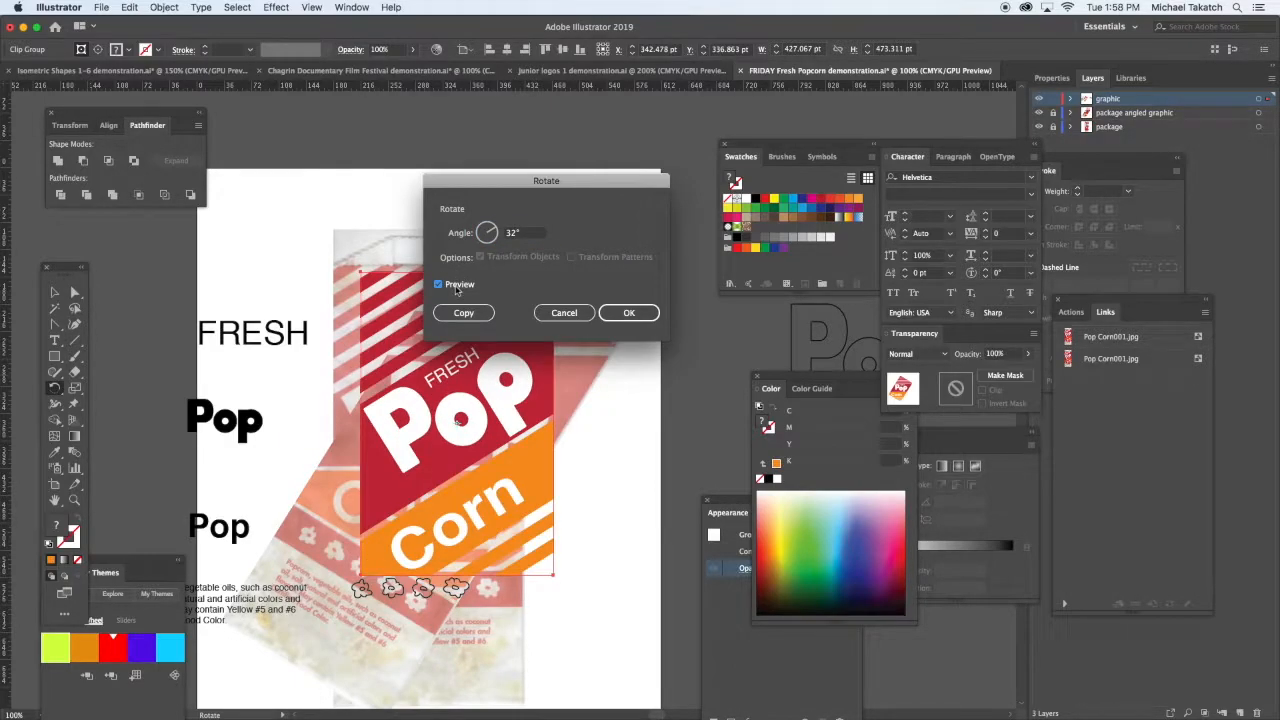
pyautogui.click(622, 313)
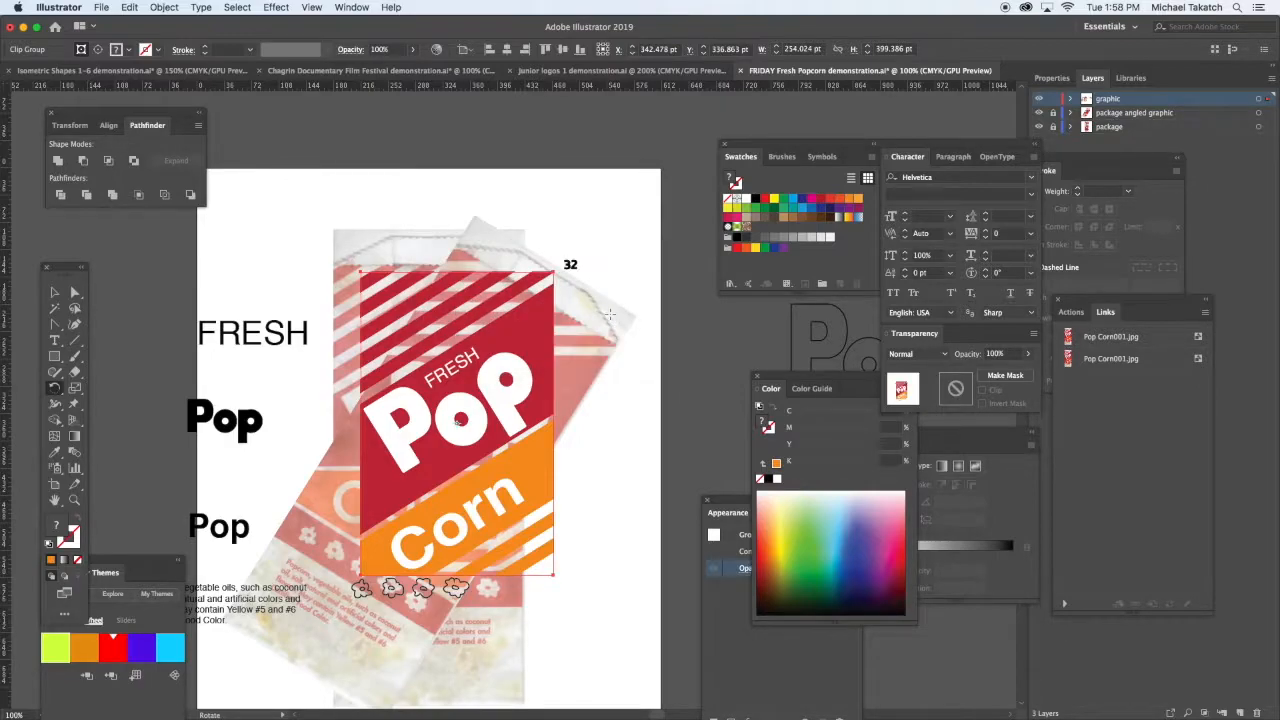
# Hide the package angled graphic layer and align the clipped graphic with the front of the upright package reference.
pyautogui.click(55, 293)
pyautogui.click(1039, 113)
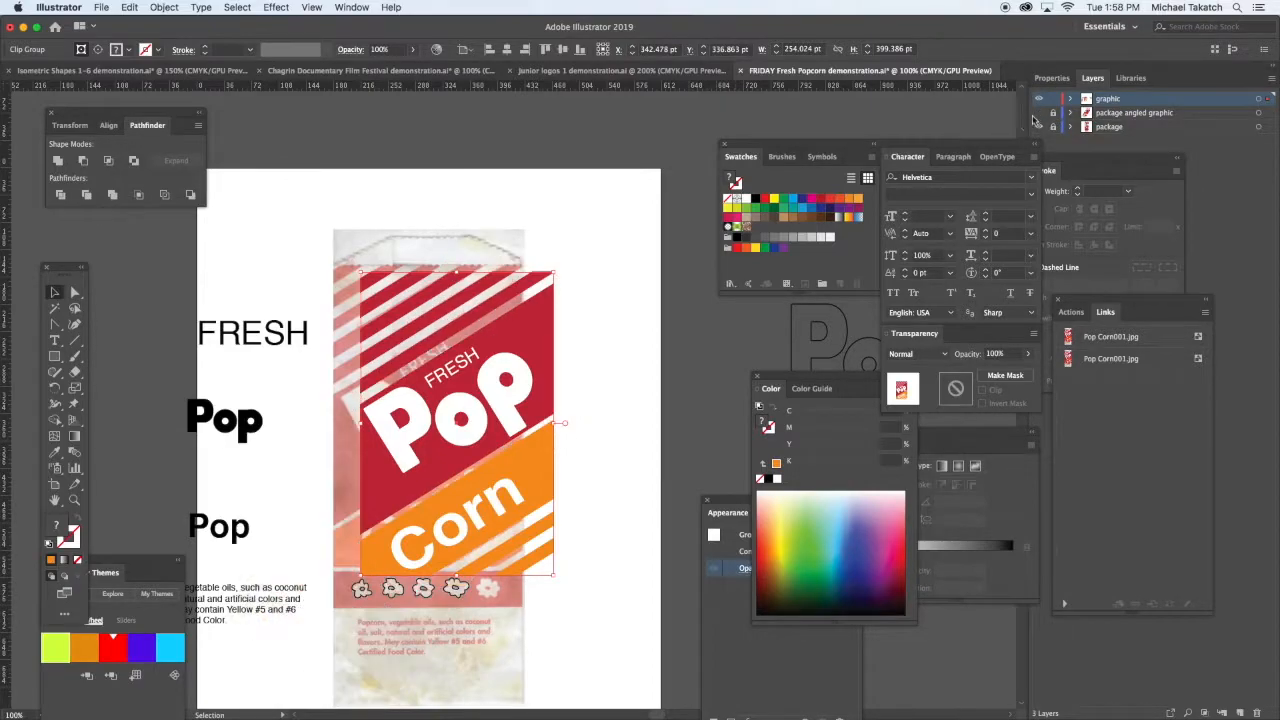
pyautogui.moveTo(548, 327); pyautogui.dragTo(523, 322)
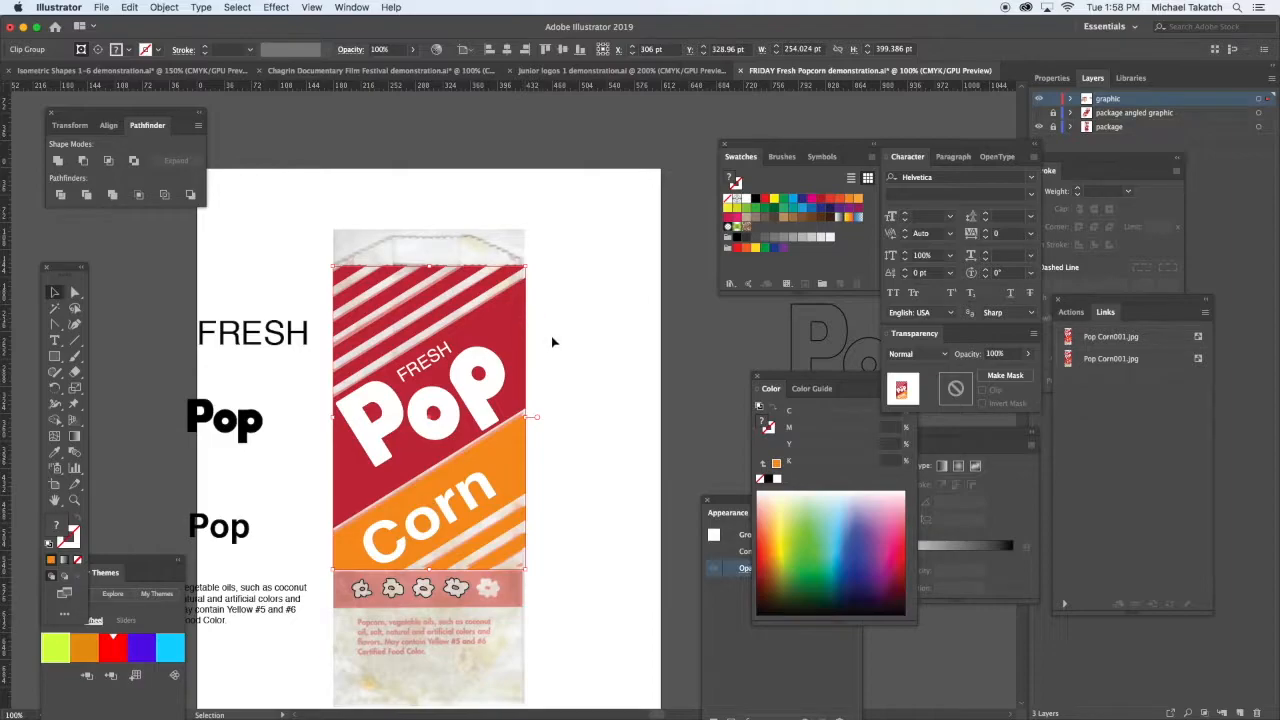
pyautogui.press('Up')
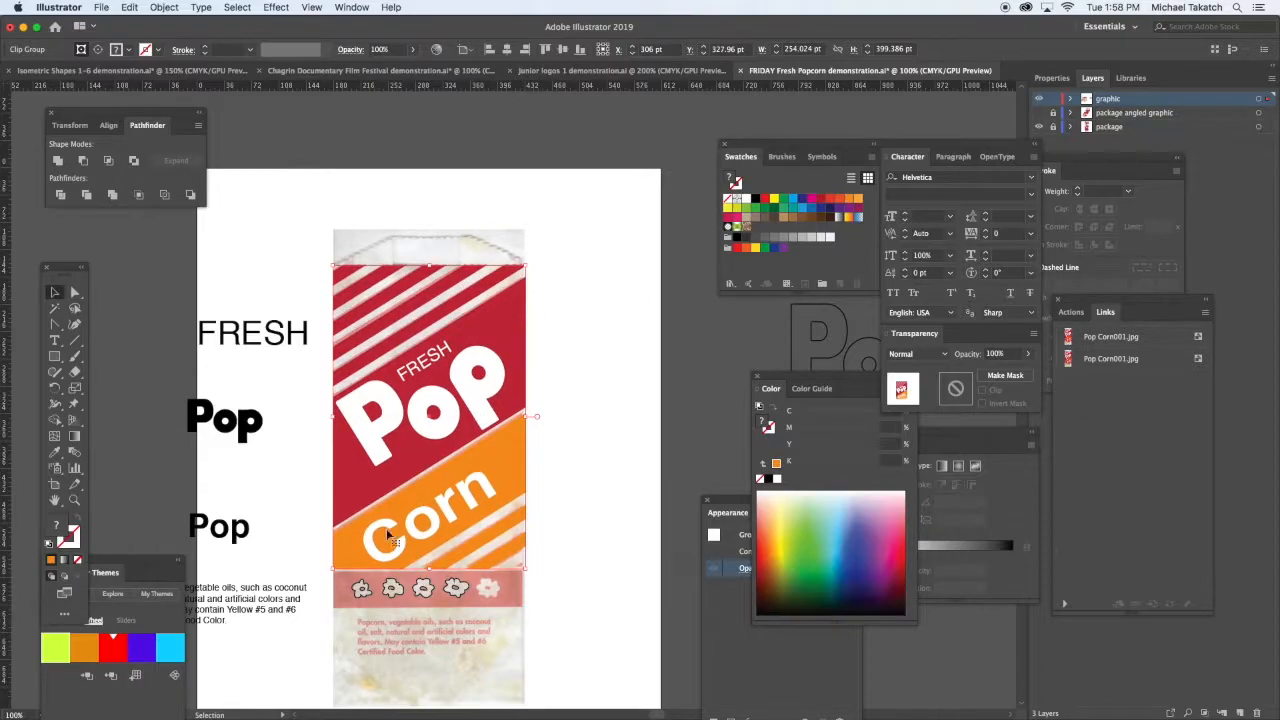
# Place the ingredients text over its reference below the flower band, and color it with the red sampled from the Pop band.
pyautogui.moveTo(276, 604); pyautogui.dragTo(519, 622)
pyautogui.press('super+equal')
pyautogui.press('super+equal')
pyautogui.press('super+equal')
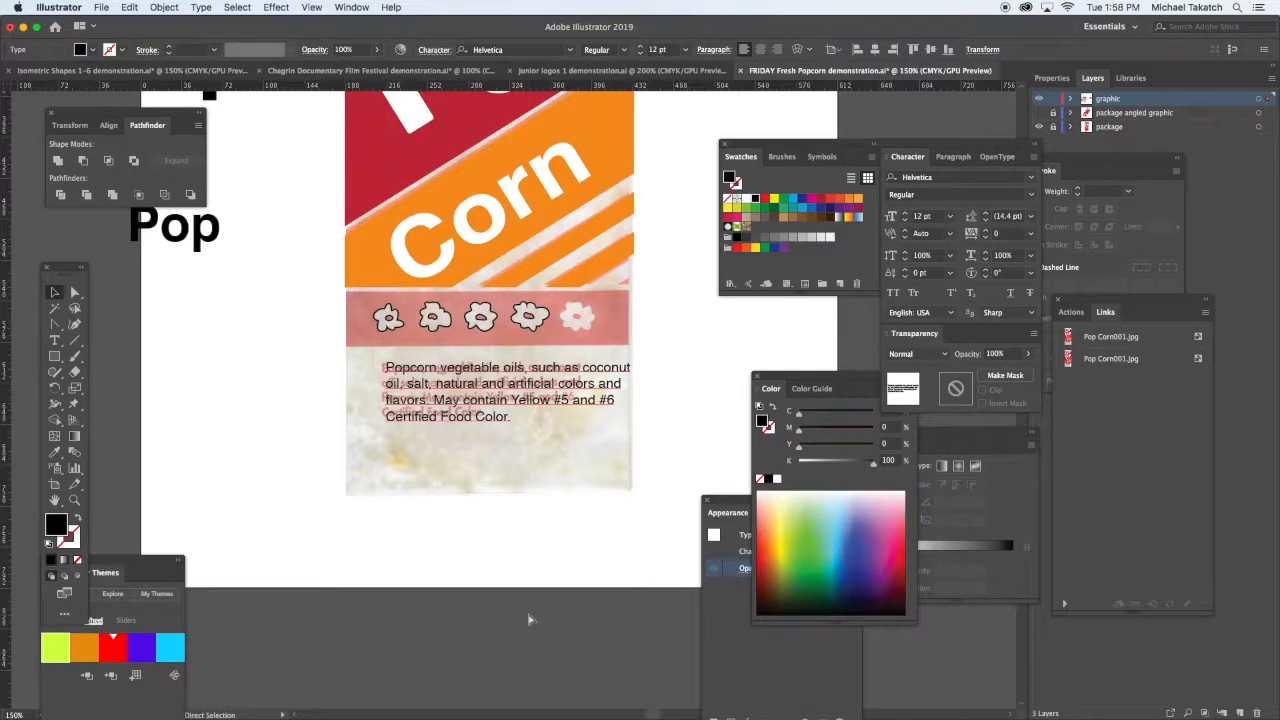
pyautogui.scroll(5, 517, 572)
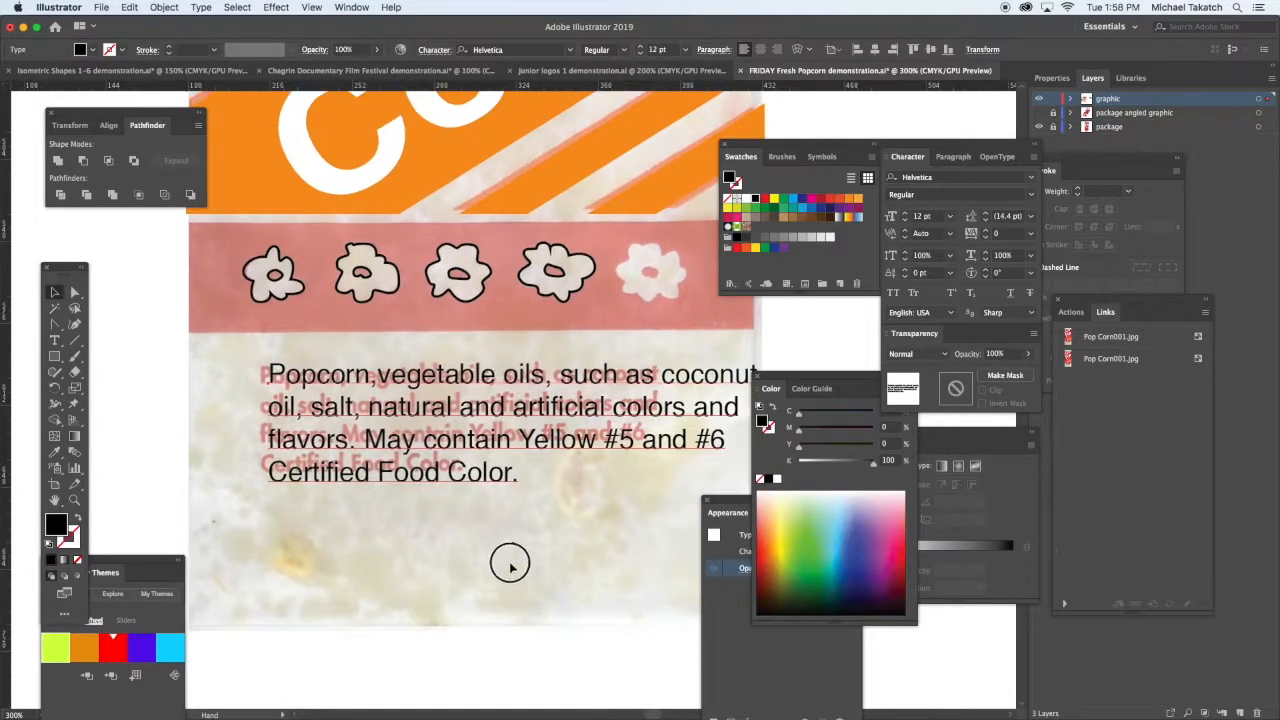
pyautogui.hscroll(-1, 517, 572)
pyautogui.press('i')
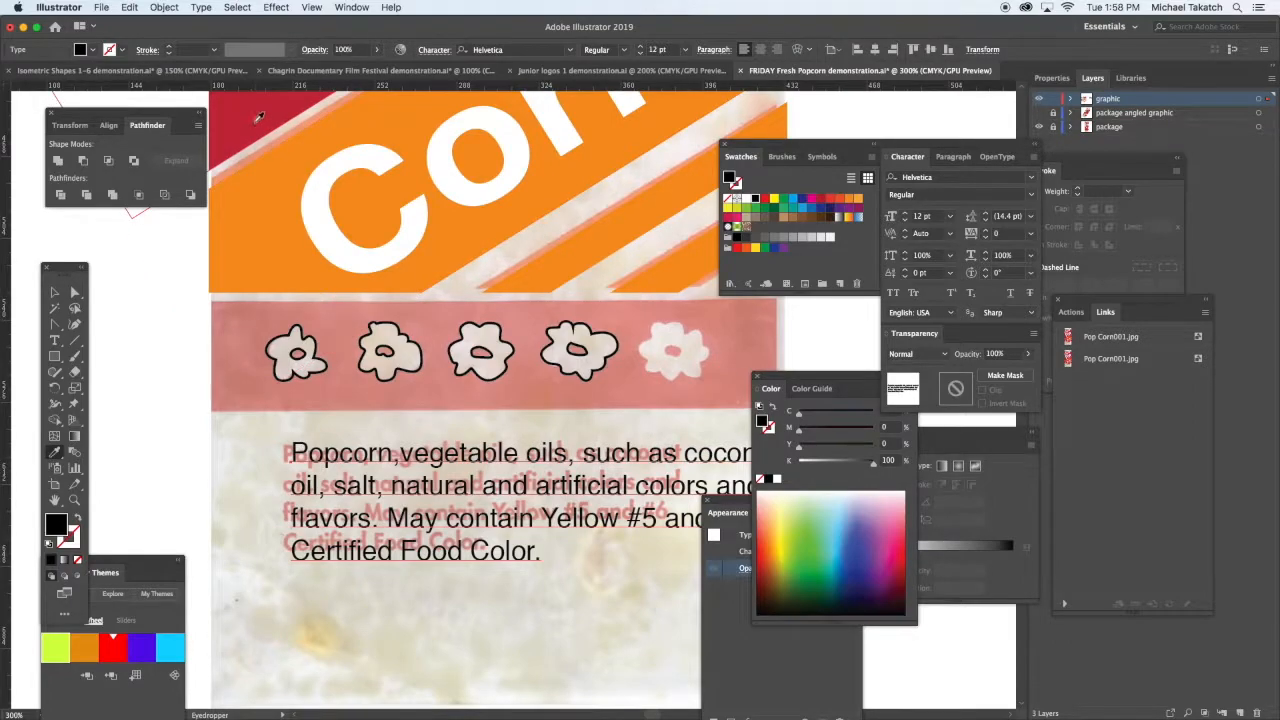
pyautogui.click(252, 122)
pyautogui.click(56, 292)
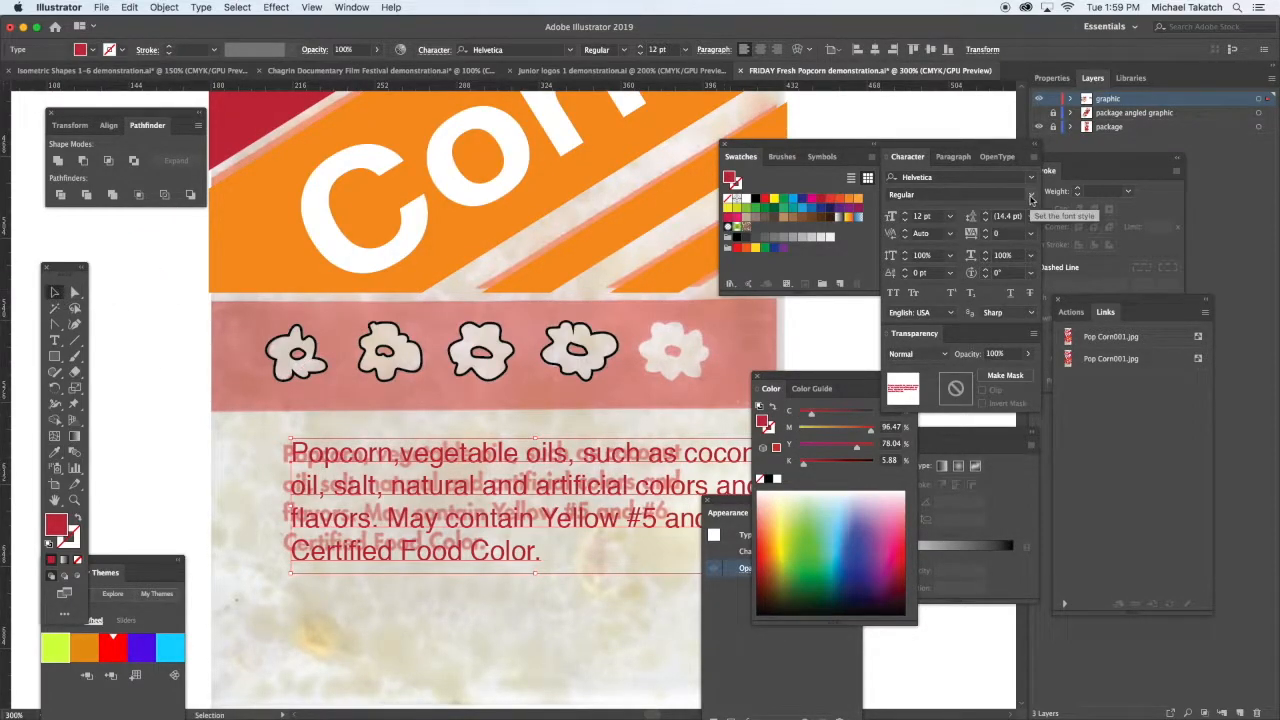
# Set the ingredients text in Helvetica Bold and scale it down to about 11.4 pt with about 82% horizontal scale.
pyautogui.click(1028, 194)
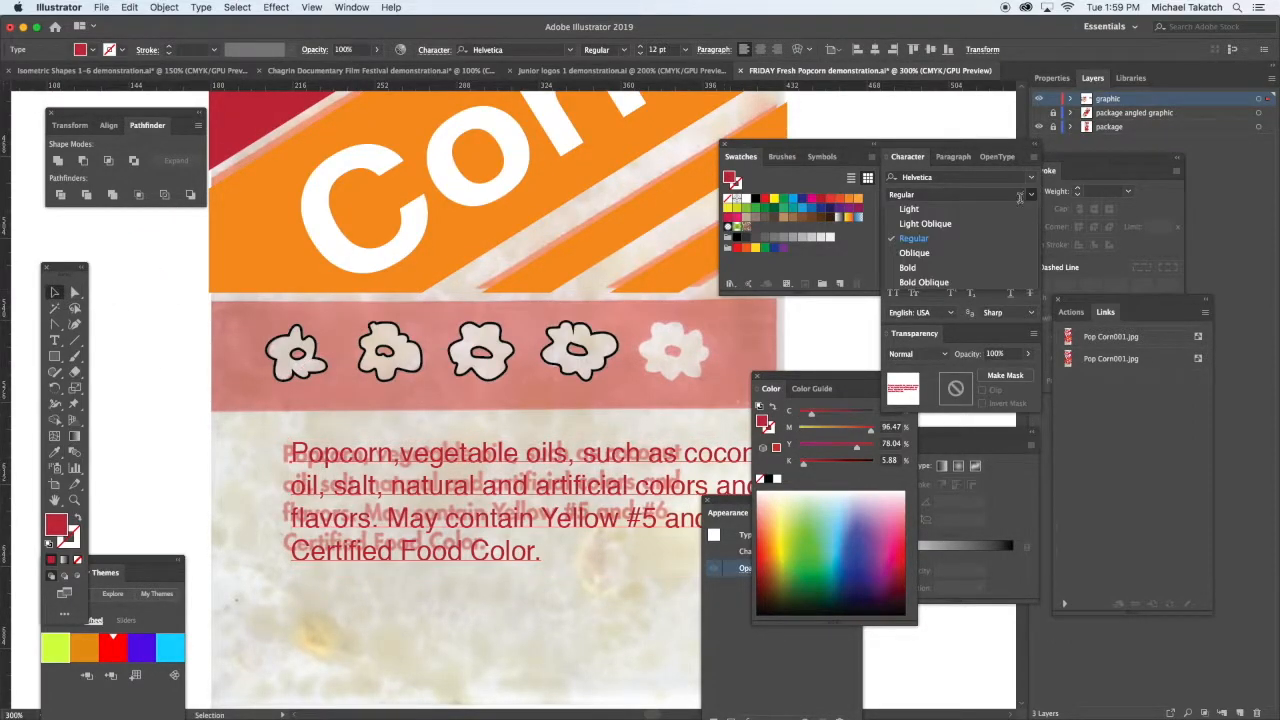
pyautogui.click(910, 268)
pyautogui.press('super+minus')
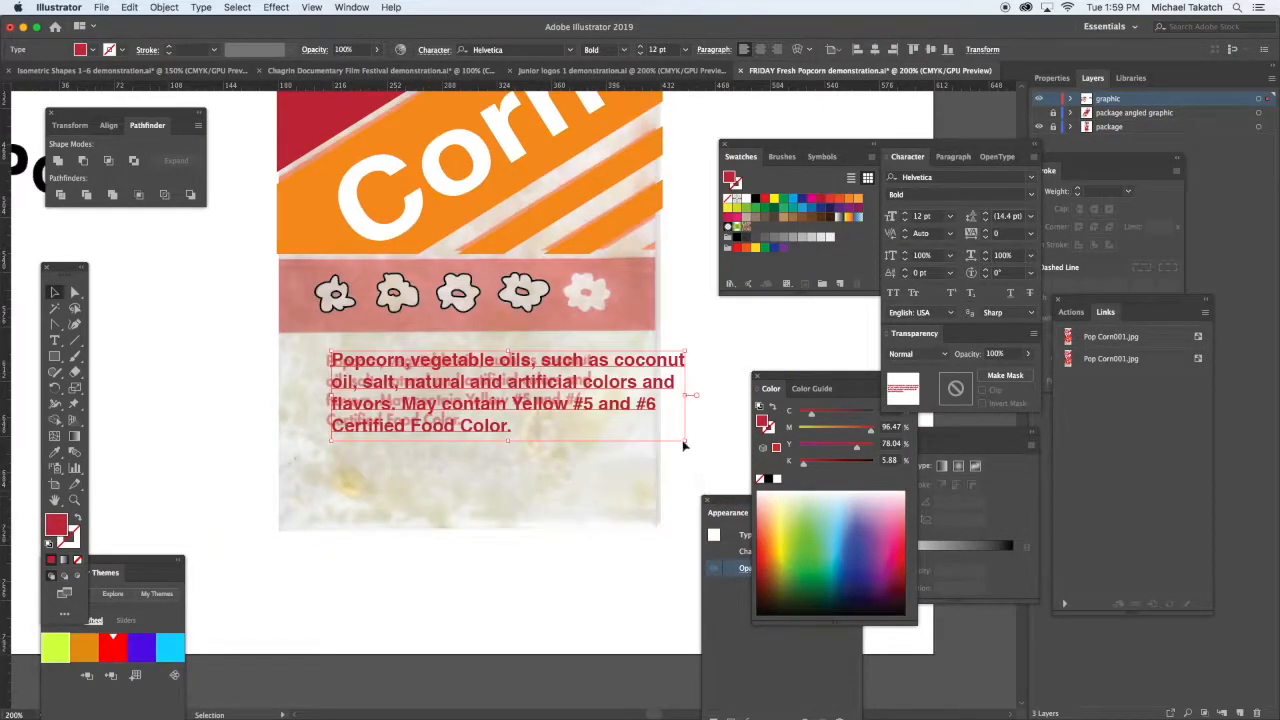
pyautogui.moveTo(686, 440); pyautogui.dragTo(607, 435)
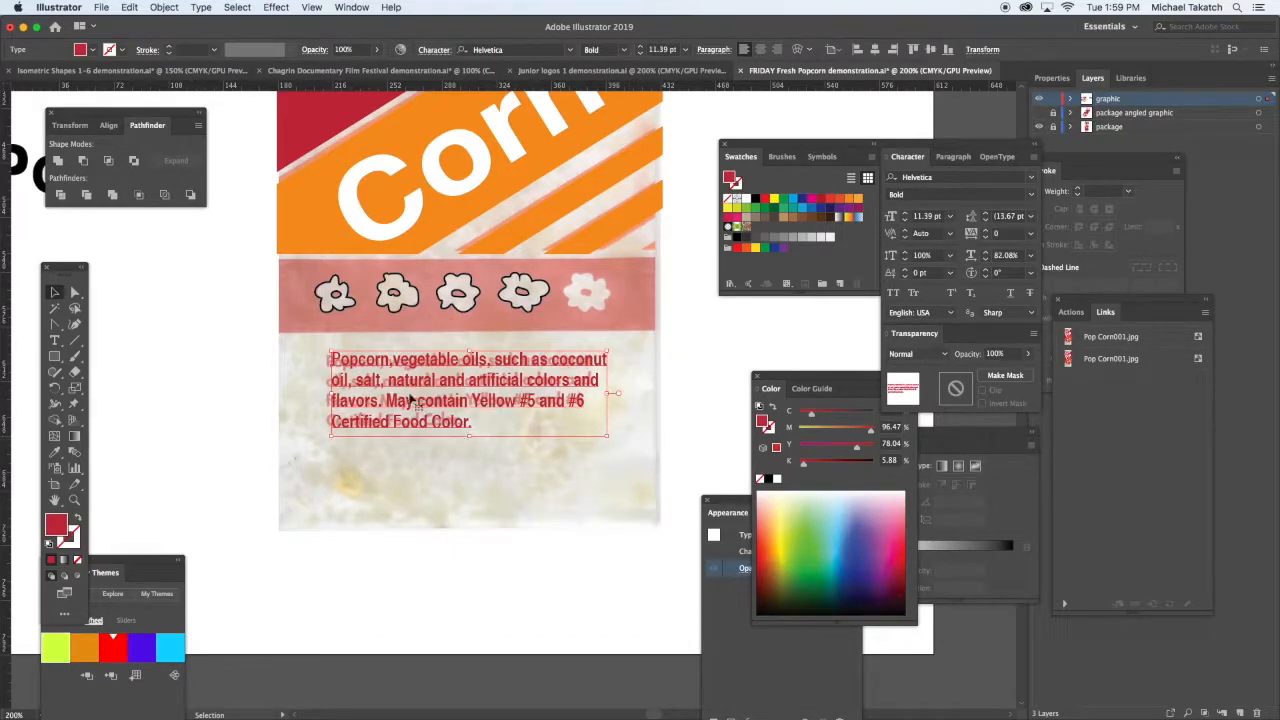
# Trace the outline of the fifth popcorn flower with the Pen tool as a closed curved path with black stroke and no fill.
pyautogui.click(335, 307)
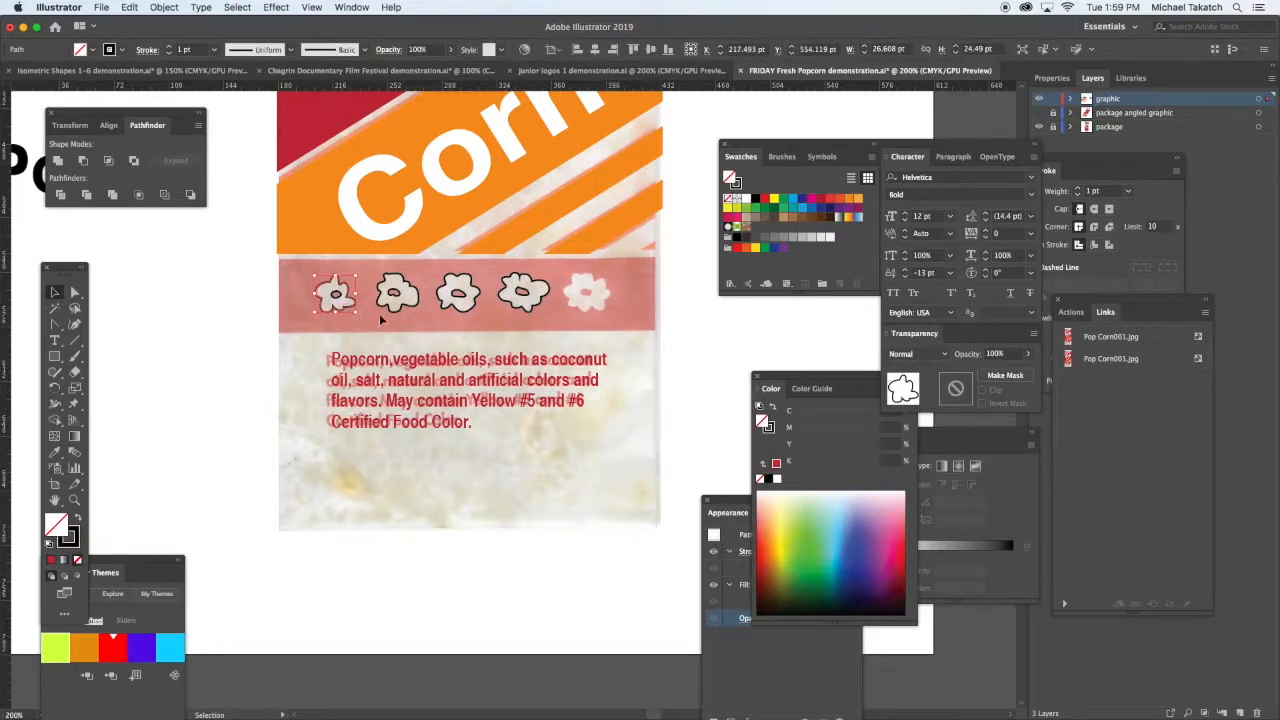
pyautogui.click(603, 307)
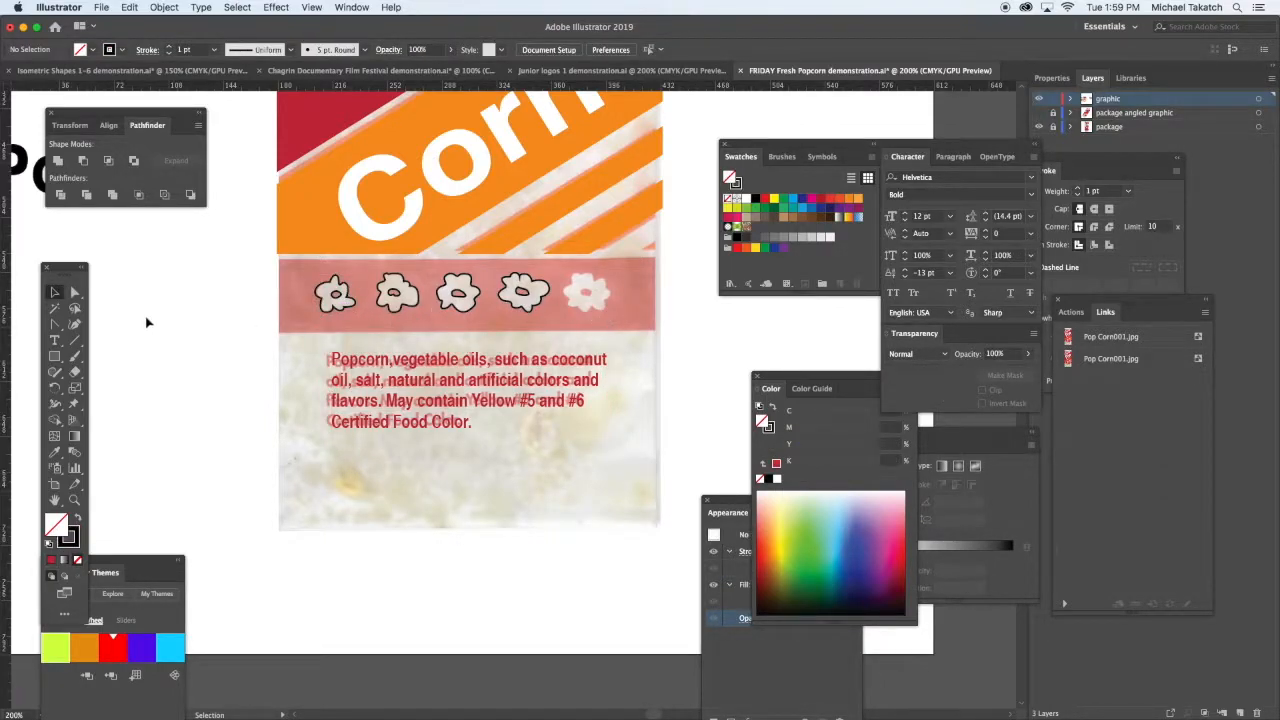
pyautogui.moveTo(57, 324); pyautogui.dragTo(150, 321)
pyautogui.click(572, 285)
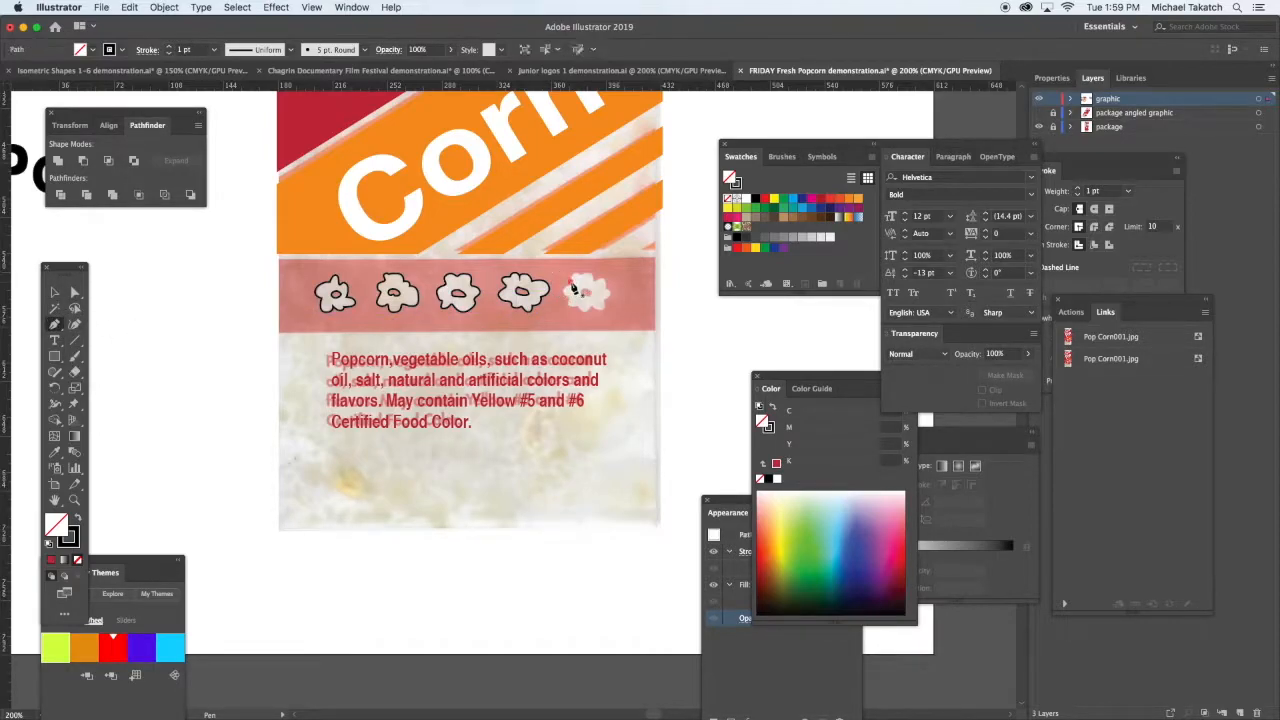
pyautogui.press('super+equal')
pyautogui.press('super+equal')
pyautogui.press('super+equal')
pyautogui.press('super+equal')
pyautogui.press('super+equal')
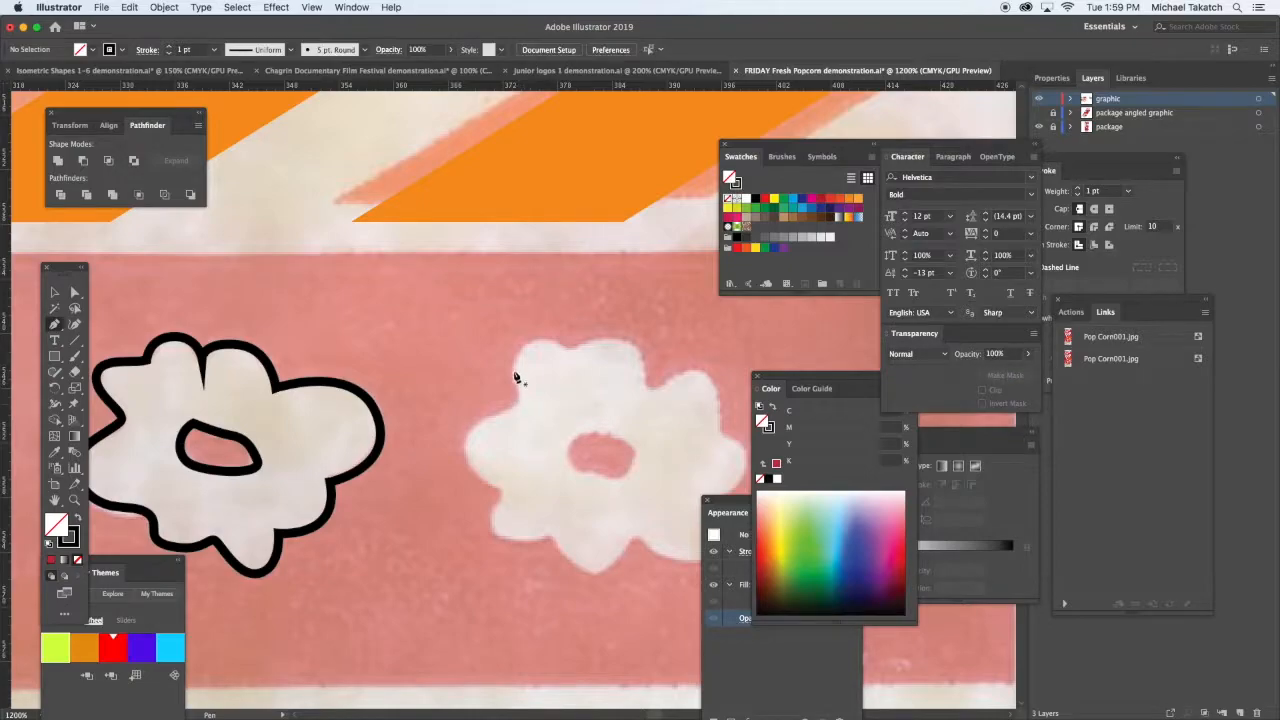
pyautogui.moveTo(516, 354); pyautogui.dragTo(515, 425)
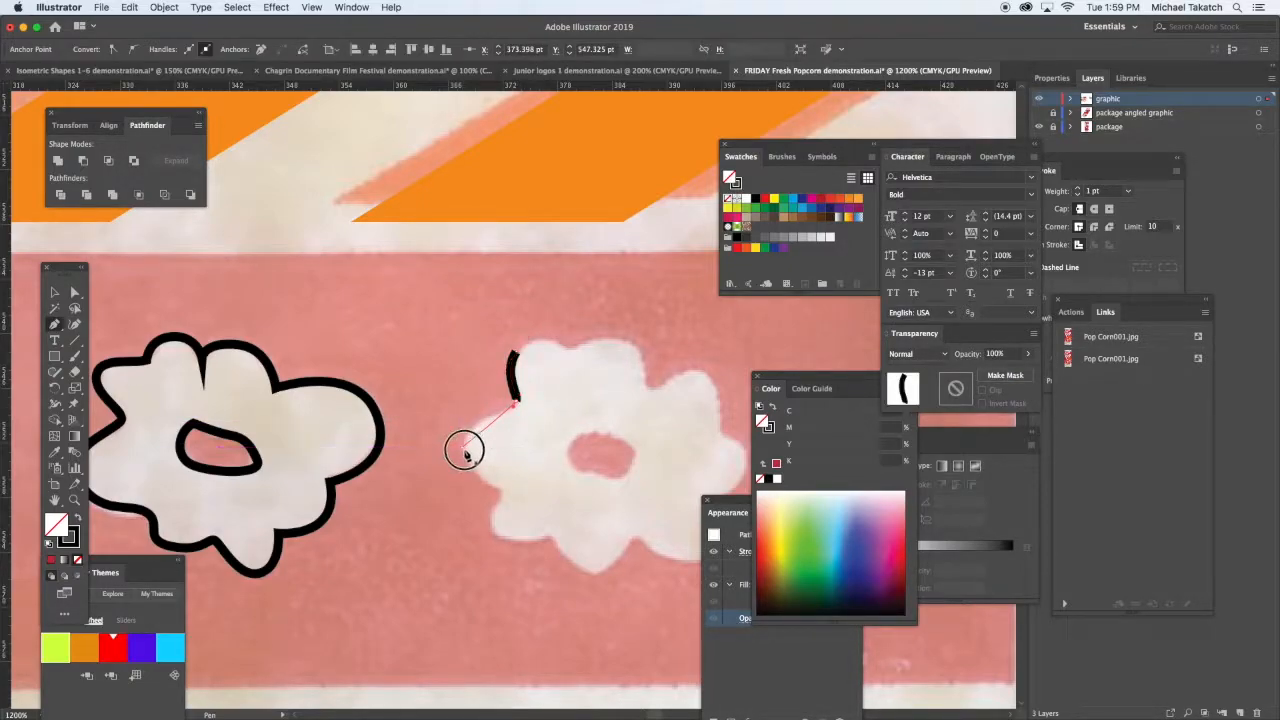
pyautogui.moveTo(470, 477); pyautogui.dragTo(651, 540)
pyautogui.moveTo(683, 490); pyautogui.dragTo(516, 548)
pyautogui.moveTo(598, 599); pyautogui.dragTo(527, 427)
pyautogui.moveTo(514, 382); pyautogui.dragTo(403, 384)
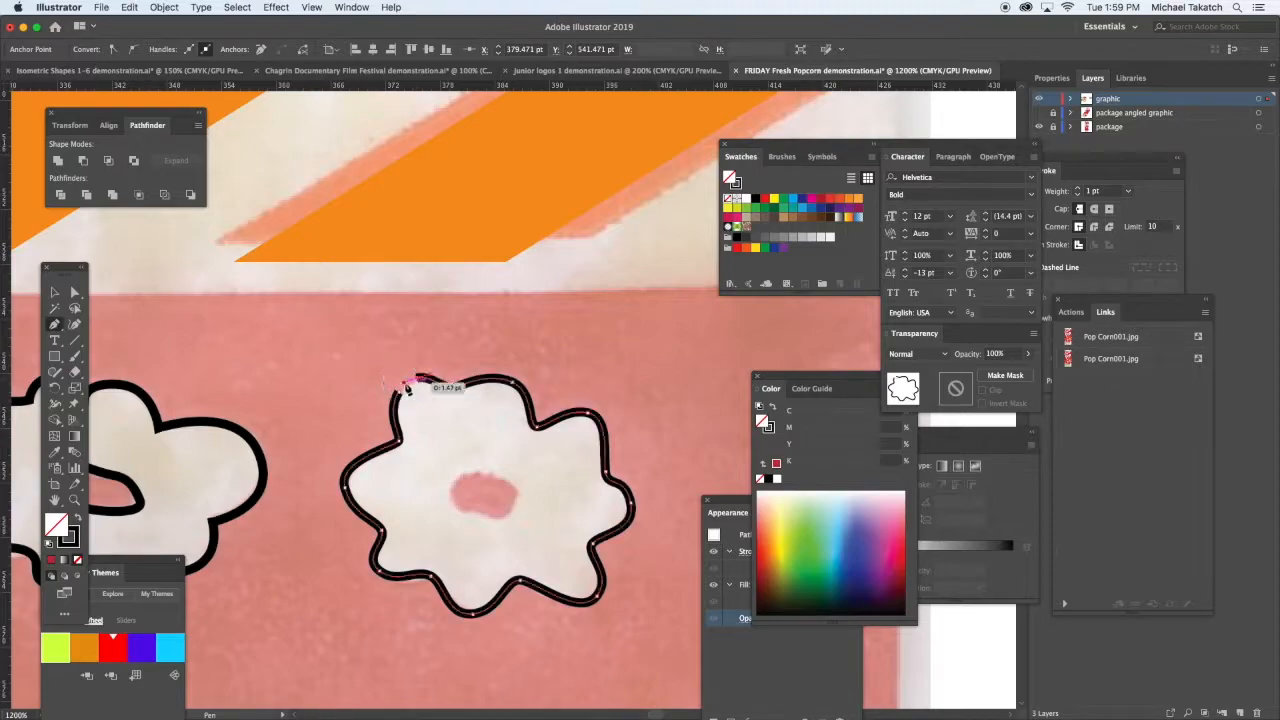
pyautogui.click(399, 391)
# Trace the small center hole of the fifth flower and subtract it from the outline with Minus Front.
pyautogui.moveTo(456, 488); pyautogui.dragTo(457, 517)
pyautogui.moveTo(483, 516); pyautogui.dragTo(454, 513)
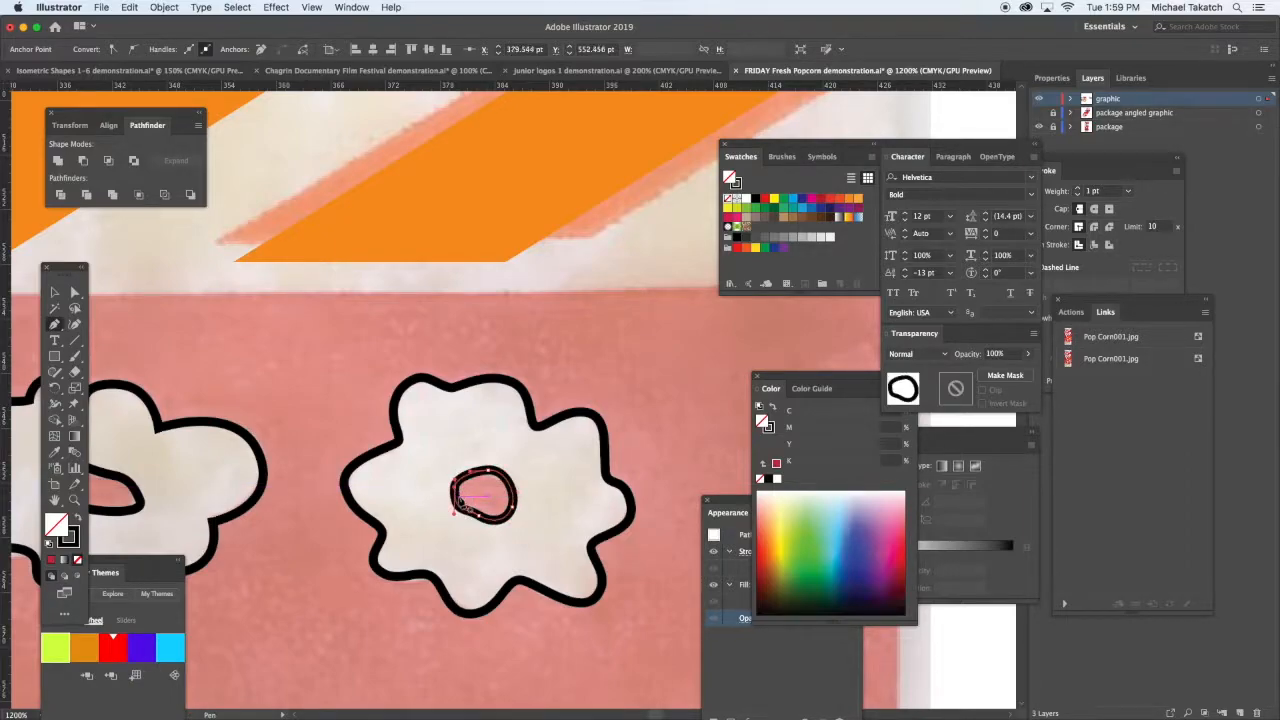
pyautogui.press('v')
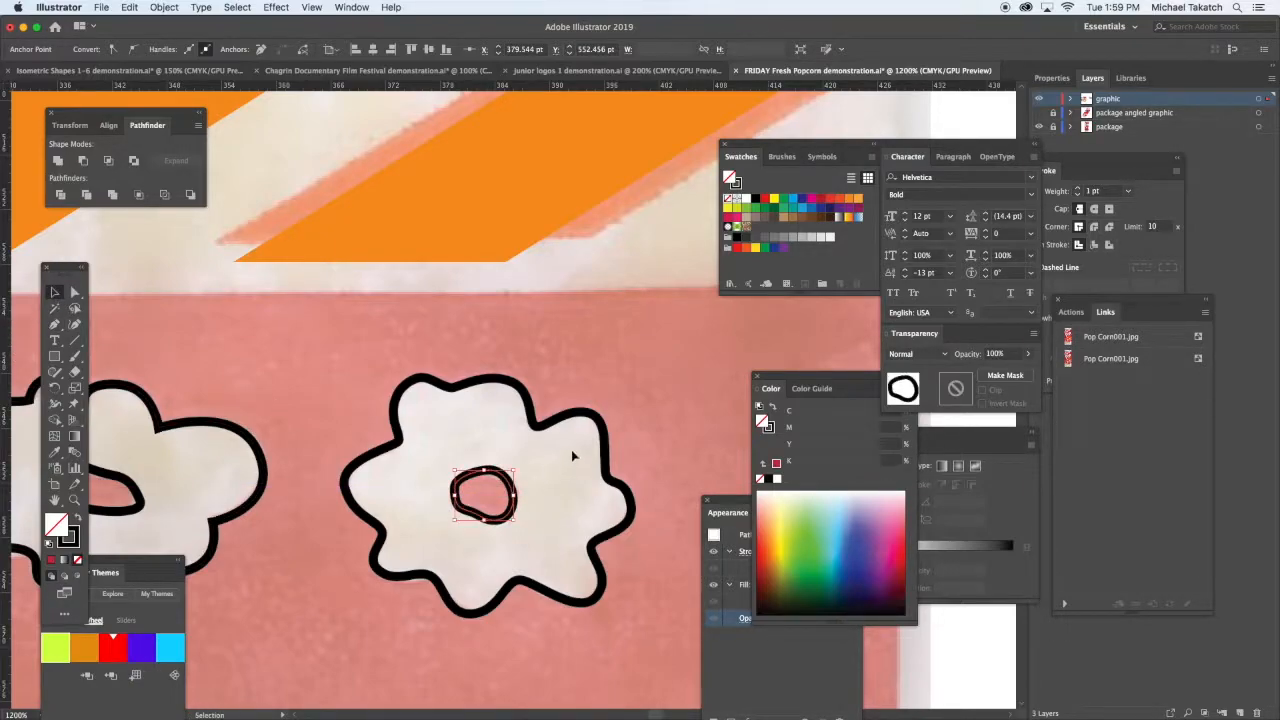
pyautogui.moveTo(560, 535); pyautogui.dragTo(262, 347)
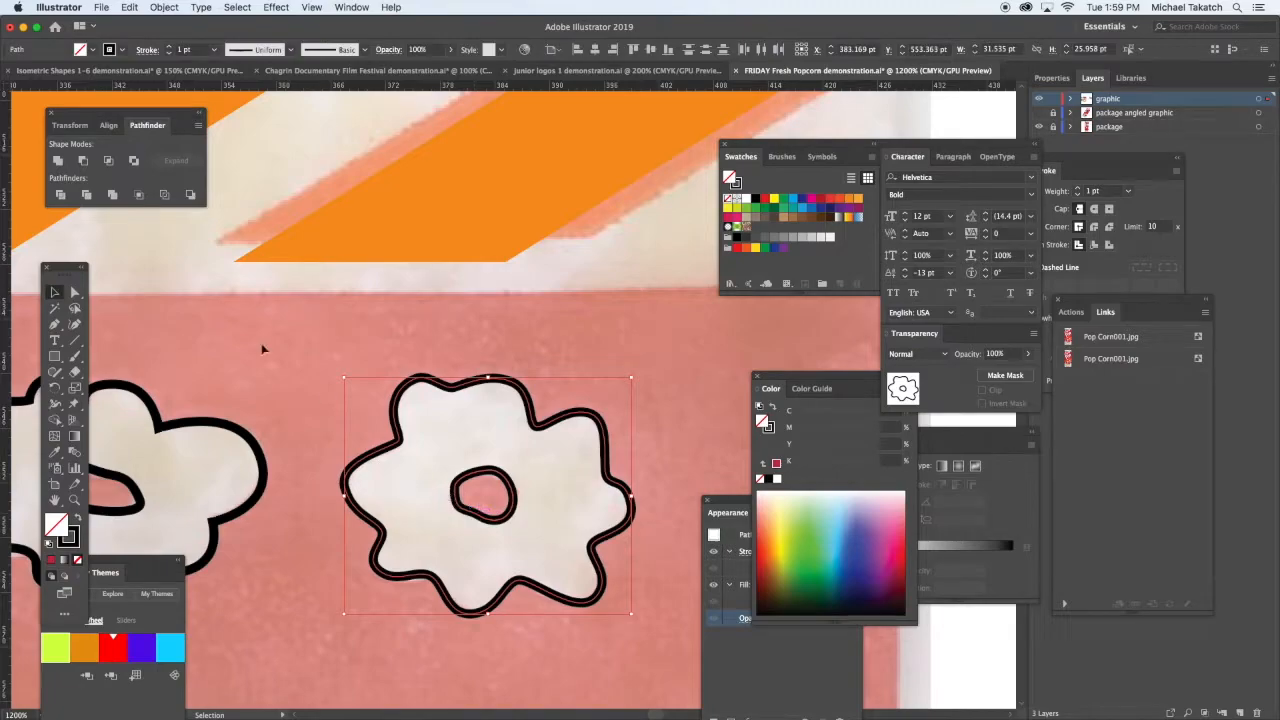
pyautogui.click(83, 161)
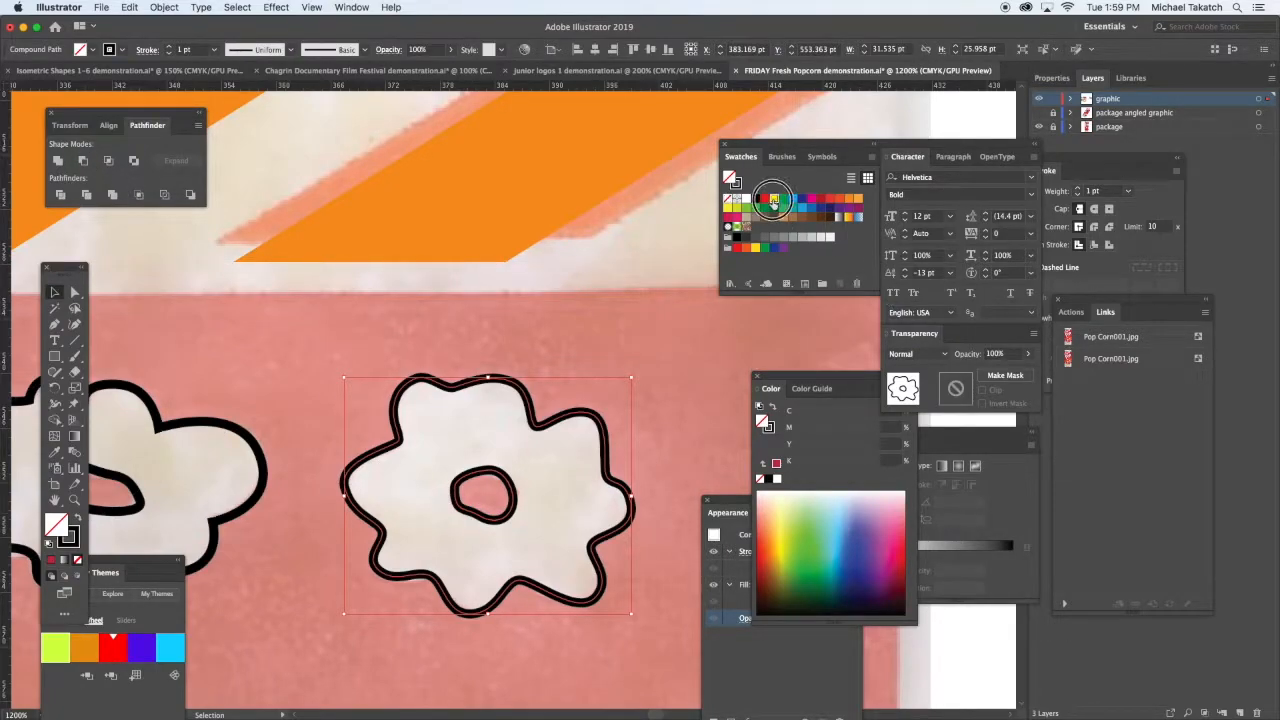
pyautogui.click(656, 399)
# Try moving the fifth flower off its reference to check that outline and hole form one shape.
pyautogui.press('super+minus')
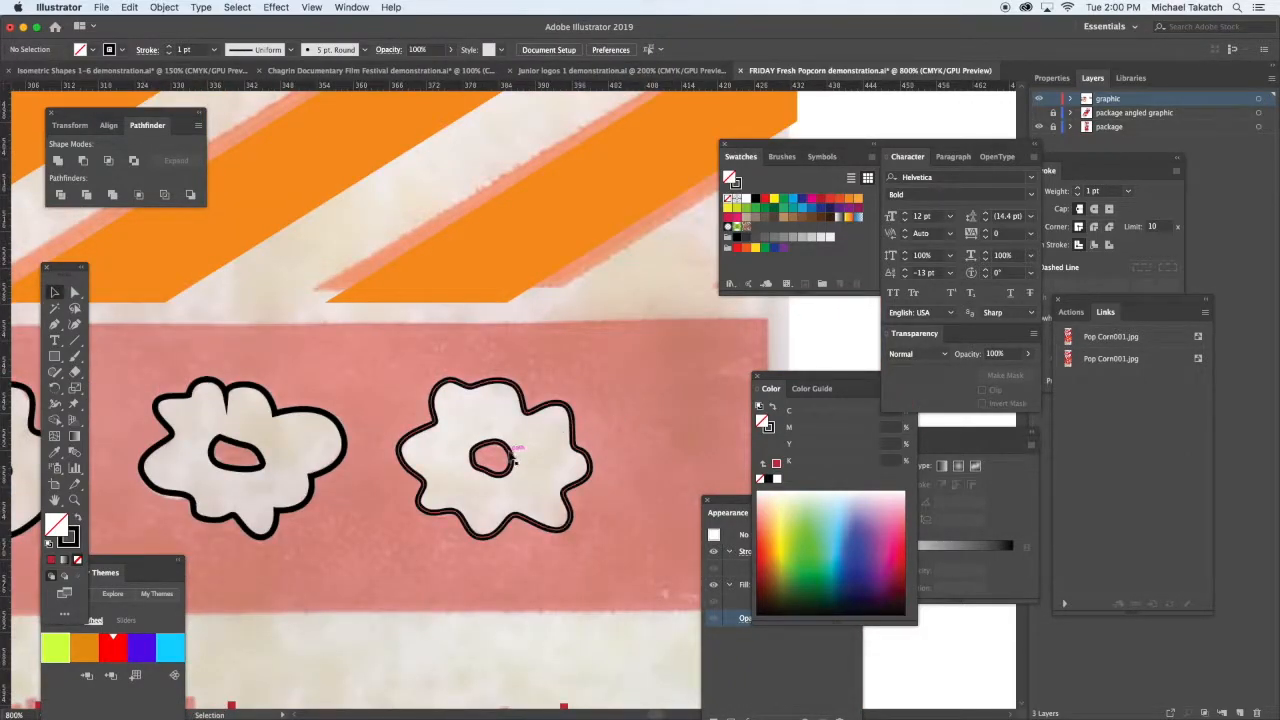
pyautogui.click(578, 423)
pyautogui.moveTo(578, 423); pyautogui.dragTo(618, 405)
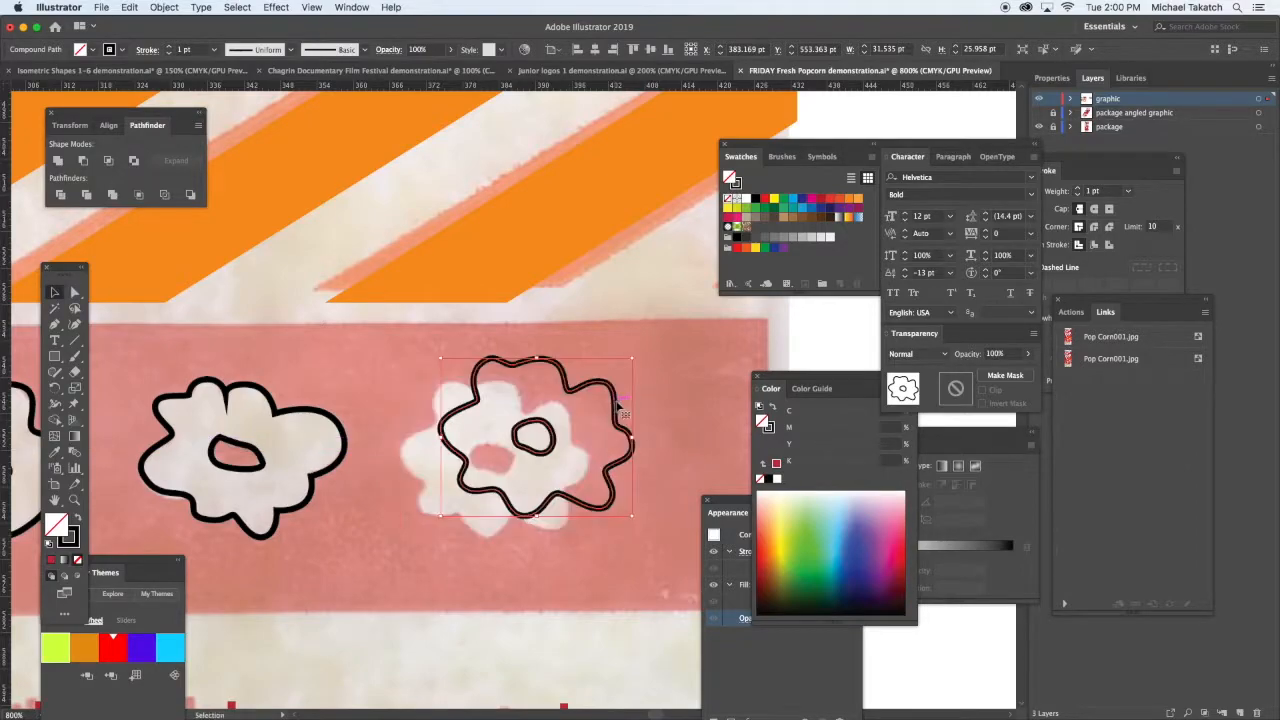
pyautogui.moveTo(735, 424); pyautogui.dragTo(693, 447)
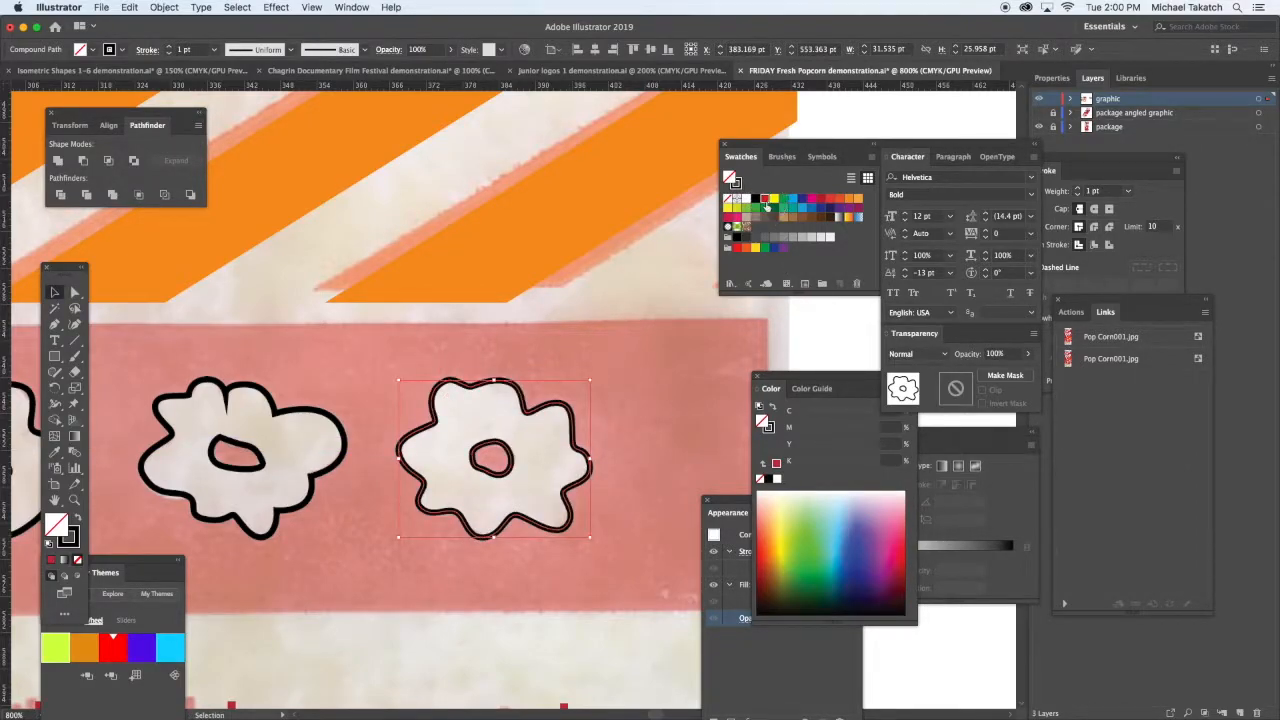
# Fill the fifth flower's compound shape with white.
pyautogui.click(764, 200)
pyautogui.click(746, 199)
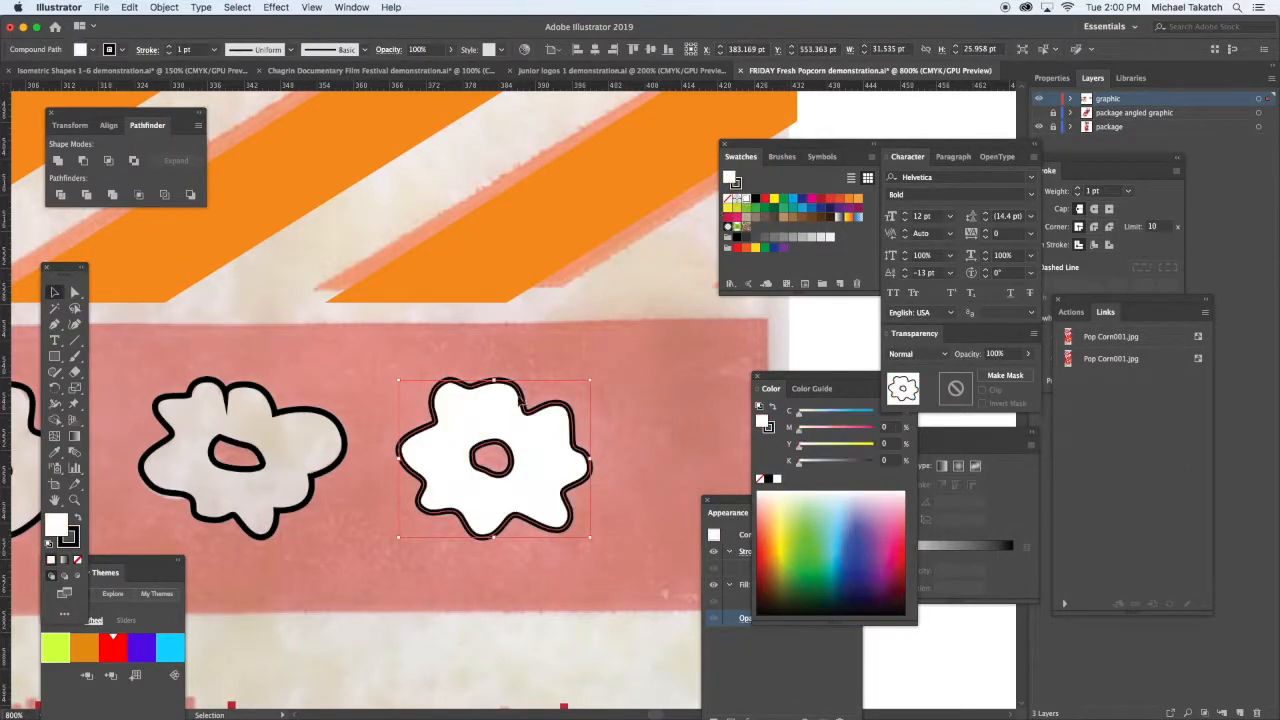
# Fill the first four flowers and their center holes with yellow and try subtracting all the holes at once with Minus Front.
pyautogui.moveTo(381, 472); pyautogui.dragTo(672, 453)
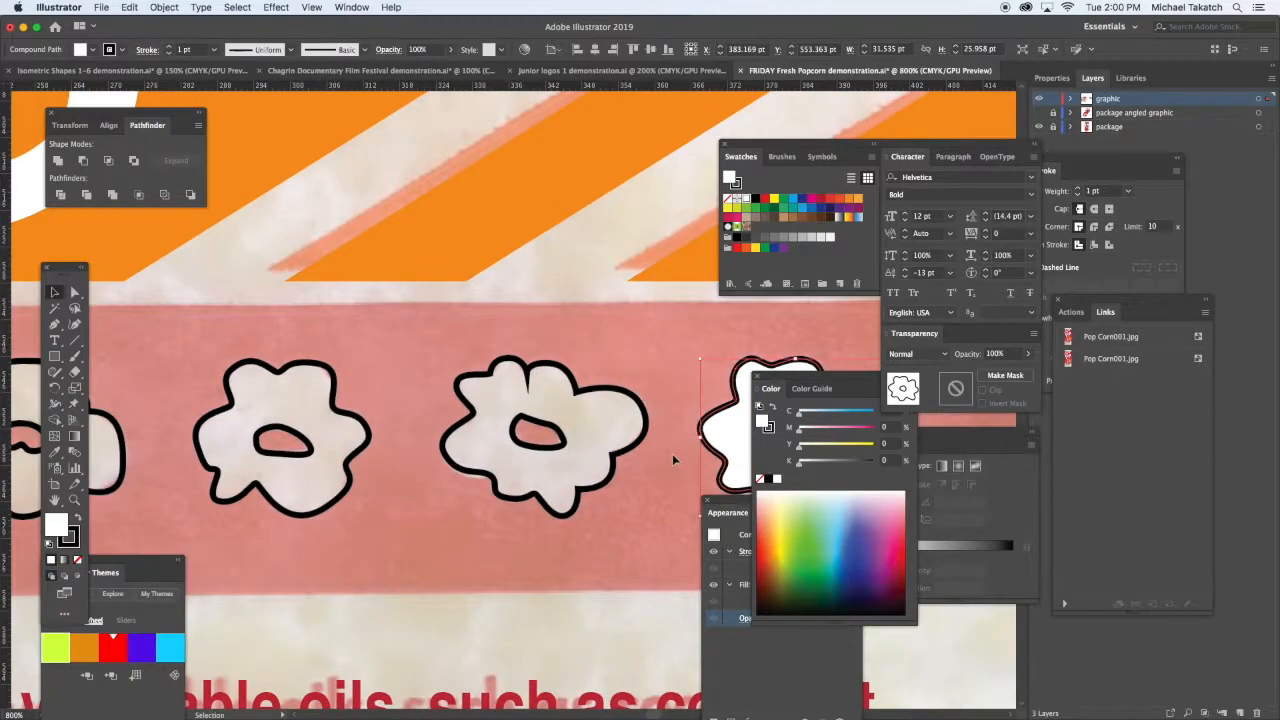
pyautogui.press('super+minus')
pyautogui.press('super+minus')
pyautogui.moveTo(214, 412); pyautogui.dragTo(402, 408)
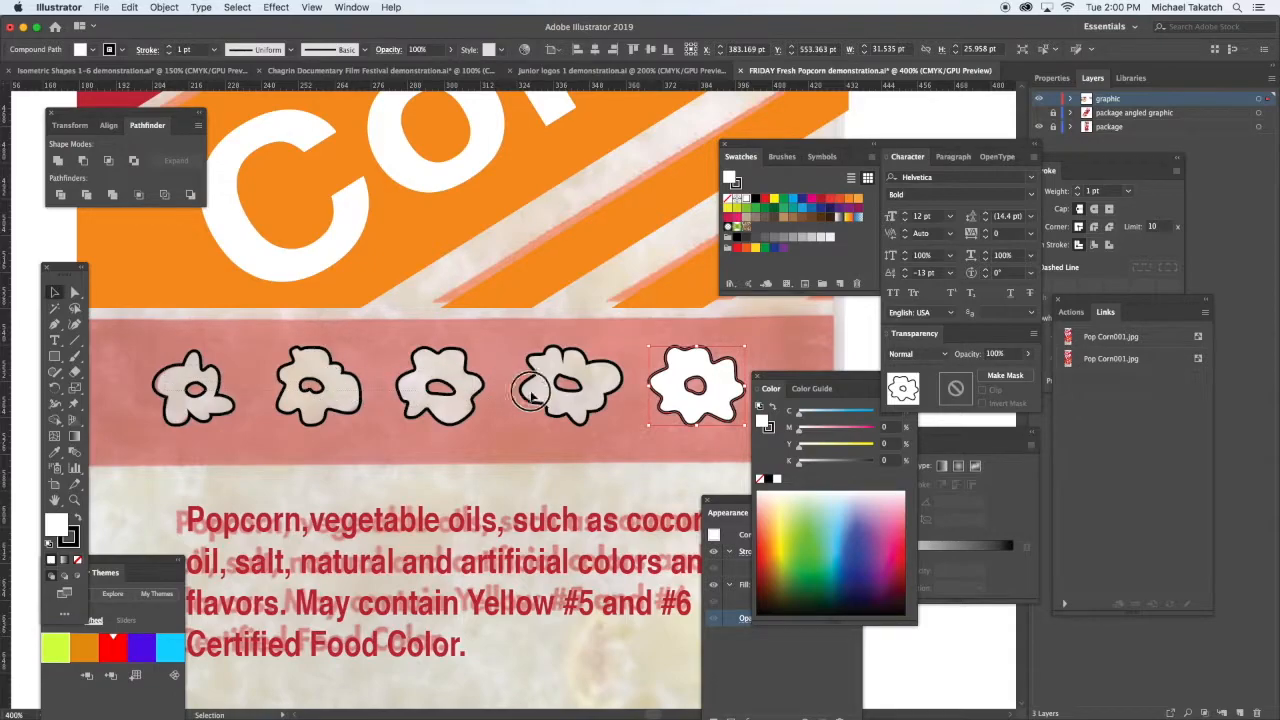
pyautogui.click(580, 412)
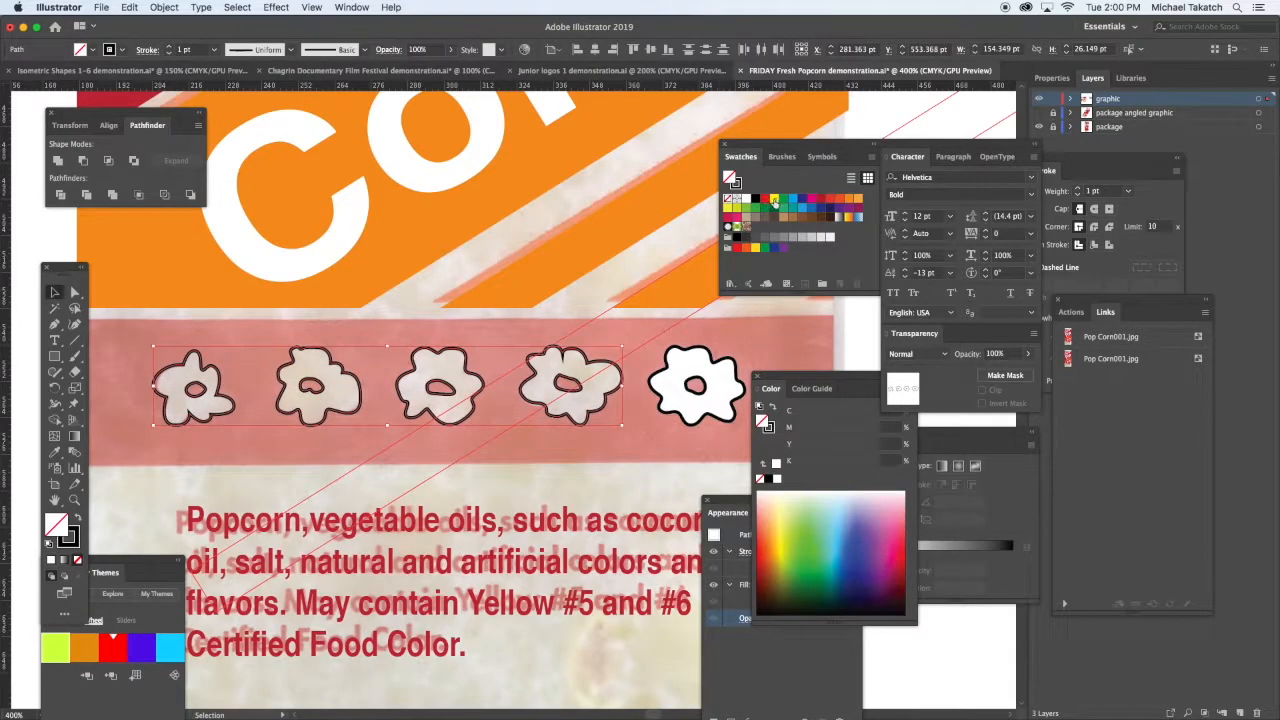
pyautogui.click(774, 199)
pyautogui.click(83, 161)
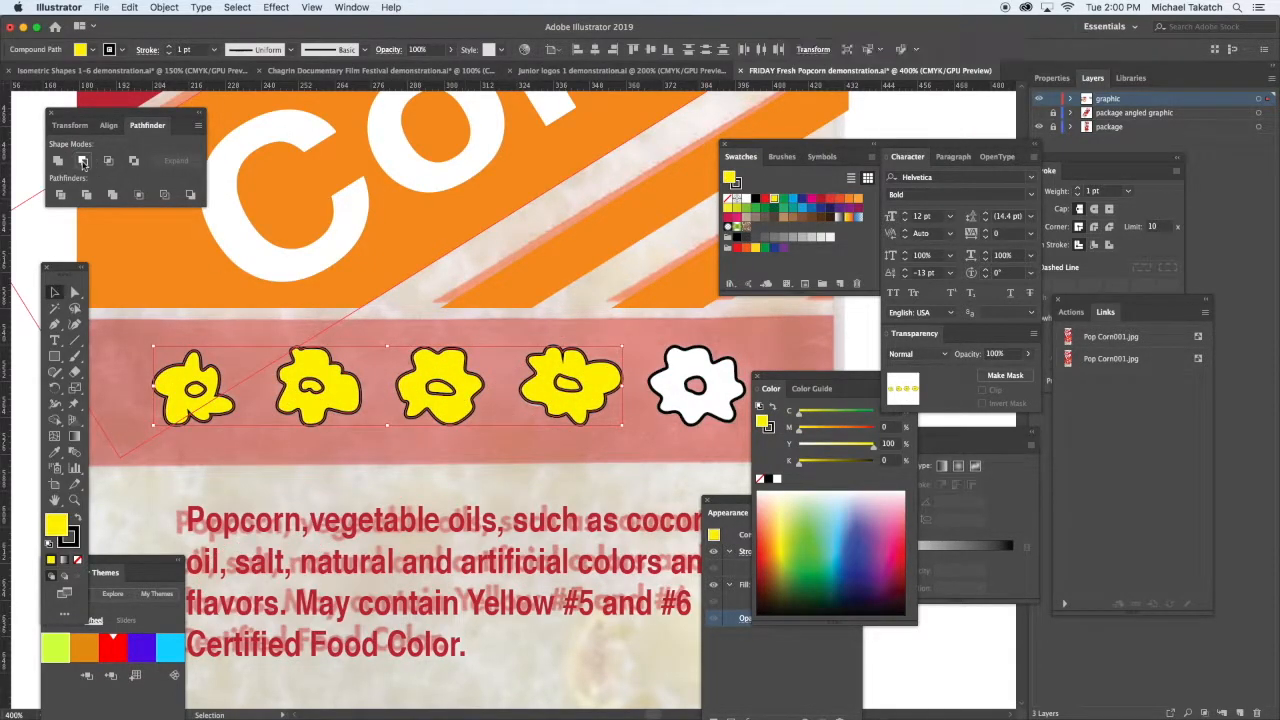
pyautogui.press('super+z')
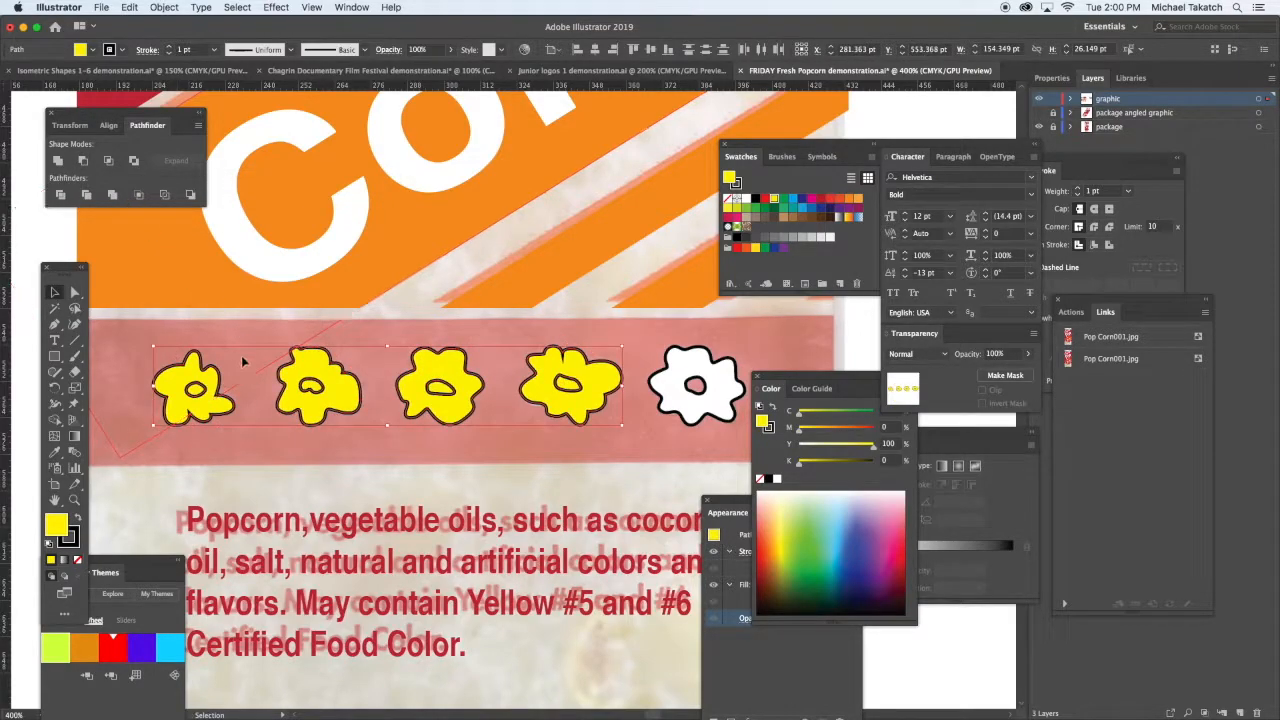
# Subtract the center hole from each of the first four flowers, one flower at a time, using Minus Front.
pyautogui.moveTo(142, 345); pyautogui.dragTo(236, 428)
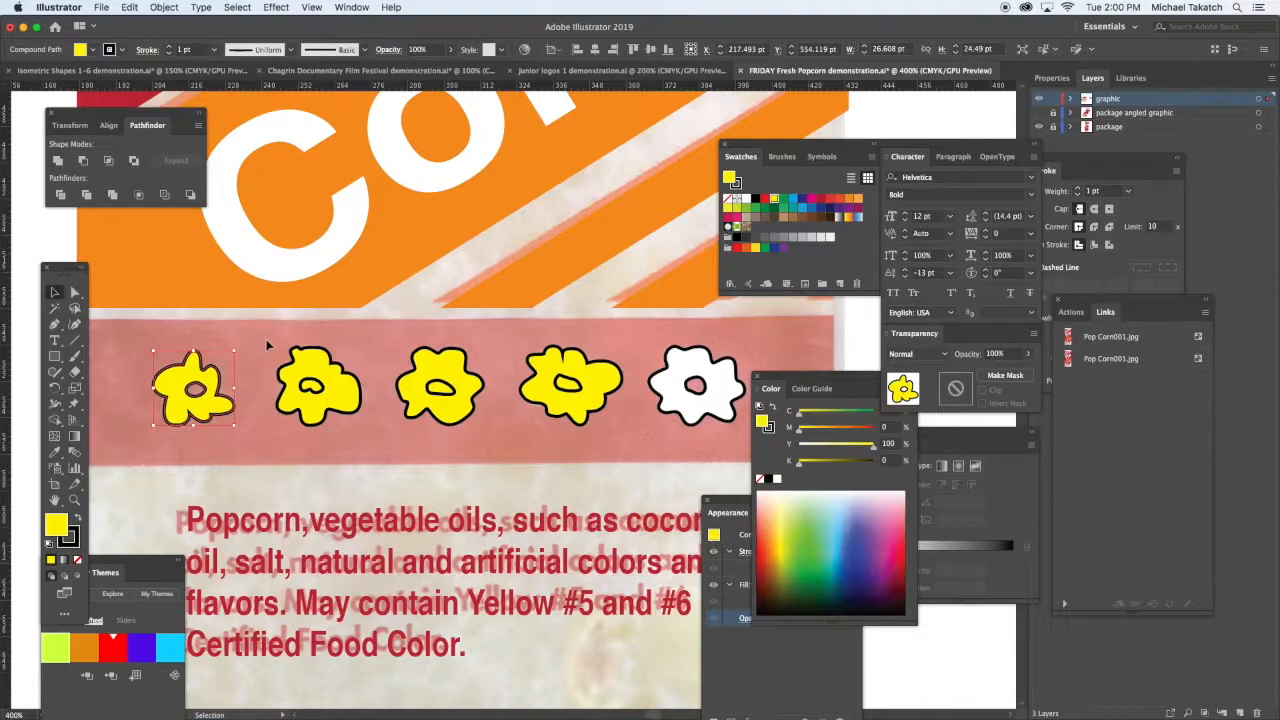
pyautogui.click(329, 420)
pyautogui.click(83, 160)
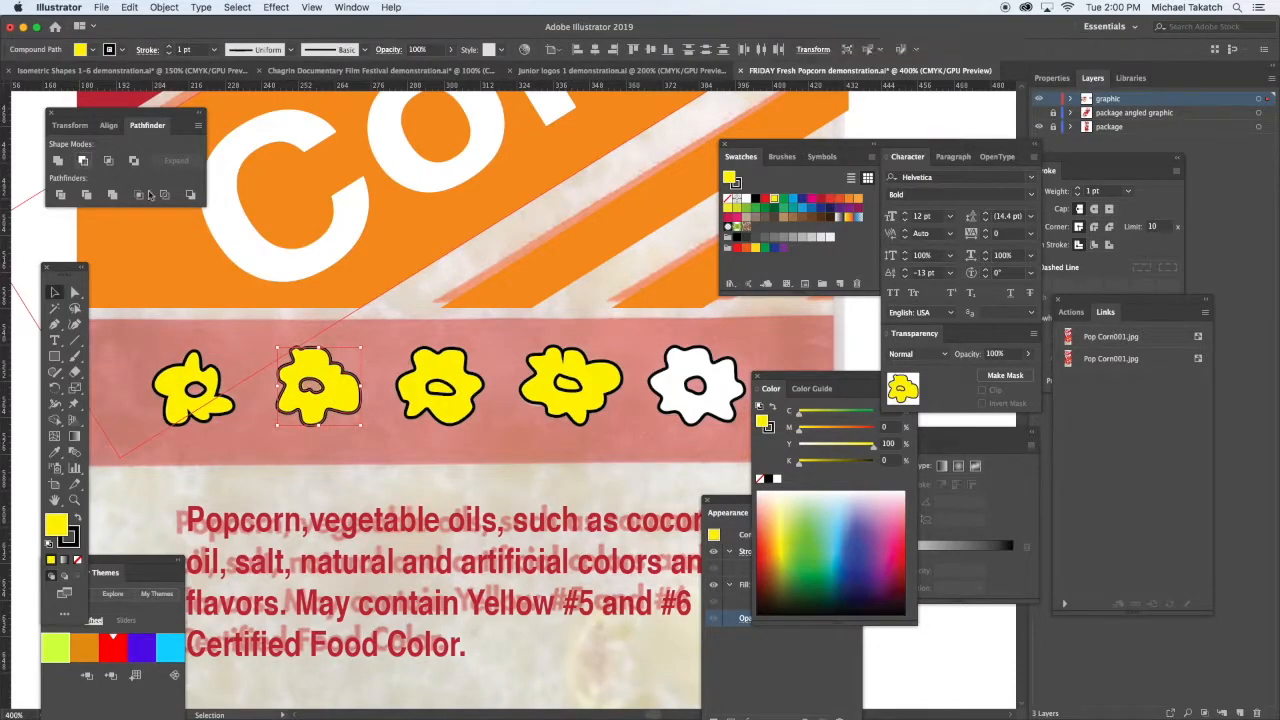
pyautogui.click(432, 388)
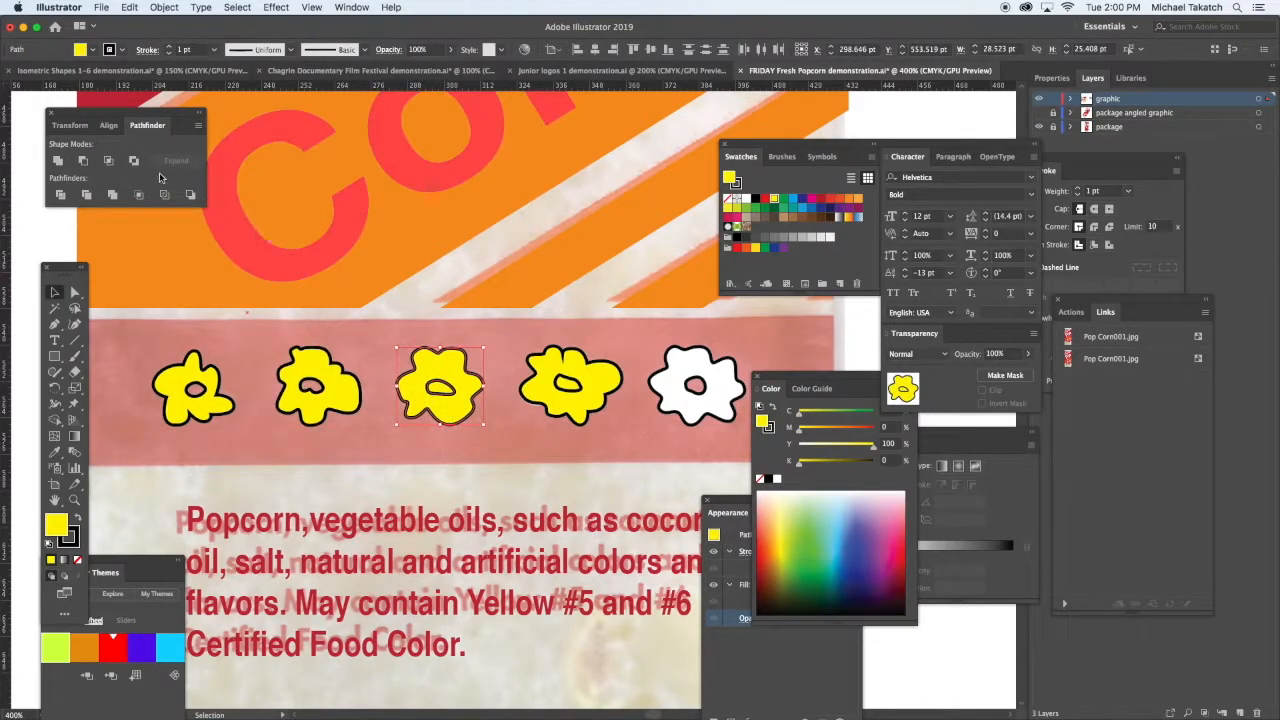
pyautogui.click(85, 162)
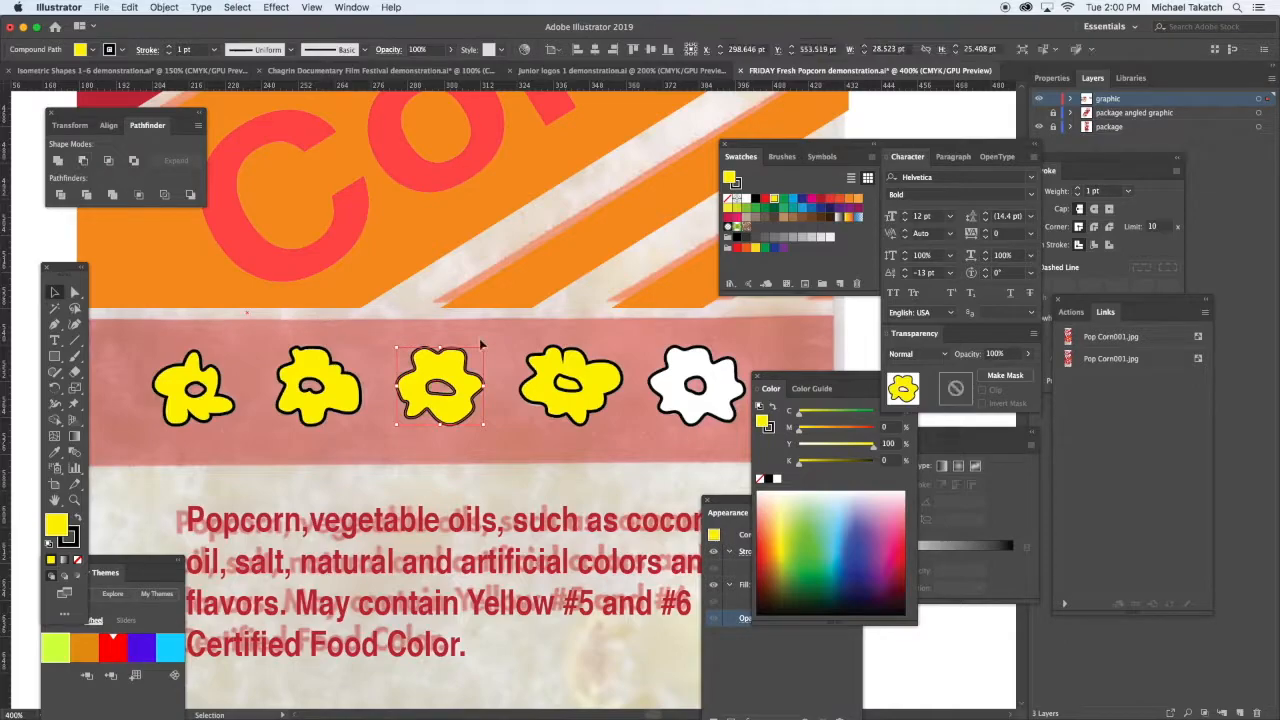
pyautogui.click(598, 405)
pyautogui.click(85, 162)
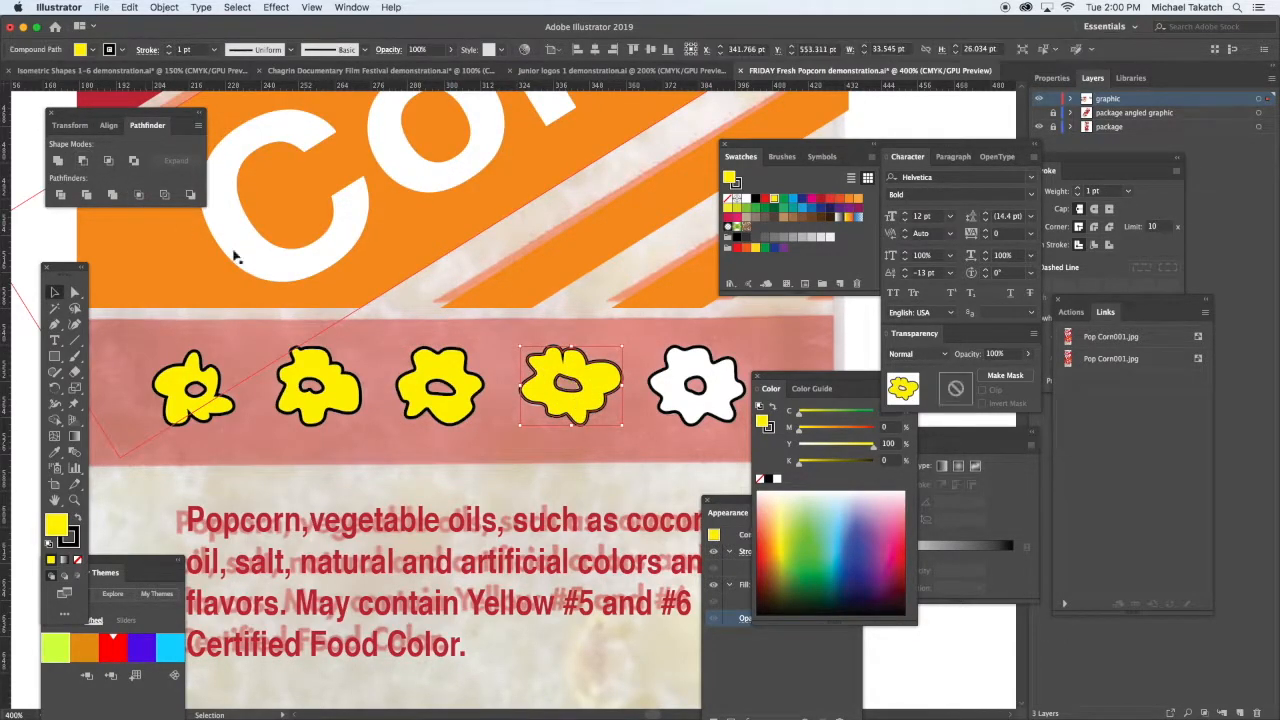
# Fill the compound shapes of the first four popcorn flowers with white.
pyautogui.keyDown('shift'); pyautogui.click(420, 370); pyautogui.keyUp('shift')
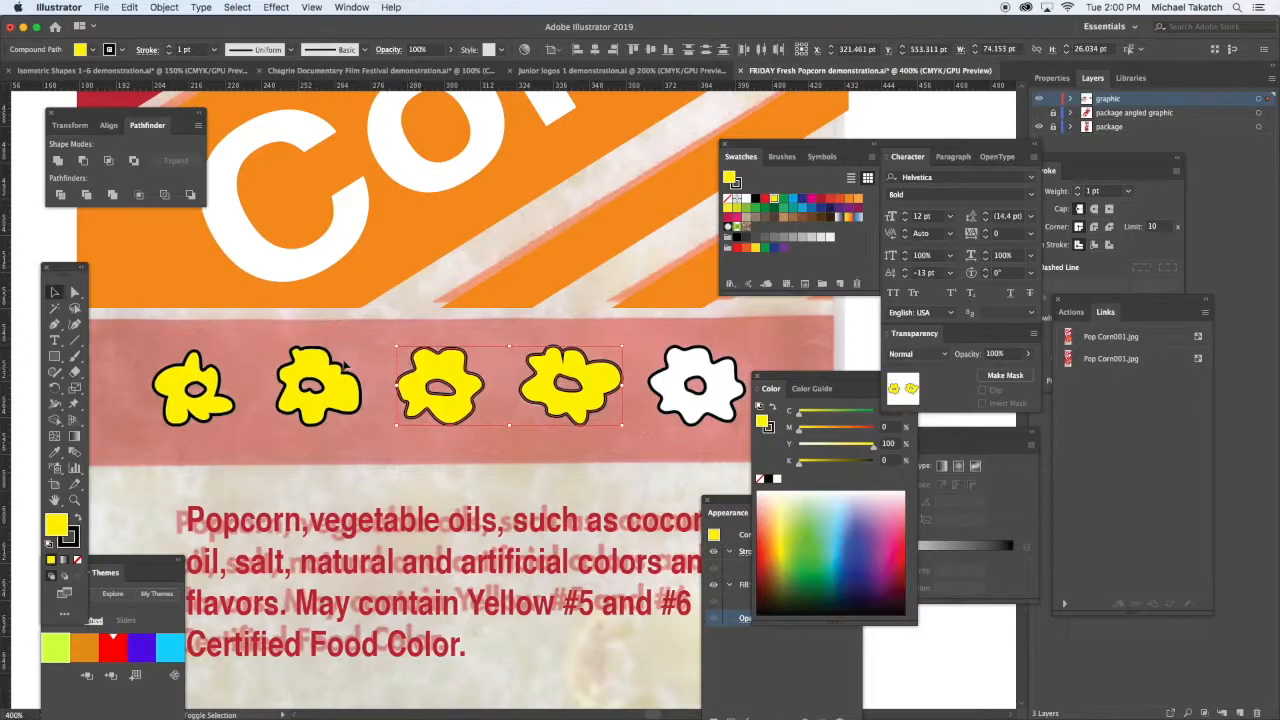
pyautogui.keyDown('shift'); pyautogui.click(318, 370); pyautogui.keyUp('shift')
pyautogui.keyDown('shift'); pyautogui.click(195, 385); pyautogui.keyUp('shift')
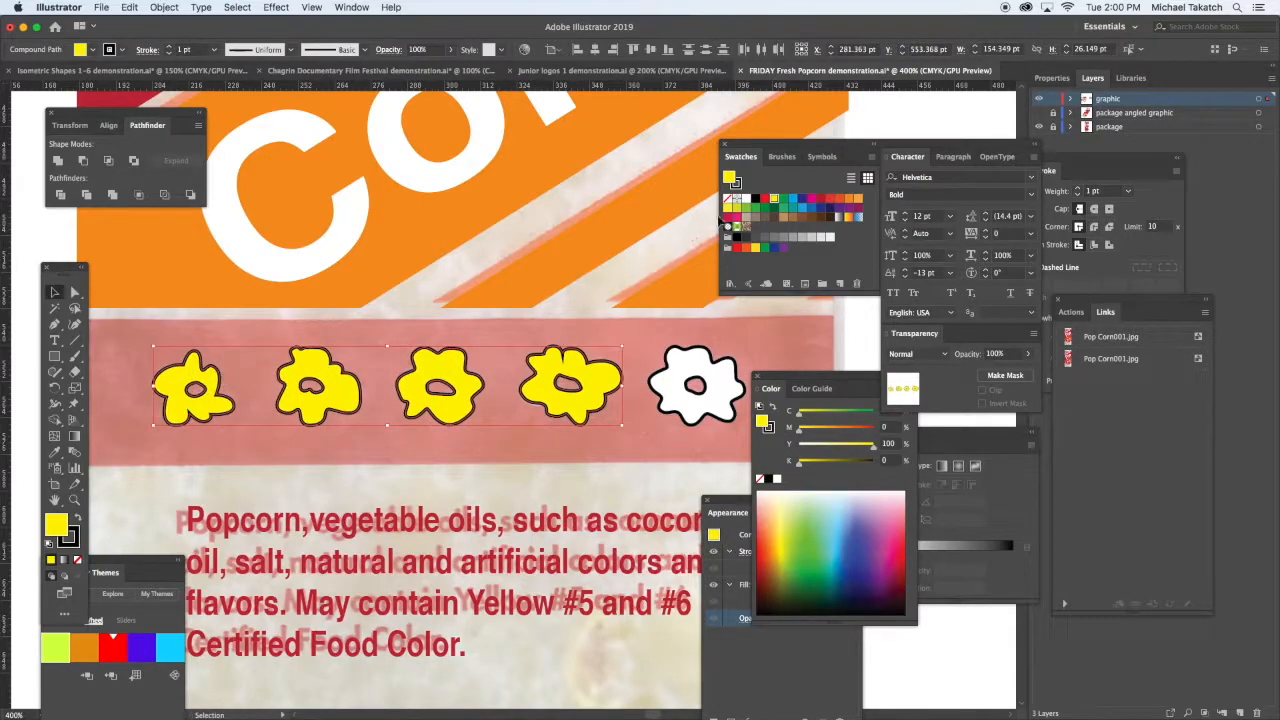
pyautogui.click(741, 199)
pyautogui.press('a')
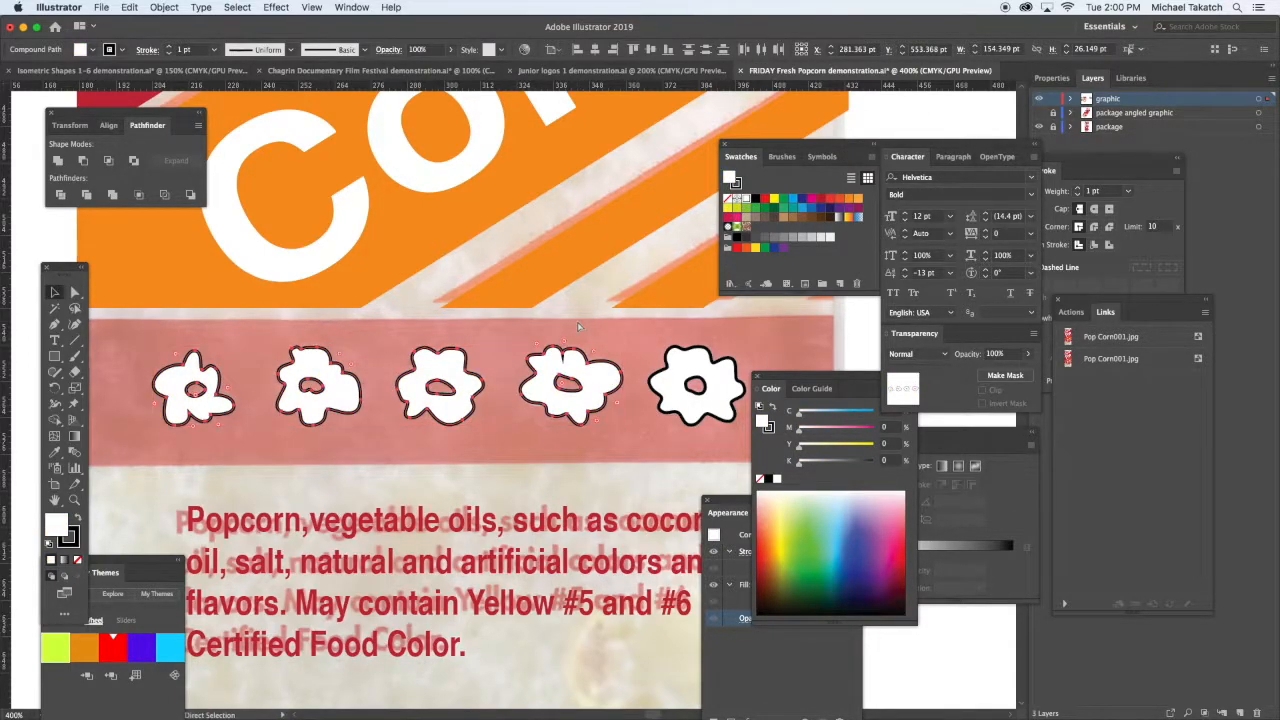
# Draw a rectangle about 248 × 47 pt over the reference band around the flowers and set its fill to none.
pyautogui.press('super+minus')
pyautogui.press('v')
pyautogui.click(58, 358)
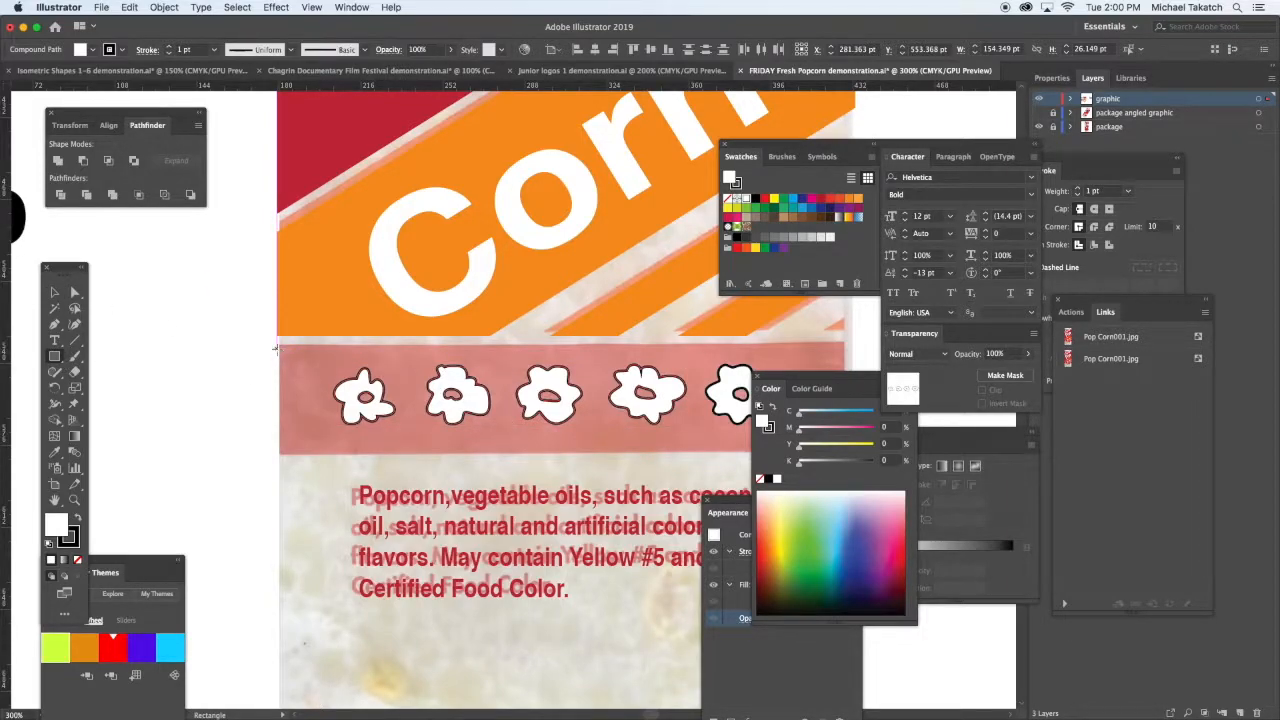
pyautogui.moveTo(276, 346); pyautogui.dragTo(842, 453)
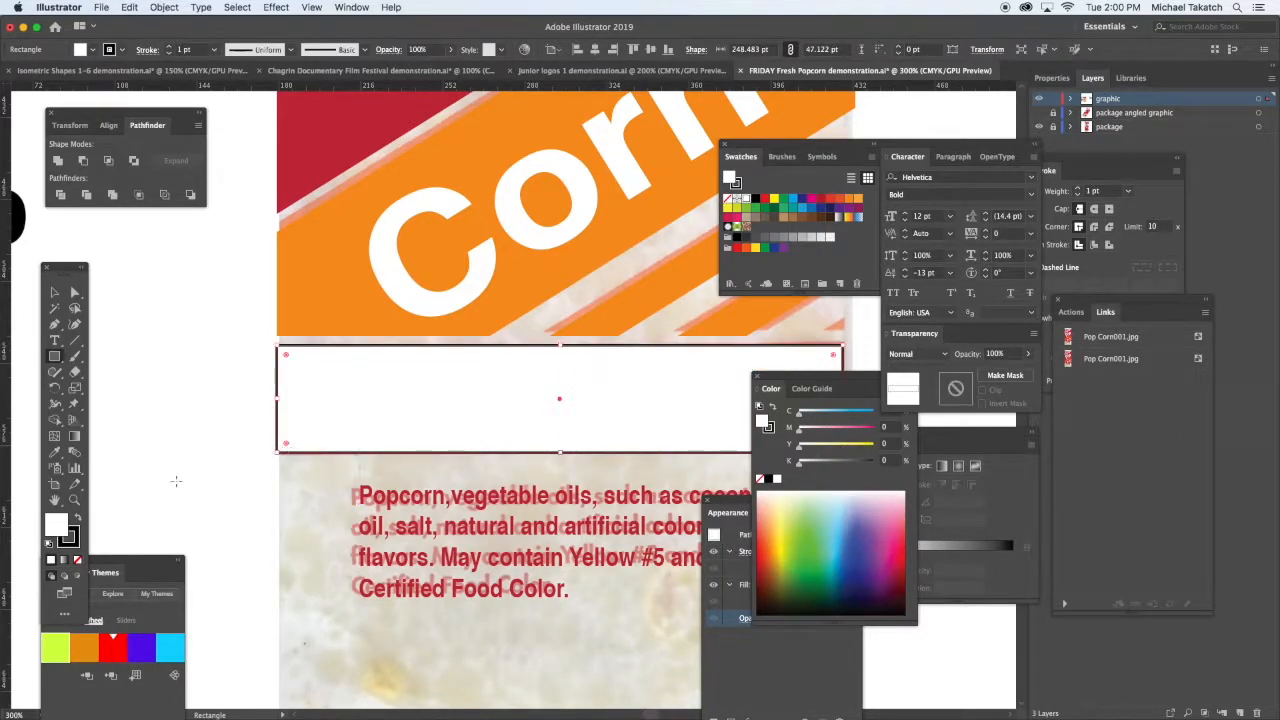
pyautogui.click(78, 561)
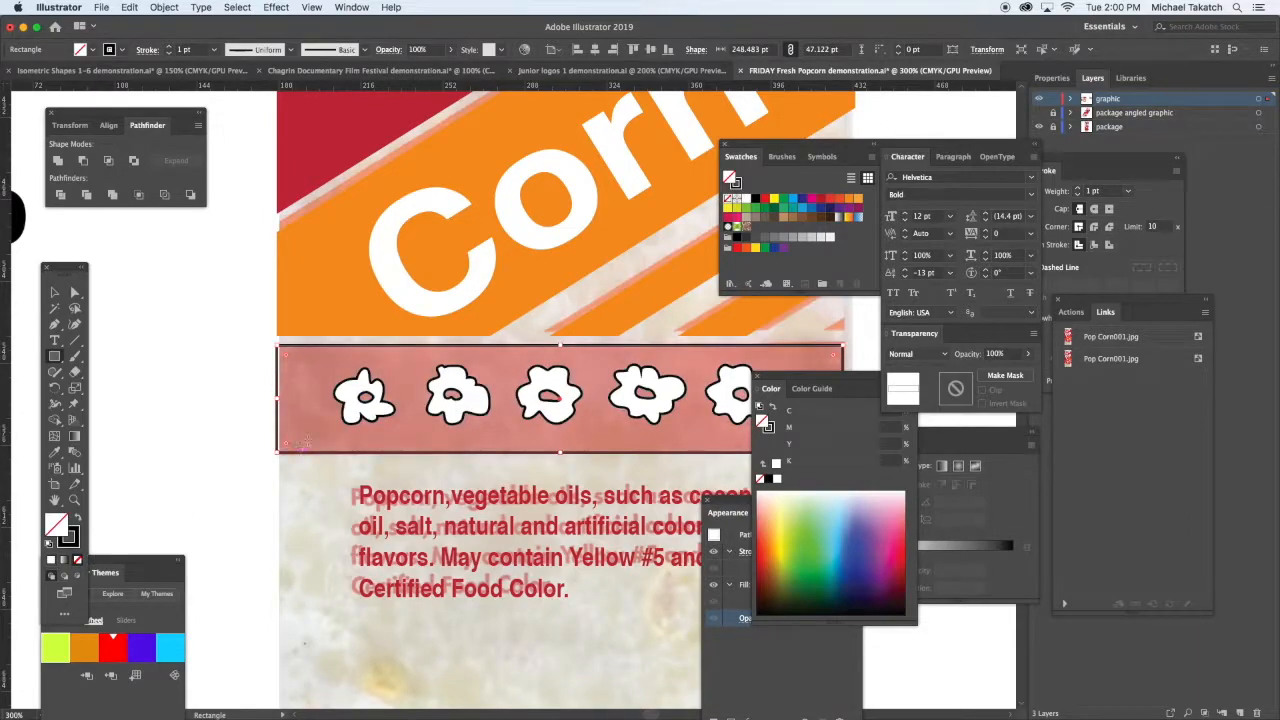
# Fill the band rectangle with dark red sampled from the reference band and arrange it behind the white flowers.
pyautogui.press('i')
pyautogui.click(322, 356)
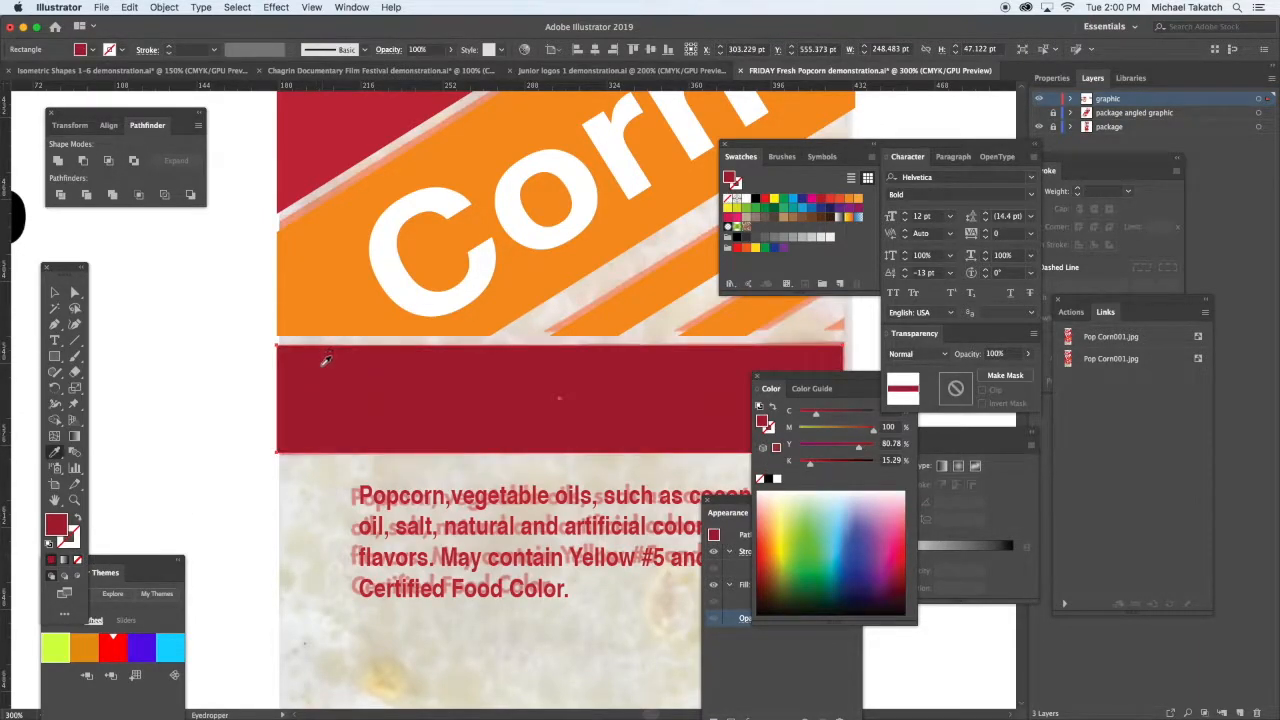
pyautogui.press('super+bracketleft')
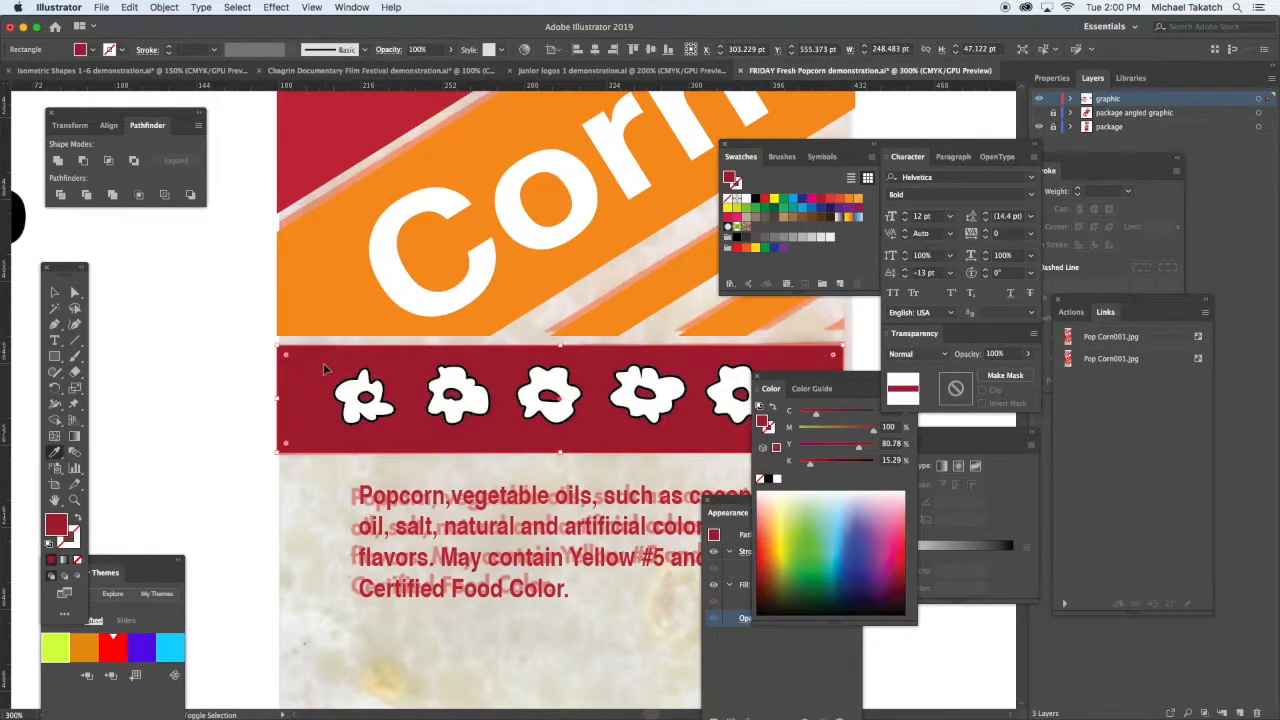
pyautogui.click(57, 293)
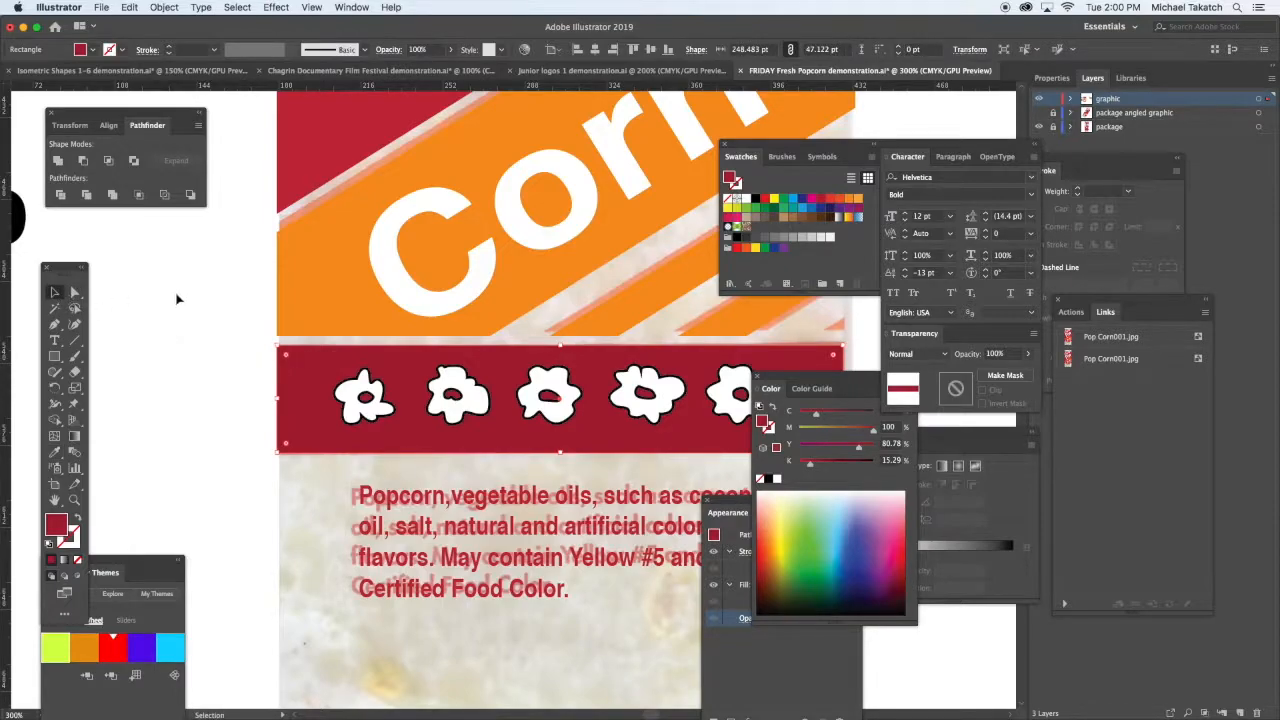
pyautogui.click(182, 302)
# Draw a rectangle about 253 × 591 pt over the package body, fill it with 5% black and send it to the back.
pyautogui.press('super+0')
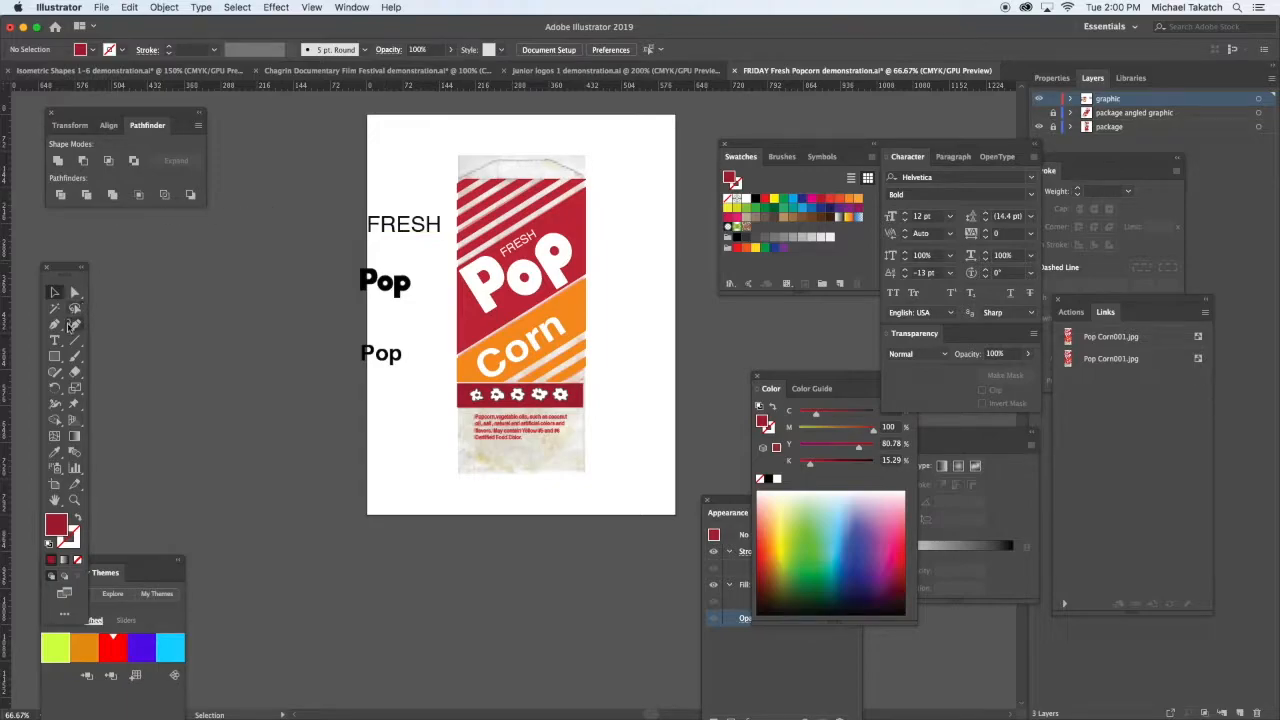
pyautogui.click(56, 356)
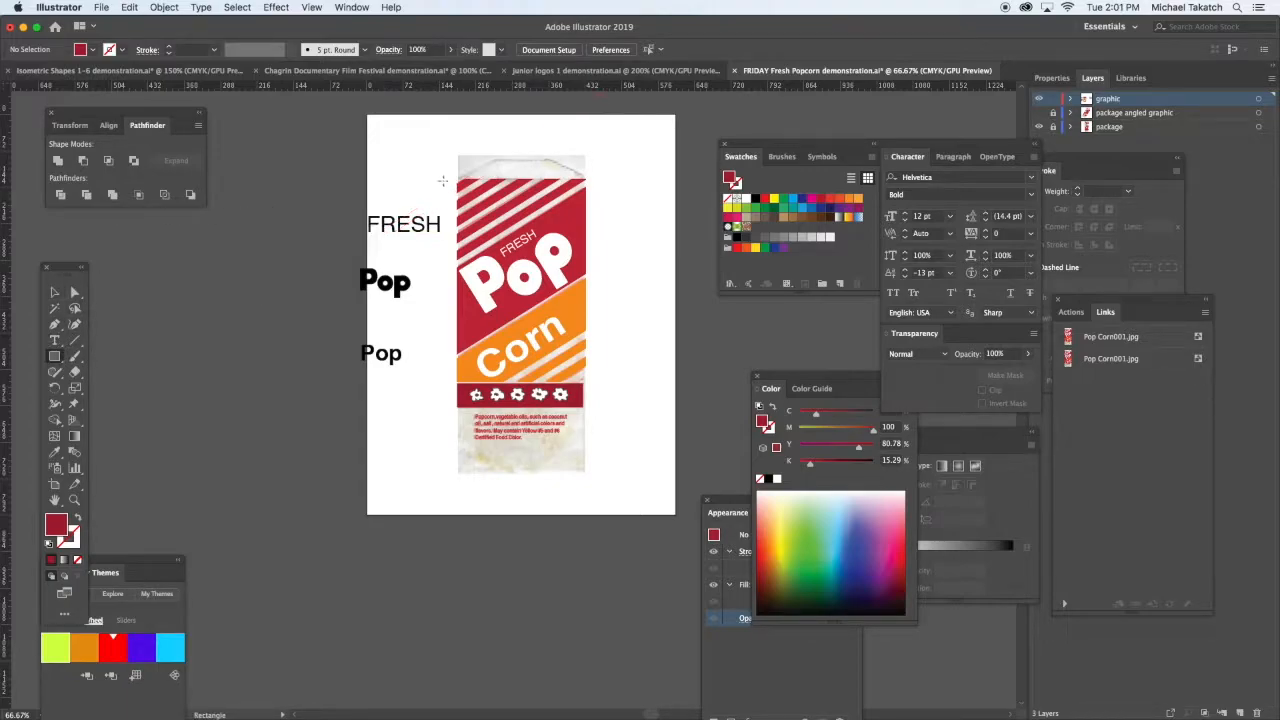
pyautogui.moveTo(457, 172); pyautogui.dragTo(585, 470)
pyautogui.click(827, 238)
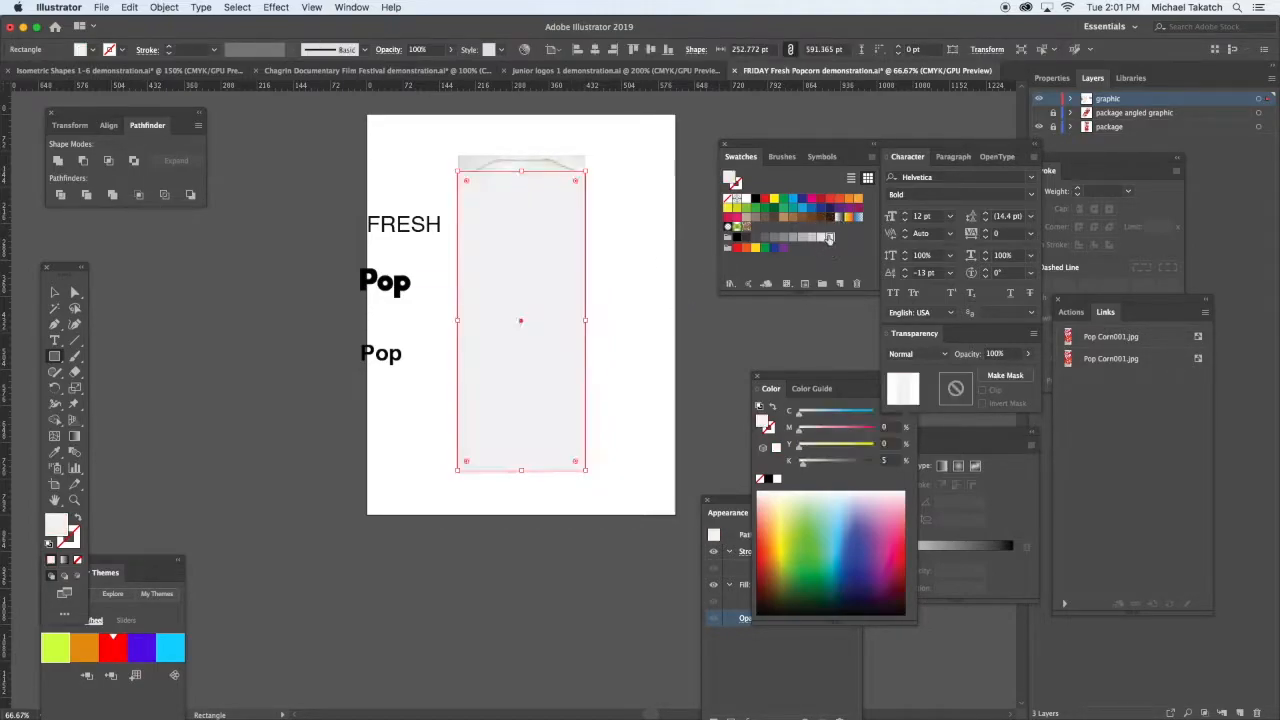
pyautogui.press('super+shift+bracketleft')
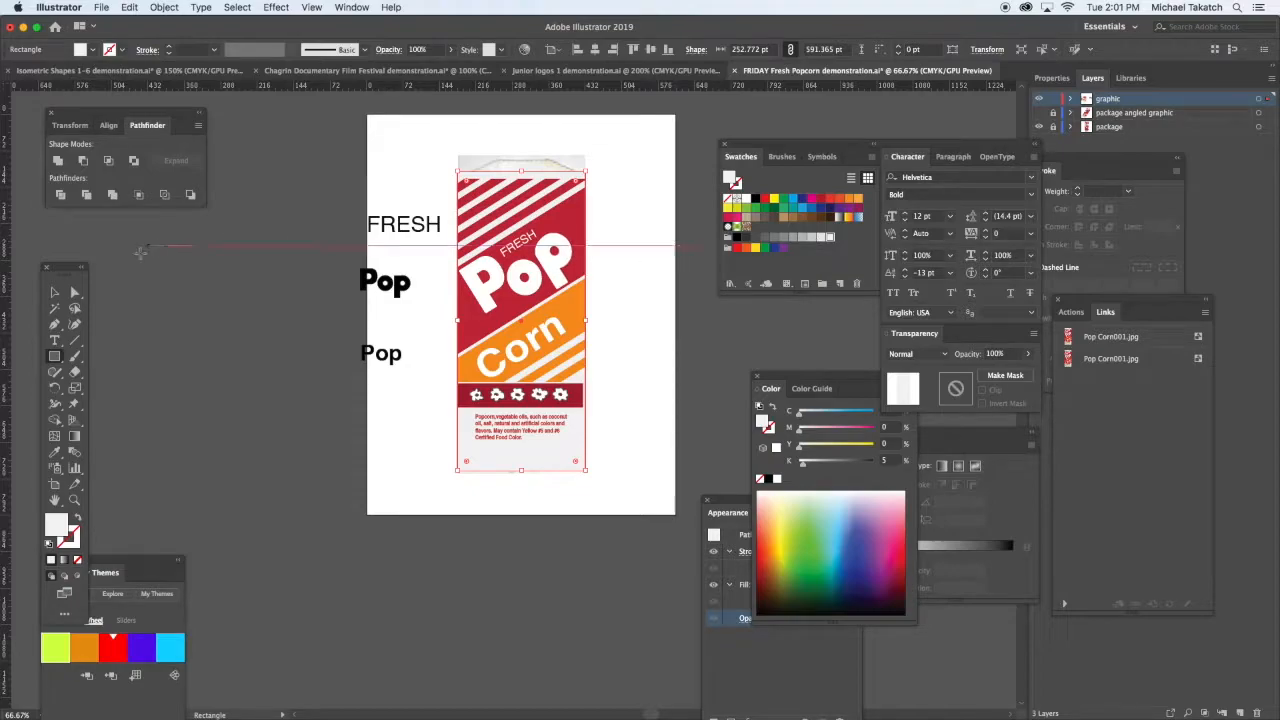
pyautogui.click(56, 292)
pyautogui.click(395, 175)
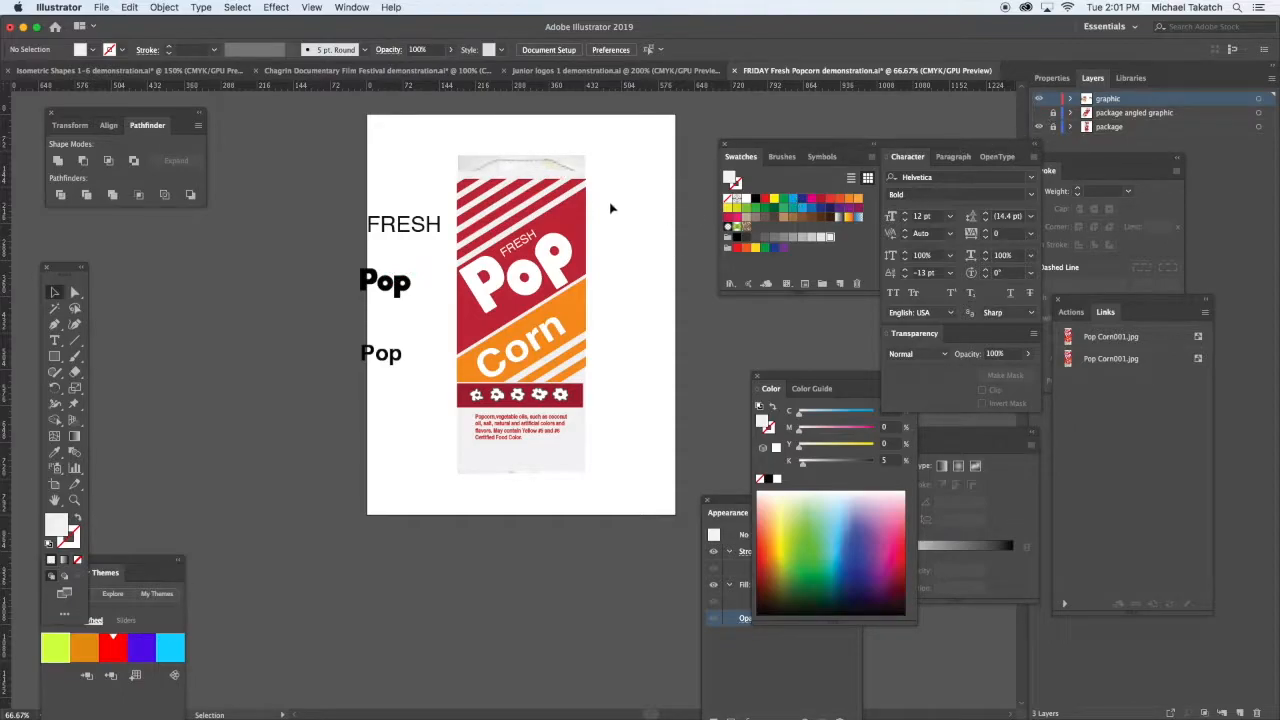
# Draw a rectangle about 142 × 190 pt on the blank area beside the package with the default white fill and black stroke.
pyautogui.press('a')
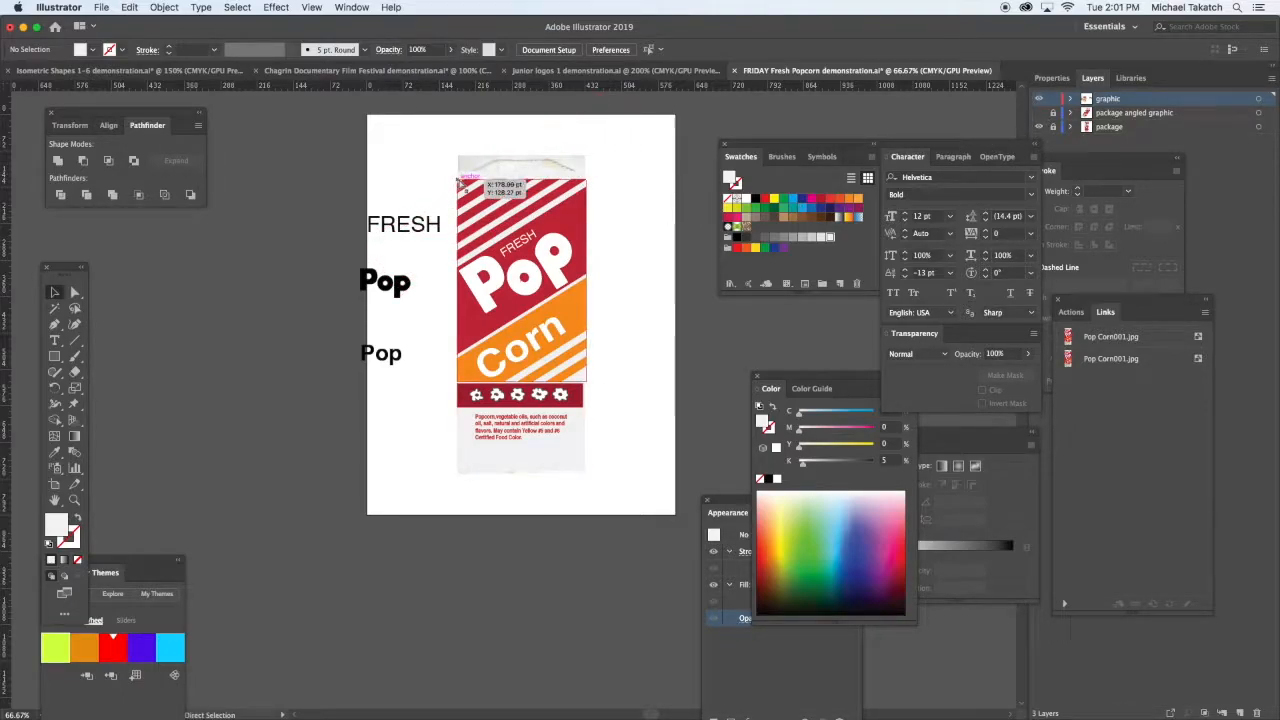
pyautogui.press('super+equal')
pyautogui.press('super+equal')
pyautogui.moveTo(557, 129); pyautogui.dragTo(299, 434)
pyautogui.press('m')
pyautogui.moveTo(480, 190); pyautogui.dragTo(643, 398)
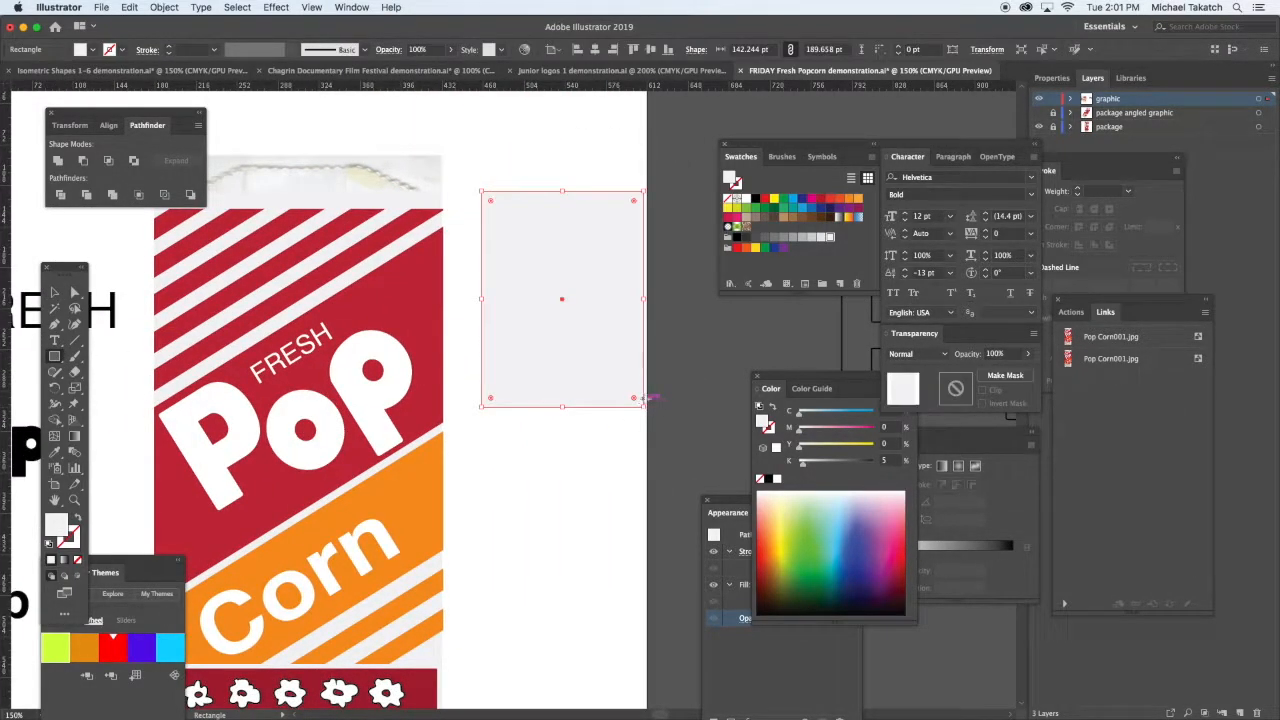
pyautogui.press('d')
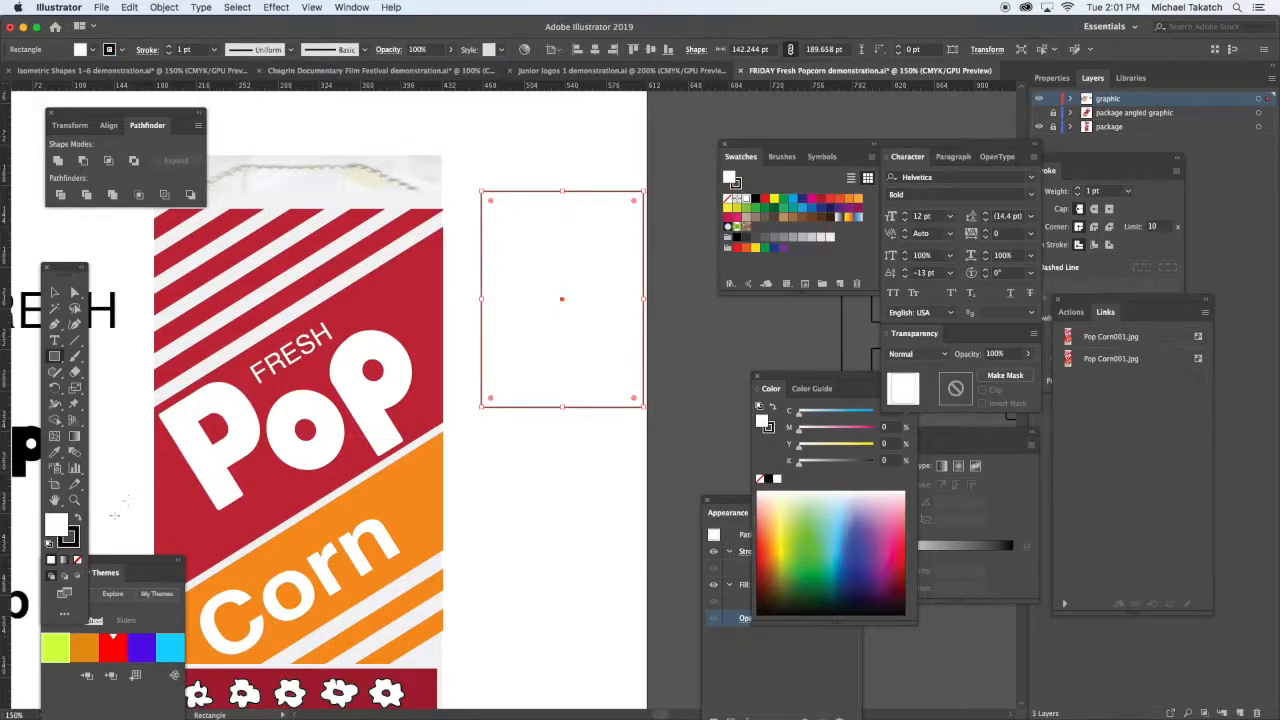
# Apply a Zig Zag effect to the rectangle beside the package with 7 pt absolute size, 53 ridges per segment and corner points.
pyautogui.press('v')
pyautogui.click(278, 8)
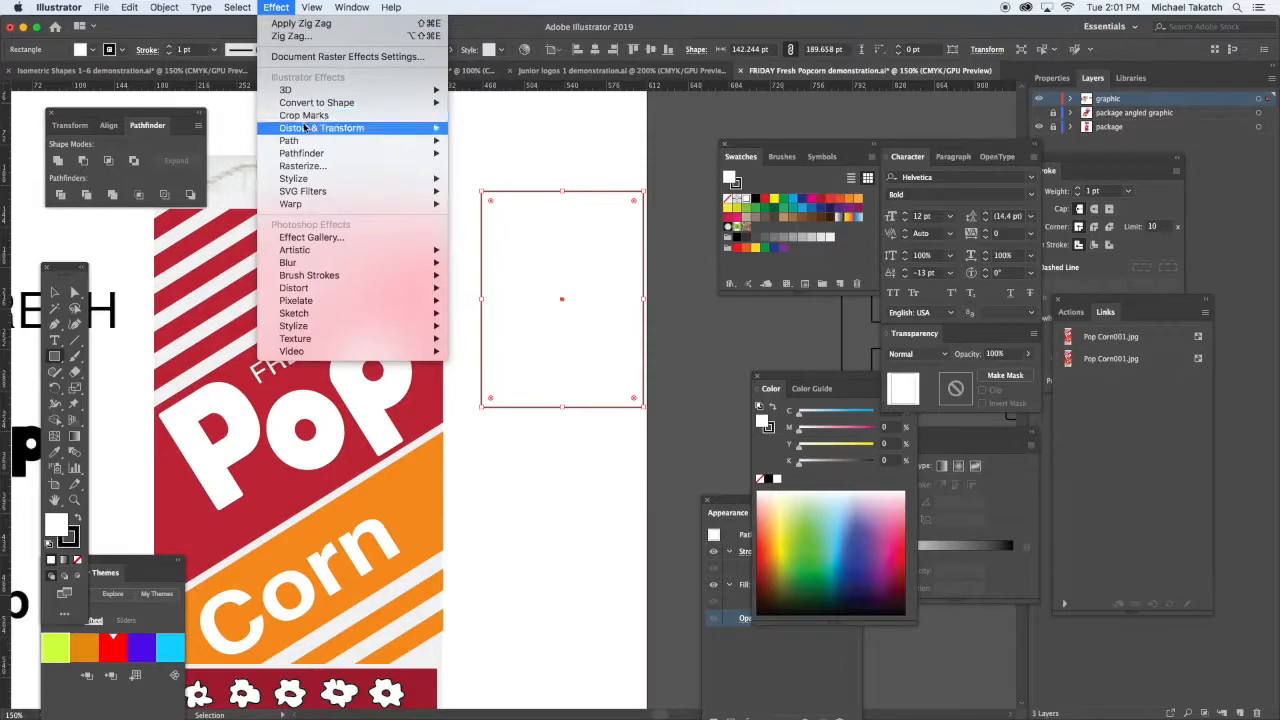
pyautogui.moveTo(306, 128)
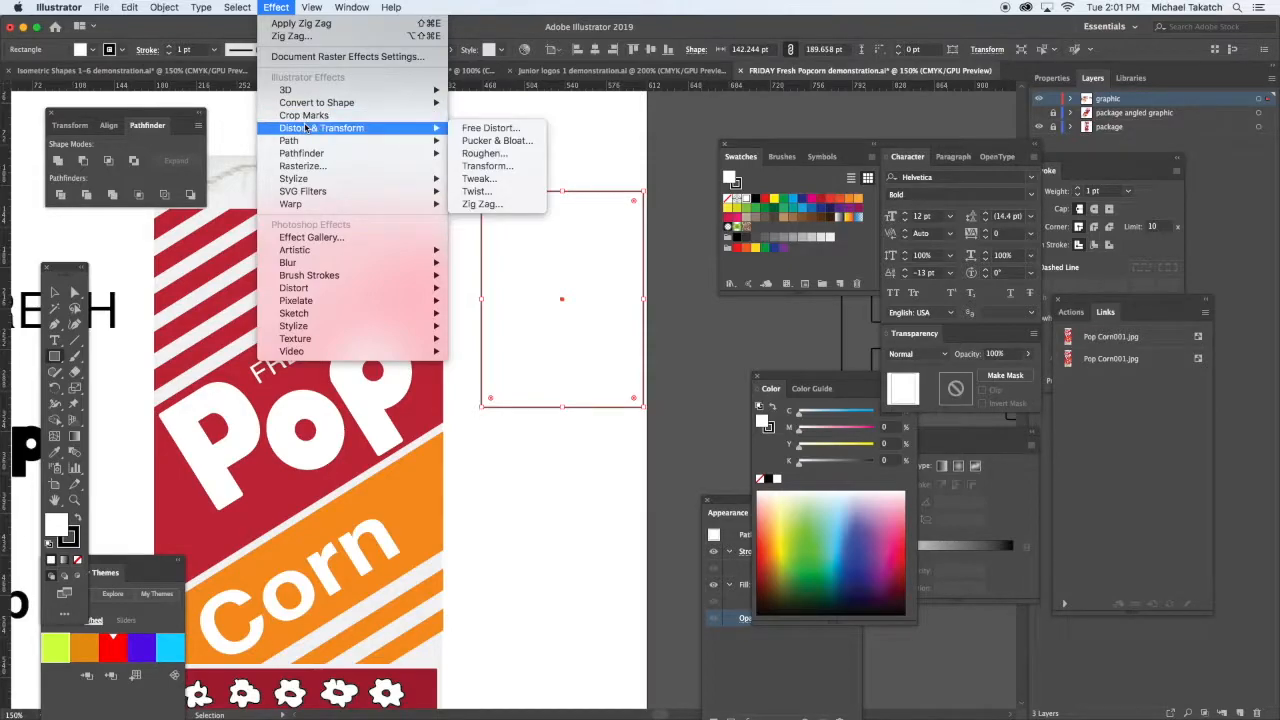
pyautogui.click(500, 203)
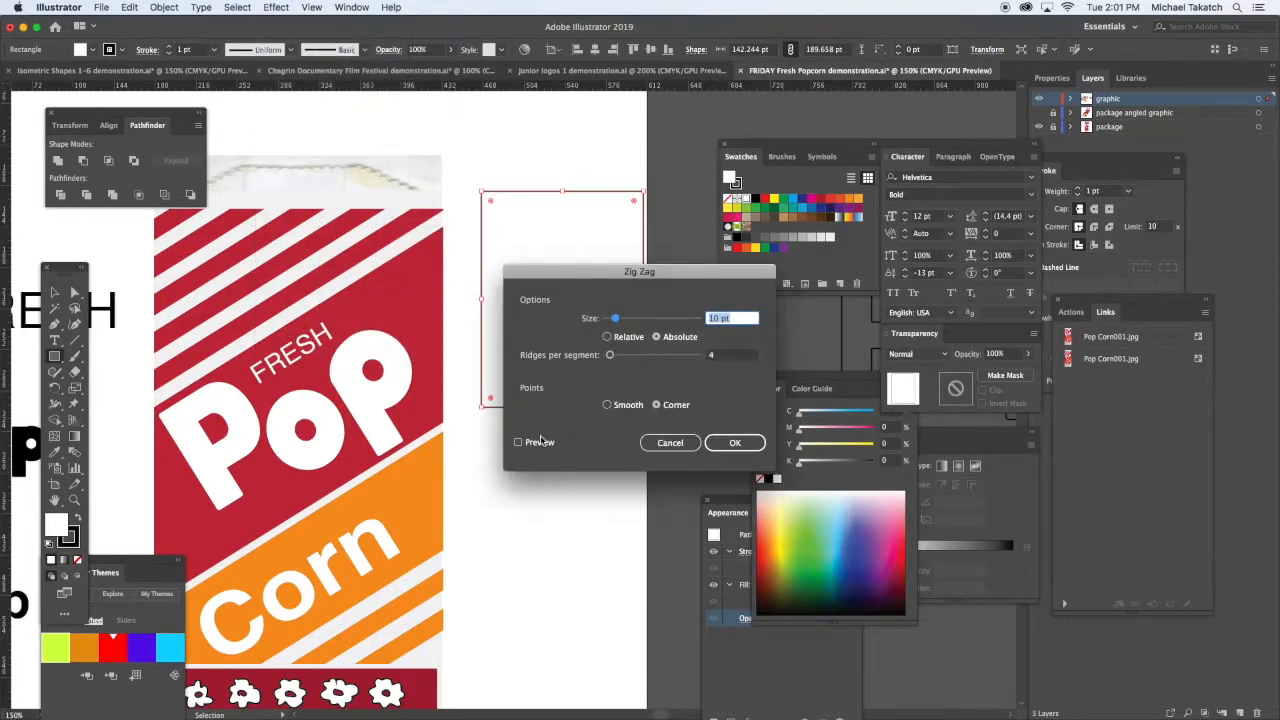
pyautogui.click(540, 441)
pyautogui.moveTo(708, 280); pyautogui.dragTo(615, 470)
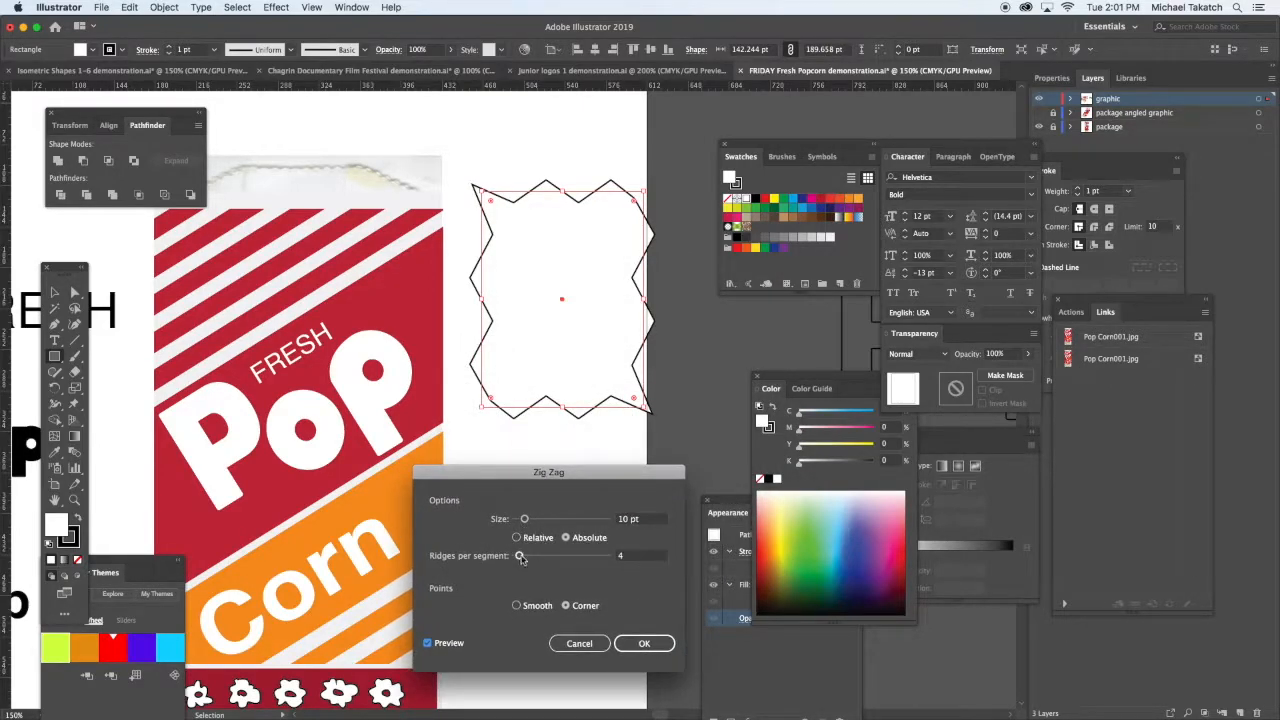
pyautogui.moveTo(523, 520); pyautogui.dragTo(563, 560)
pyautogui.moveTo(522, 519); pyautogui.dragTo(524, 524)
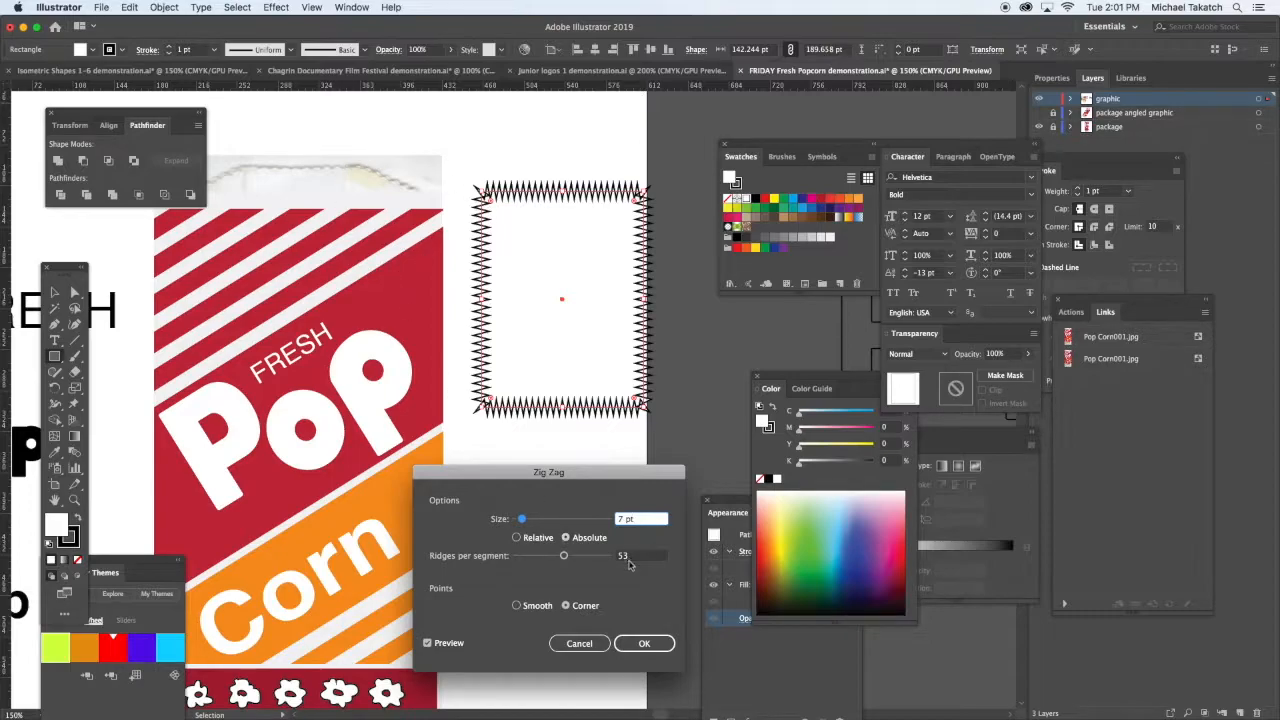
pyautogui.click(596, 644)
pyautogui.click(645, 643)
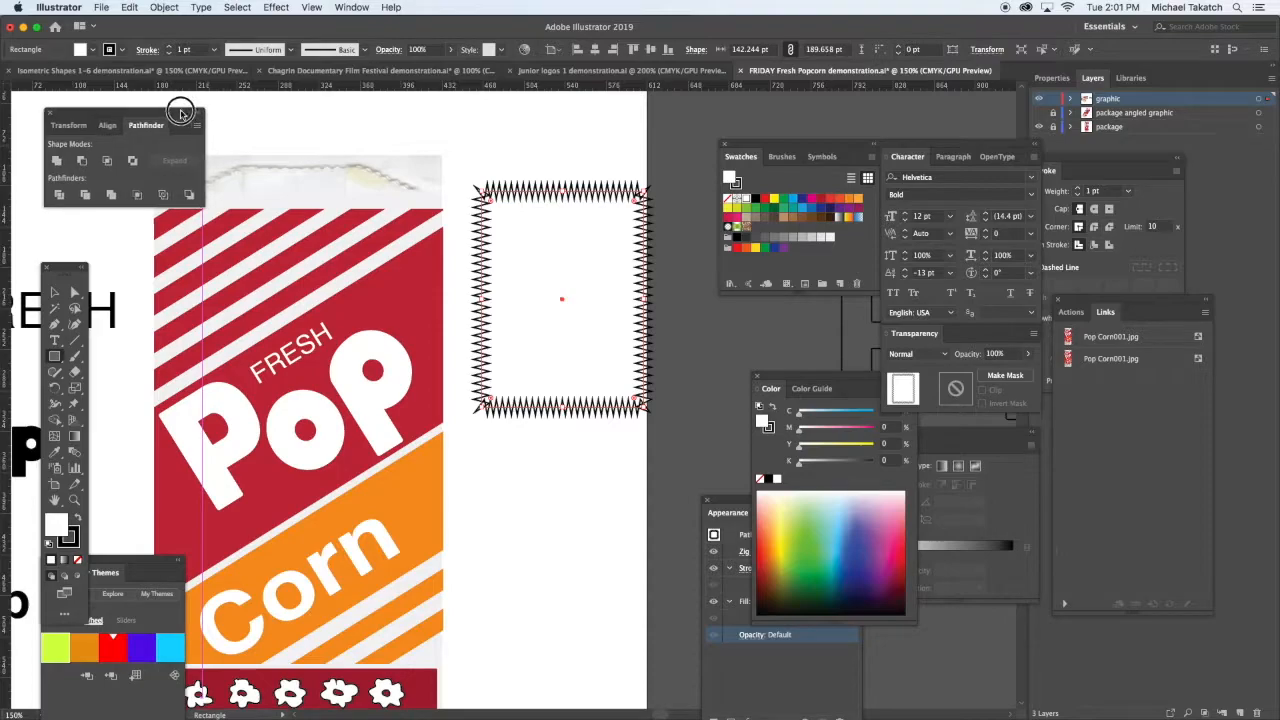
# Draw an open flap outline about 254 × 39 pt above the package body with the Pen tool, with sloped sides and a flat top.
pyautogui.moveTo(180, 114); pyautogui.dragTo(135, 99)
pyautogui.click(55, 323)
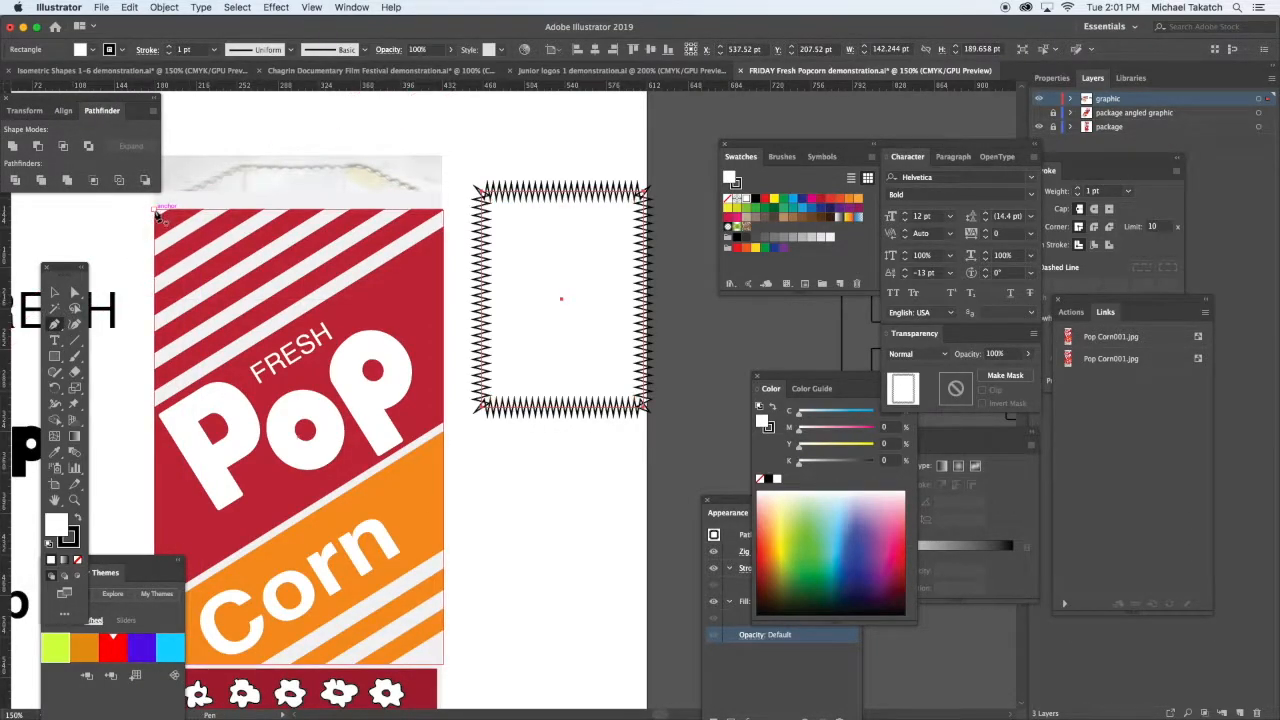
pyautogui.click(157, 212)
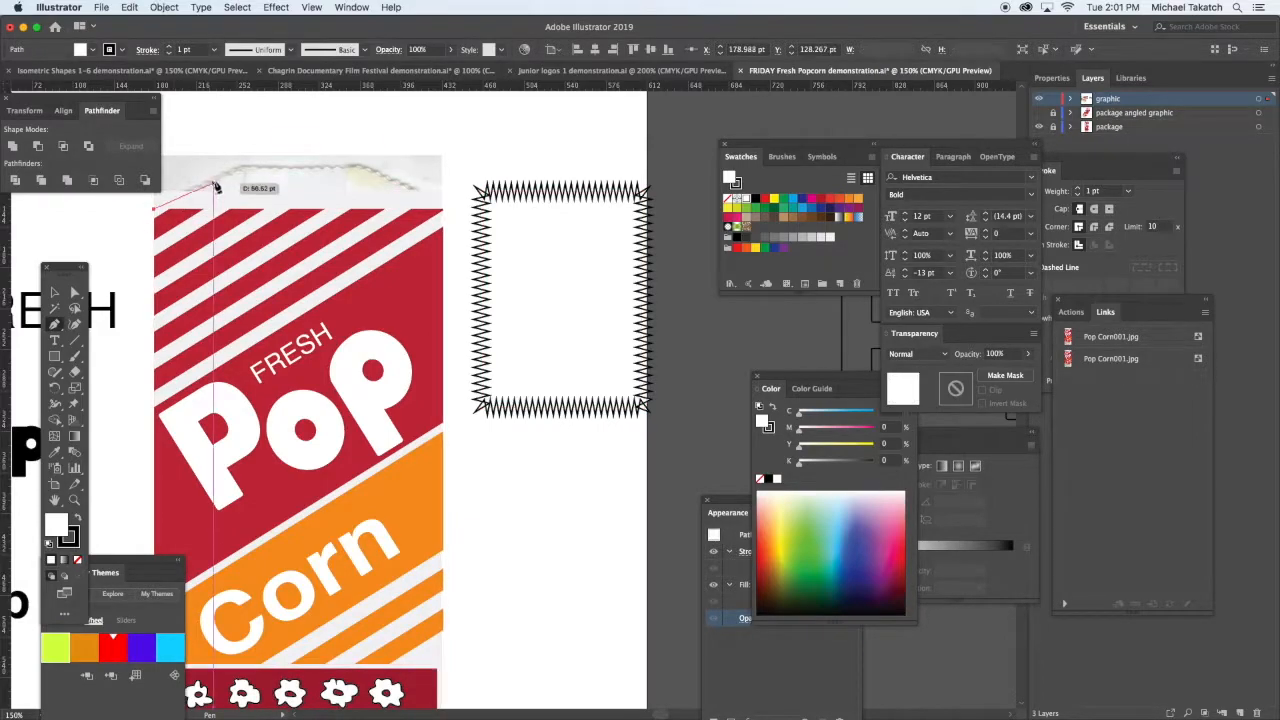
pyautogui.click(240, 164)
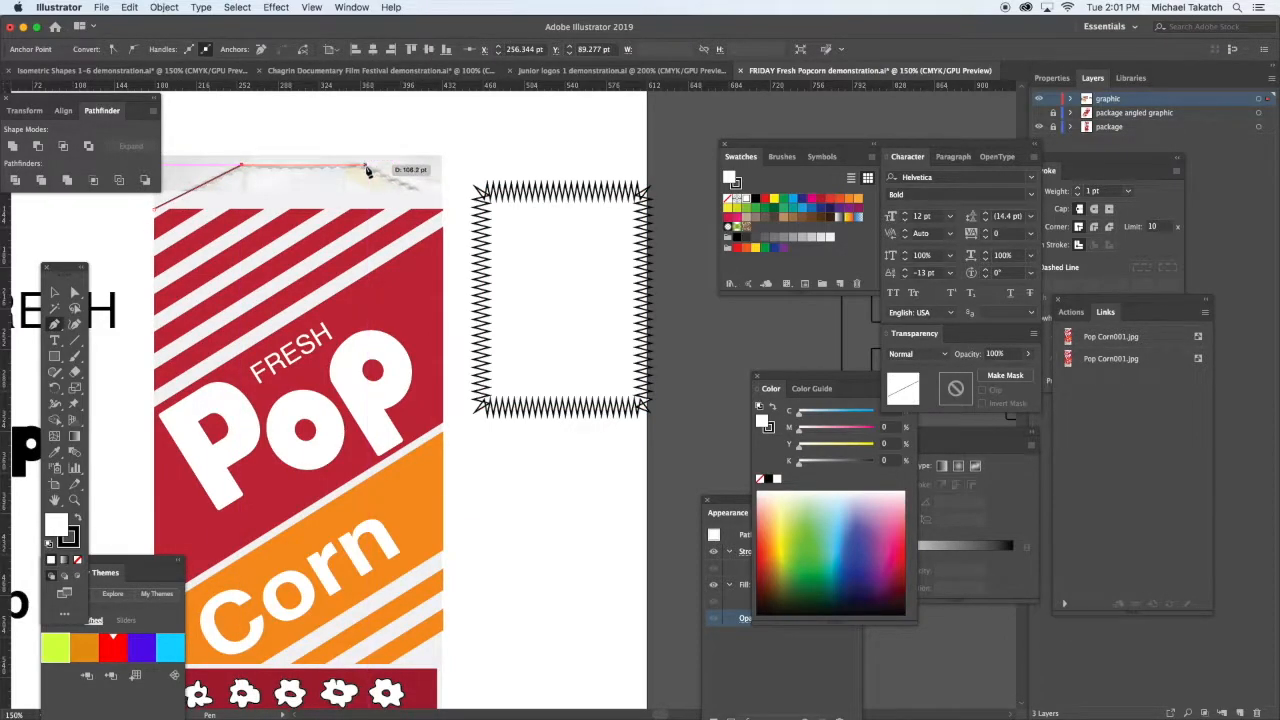
pyautogui.click(364, 164)
pyautogui.click(446, 212)
pyautogui.click(157, 211)
pyautogui.press('v')
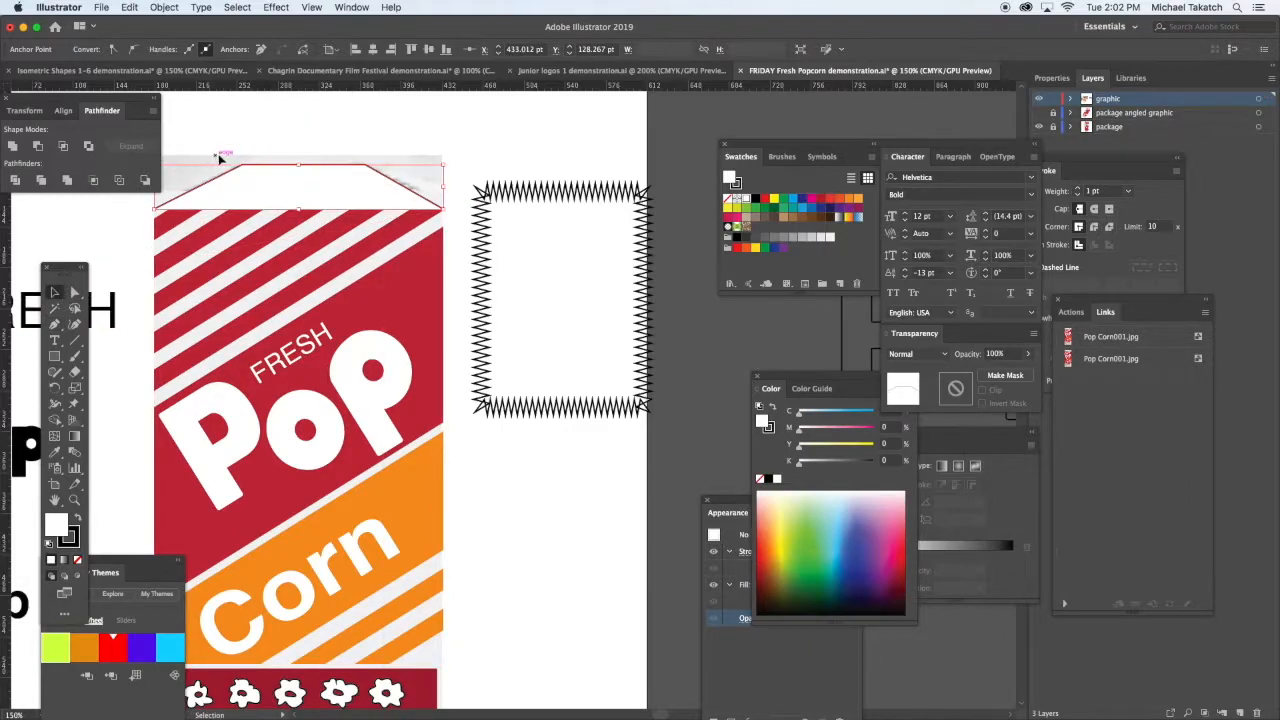
# Apply the same Zig Zag effect used on the rectangle to the flap path above the package.
pyautogui.click(248, 171)
pyautogui.click(290, 9)
pyautogui.click(295, 24)
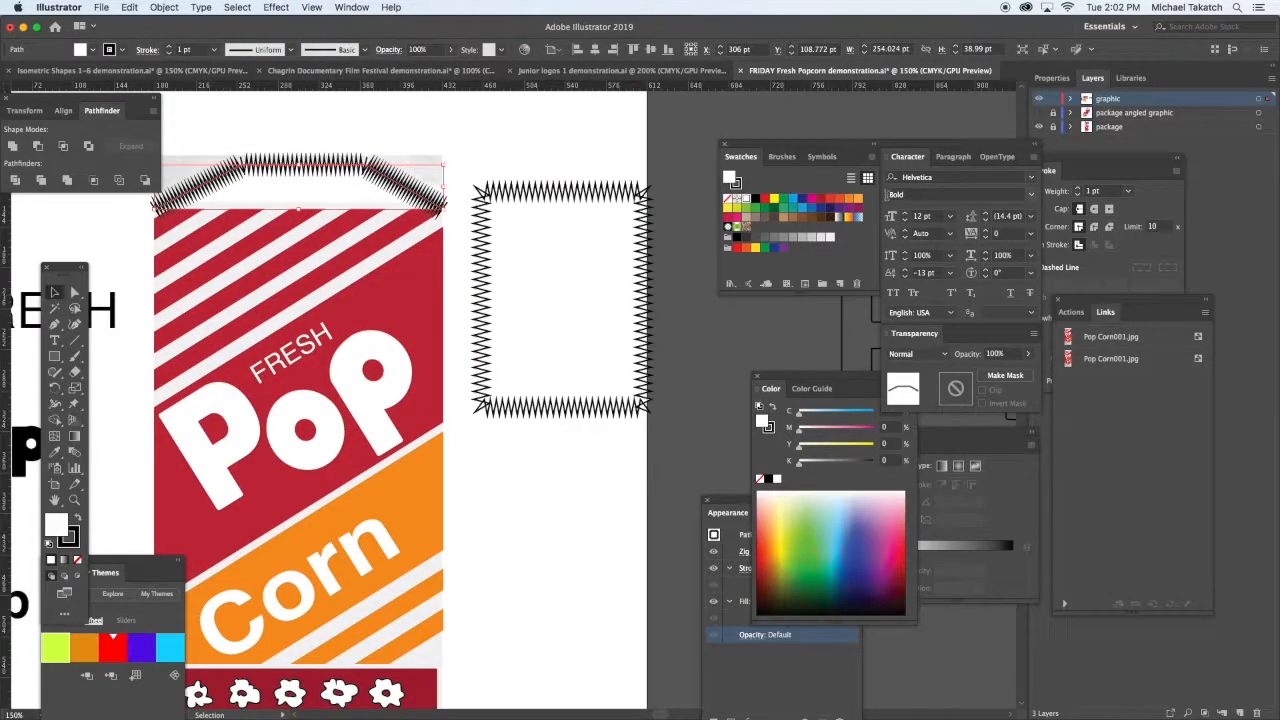
# Edit the flap's Zig Zag effect with preview on and set the ridges per segment to 14.
pyautogui.moveTo(743, 503); pyautogui.dragTo(711, 349)
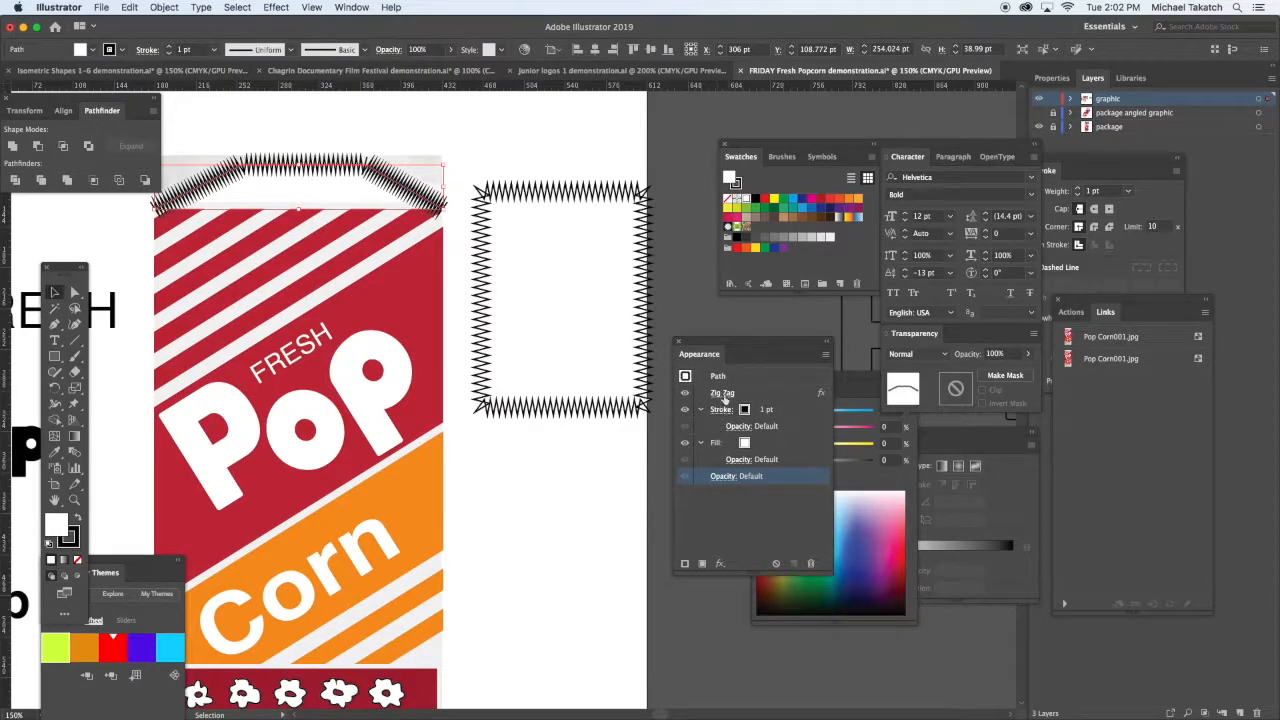
pyautogui.click(723, 393)
pyautogui.moveTo(567, 557); pyautogui.dragTo(540, 557)
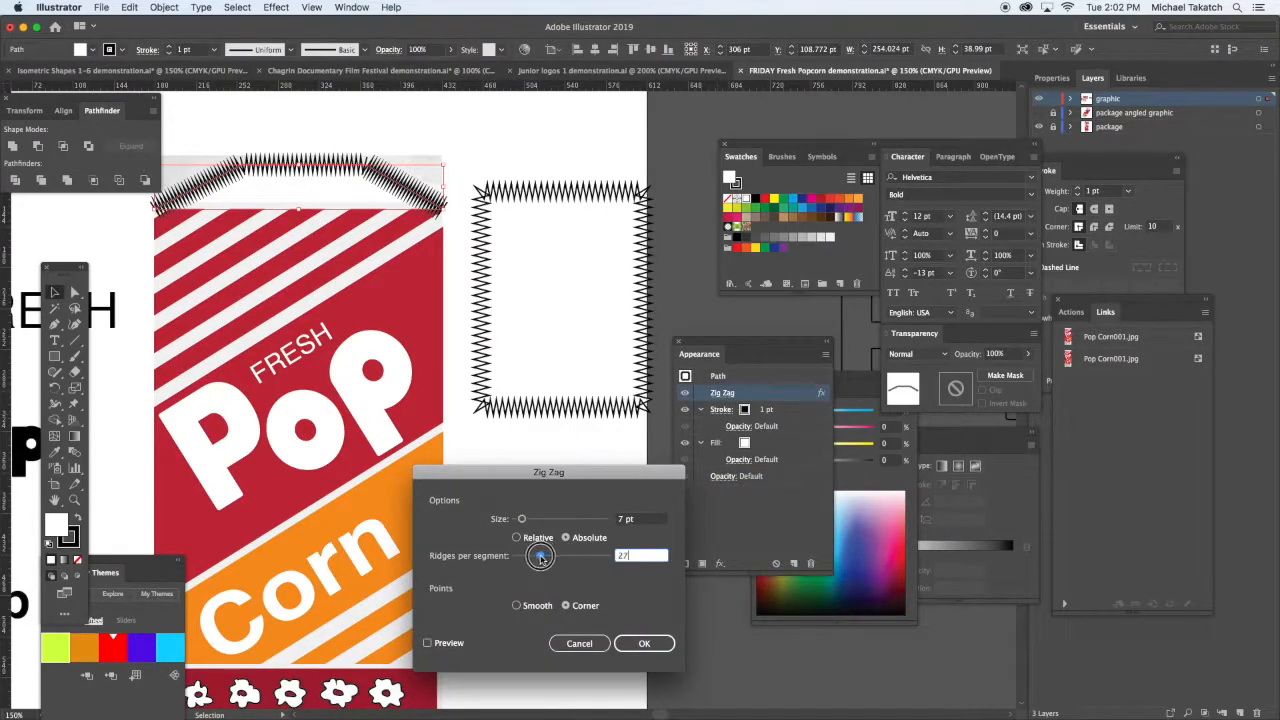
pyautogui.click(446, 642)
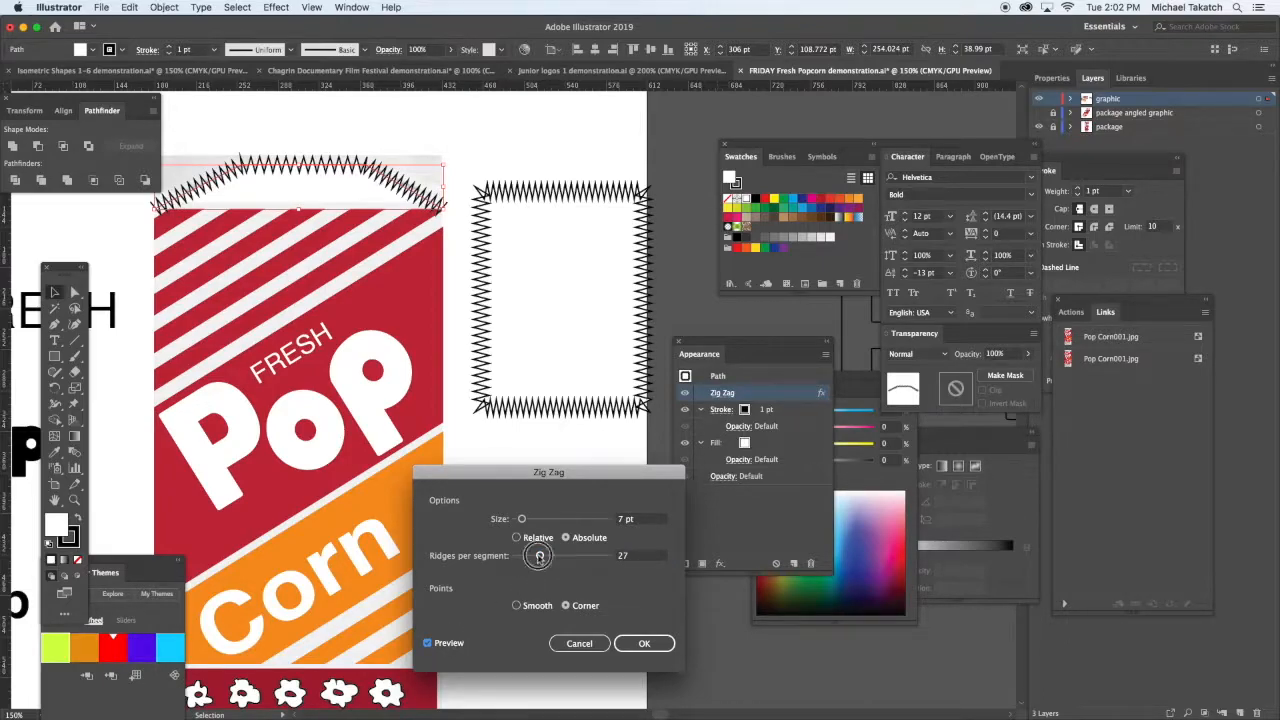
pyautogui.moveTo(540, 558); pyautogui.dragTo(528, 557)
# Set the flap's Zig Zag size to 2 pt absolute.
pyautogui.click(650, 518)
pyautogui.press('Down')
pyautogui.press('Down')
pyautogui.press('Down')
pyautogui.press('Down')
pyautogui.press('Down')
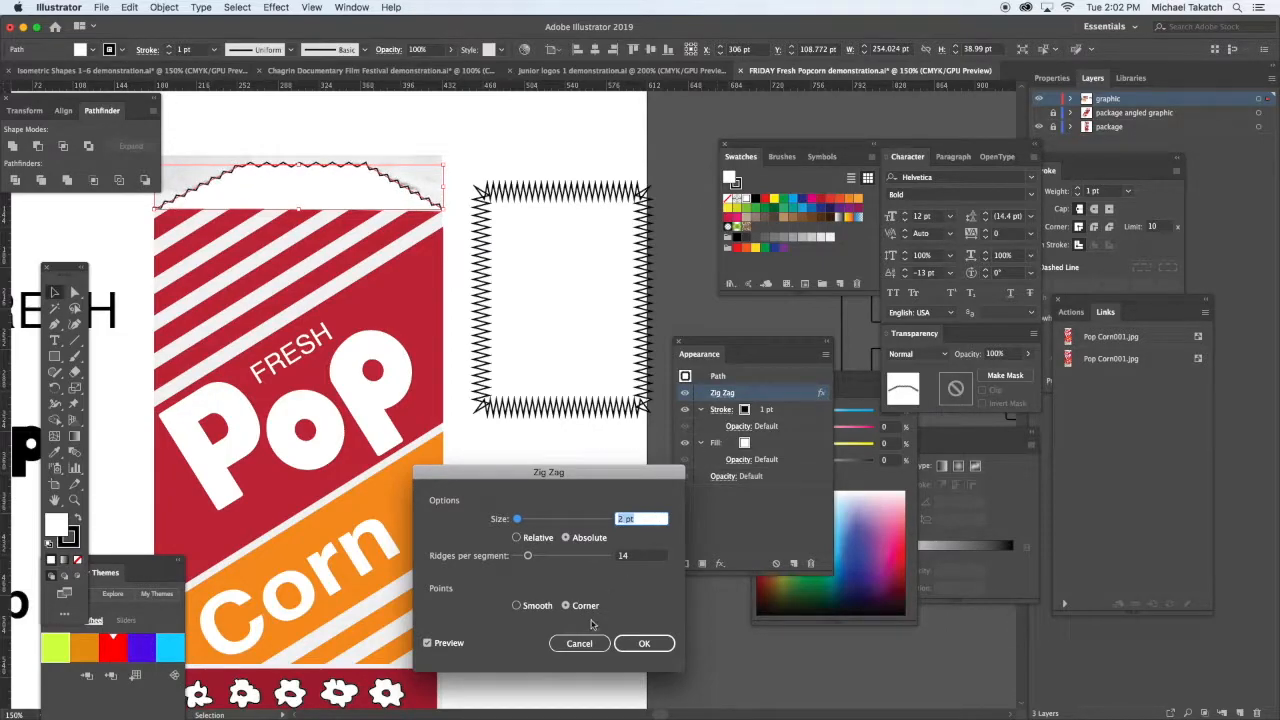
# Set the flap's Zig Zag ridges per segment to 18 and apply the effect.
pyautogui.click(658, 556)
pyautogui.press('Up')
pyautogui.press('Up')
pyautogui.press('Up')
pyautogui.press('Up')
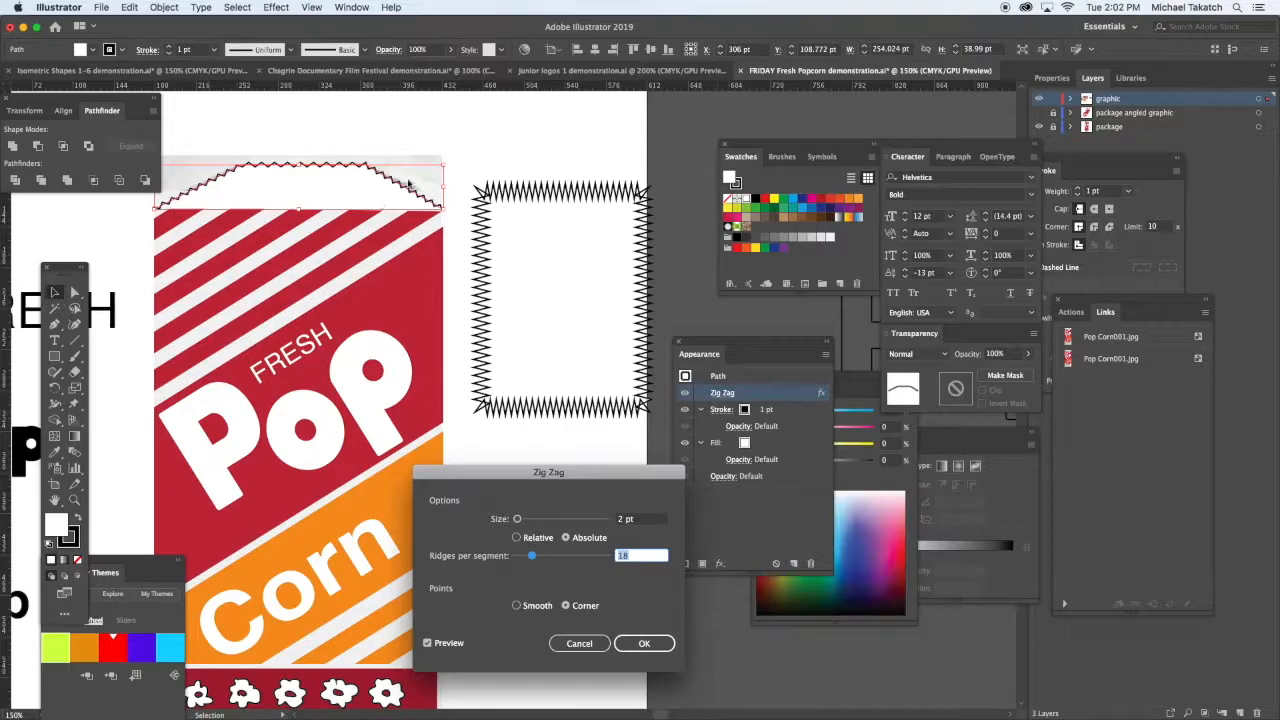
pyautogui.click(620, 643)
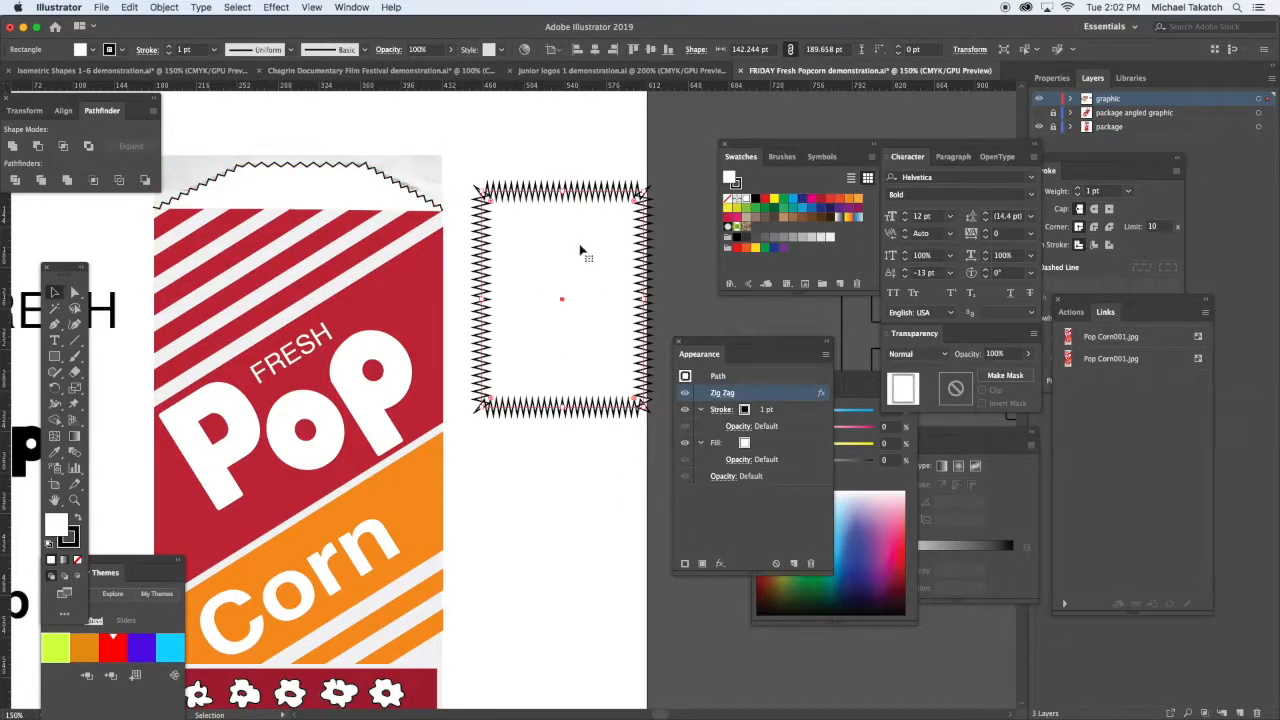
# Delete the zig-zag rectangle and move the serrated flap onto the blank area beside the package.
pyautogui.press('Delete')
pyautogui.moveTo(386, 175); pyautogui.dragTo(572, 164)
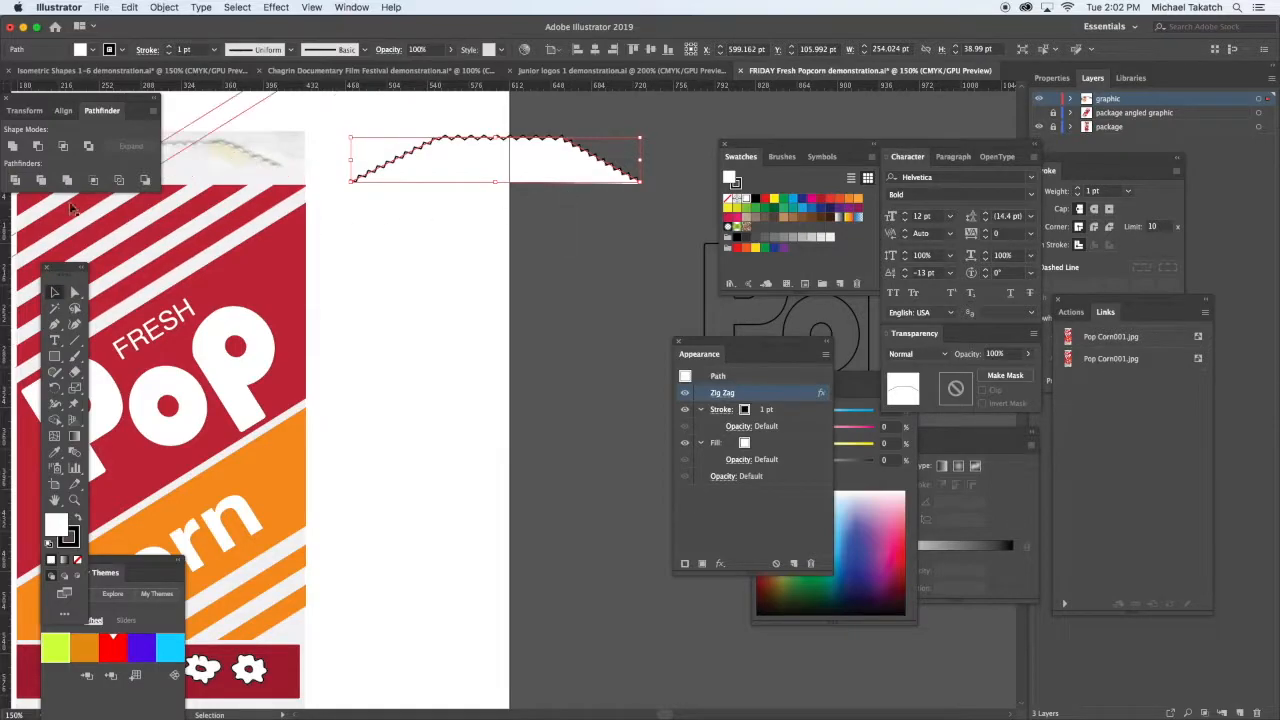
# Try to extend the live Zig Zag flap path straight down from its lower corner with the Pen tool.
pyautogui.press('p')
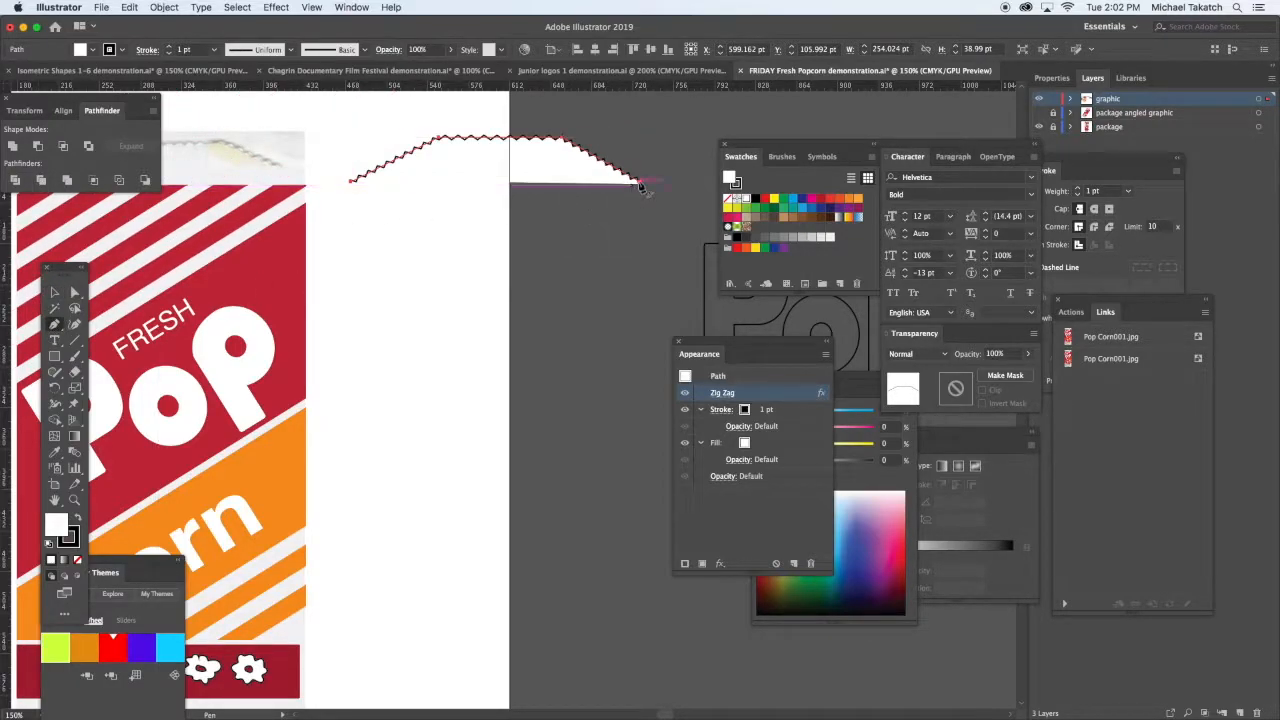
pyautogui.click(641, 184)
pyautogui.click(641, 268)
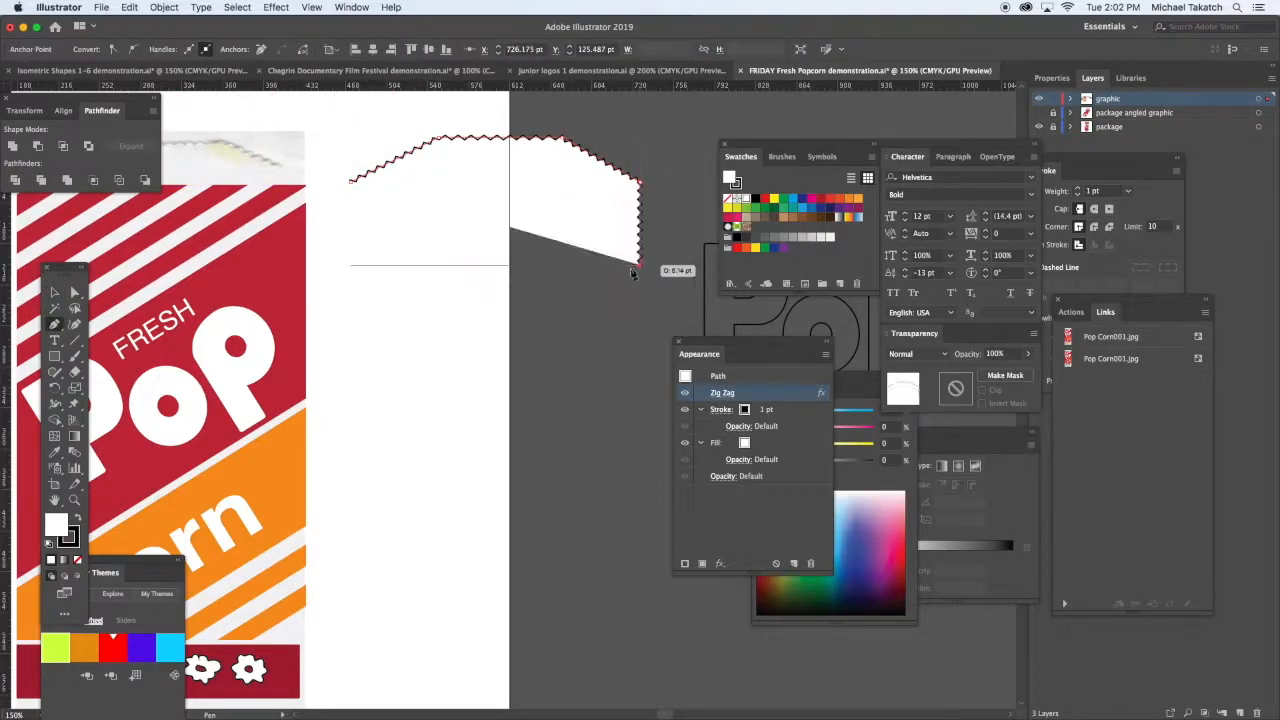
pyautogui.press('super+z')
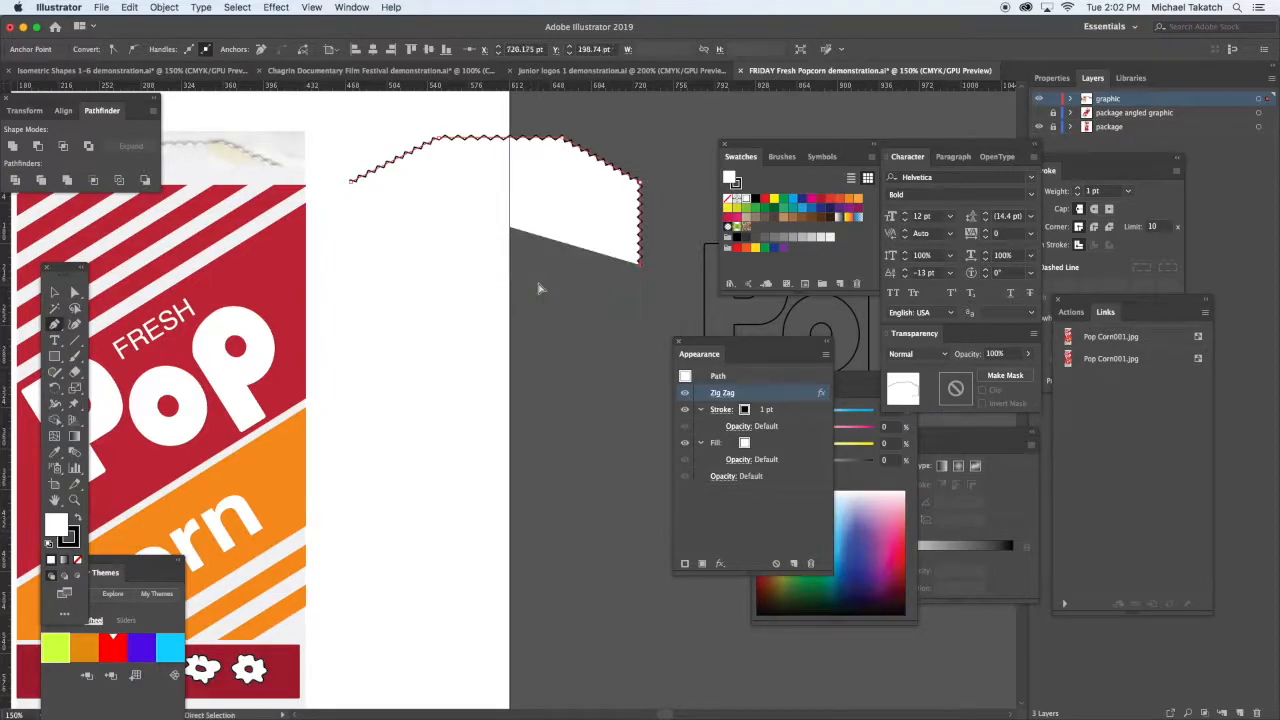
pyautogui.press('v')
pyautogui.click(575, 206)
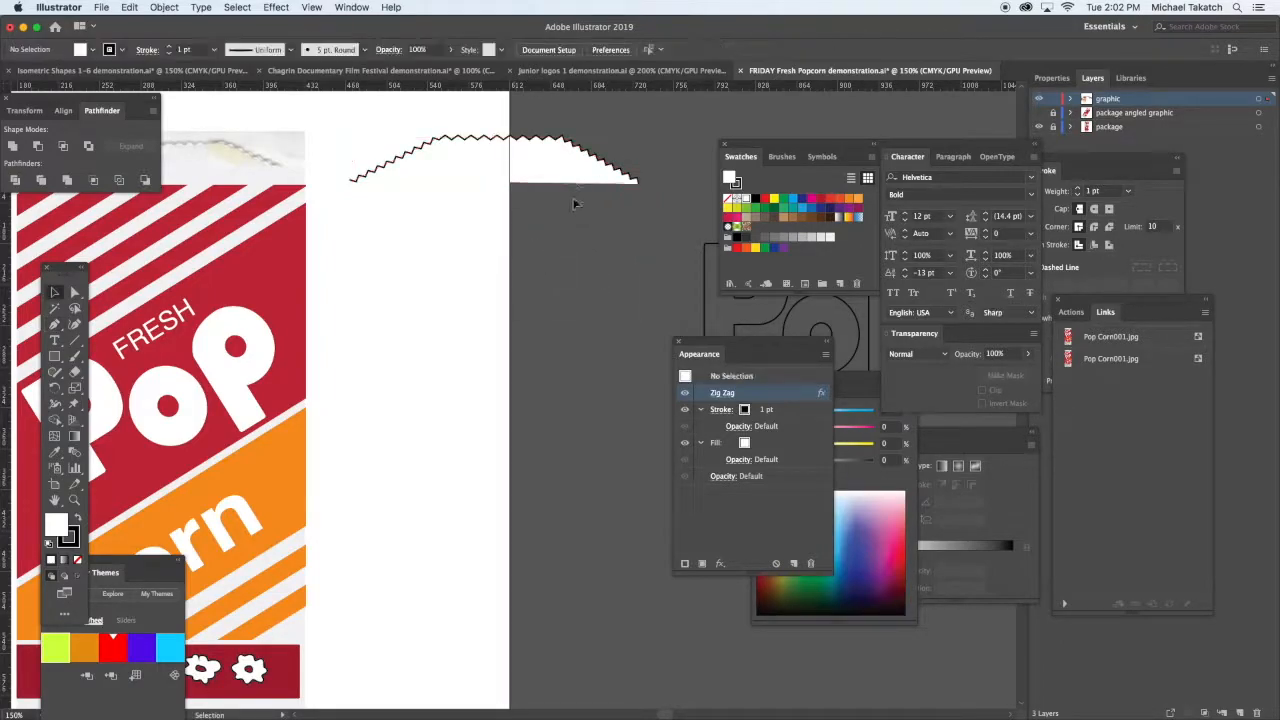
# Move the serrated flap farther from the package and expand its appearance into an editable path.
pyautogui.moveTo(568, 160); pyautogui.dragTo(690, 141)
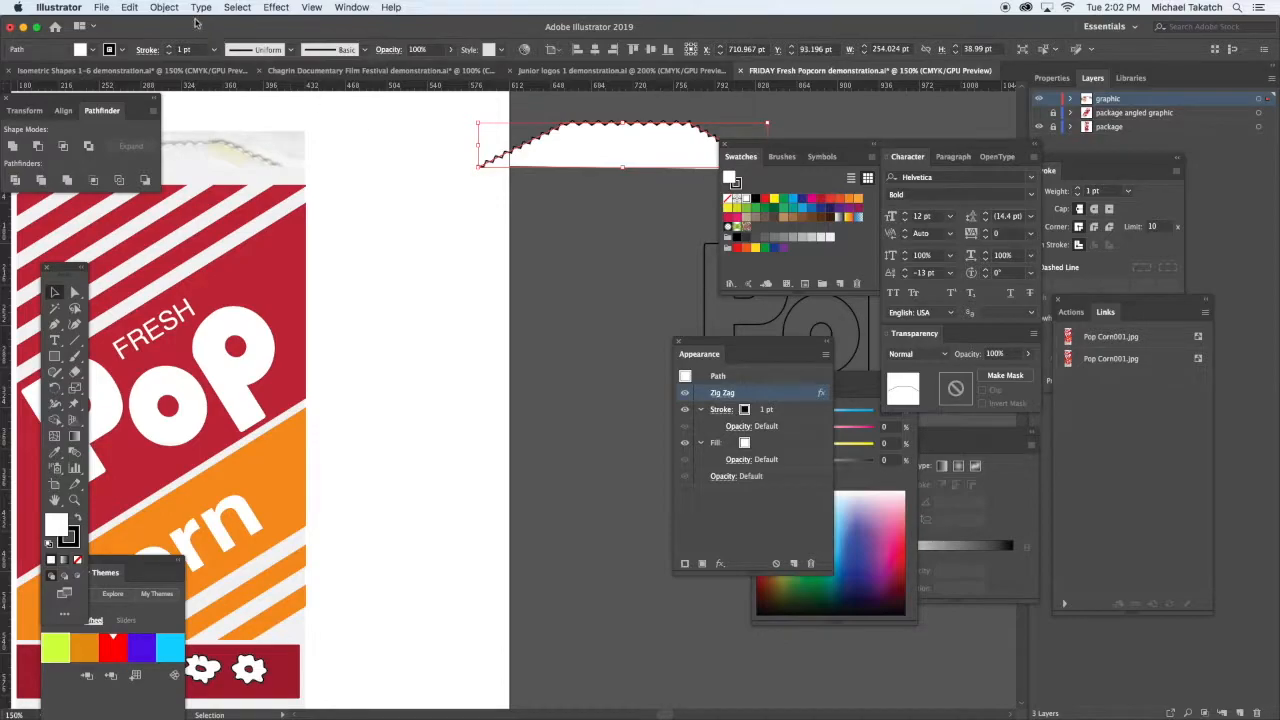
pyautogui.click(165, 8)
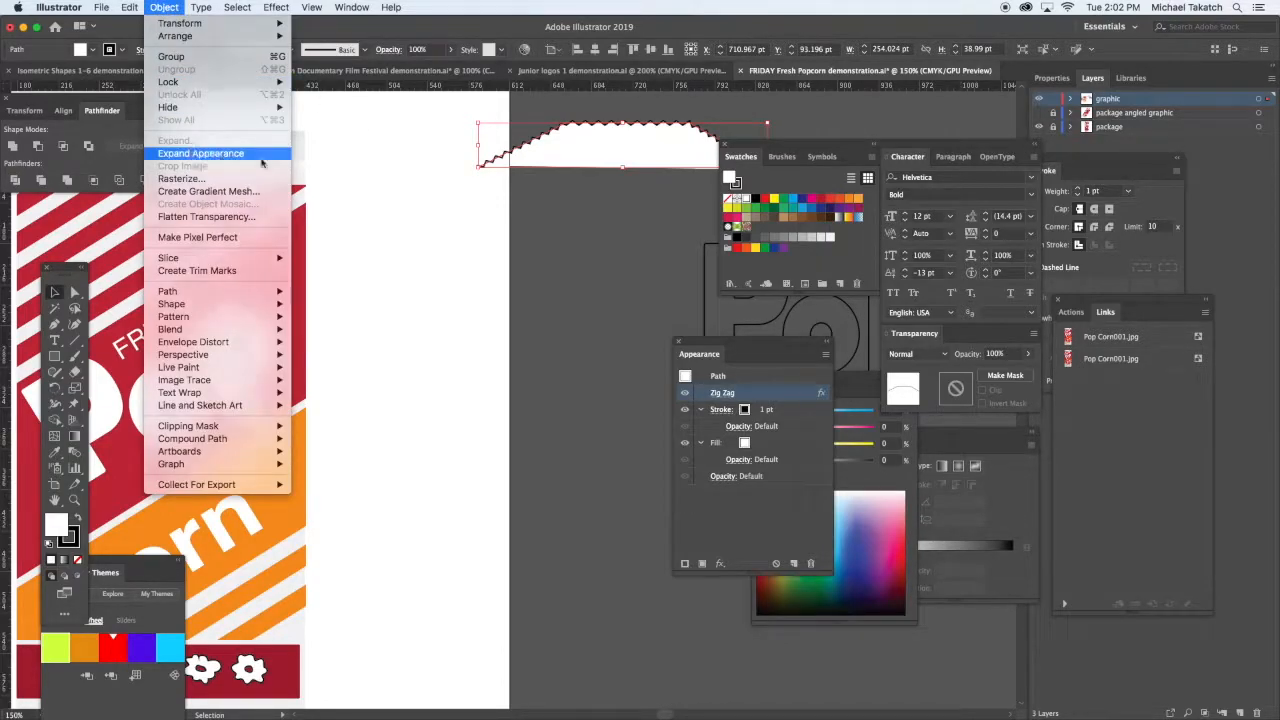
pyautogui.click(200, 153)
pyautogui.click(555, 204)
pyautogui.click(553, 148)
# Continue the expanded flap path with straight sides and a base, closing it into a bag shape about 254 × 344 pt.
pyautogui.press('p')
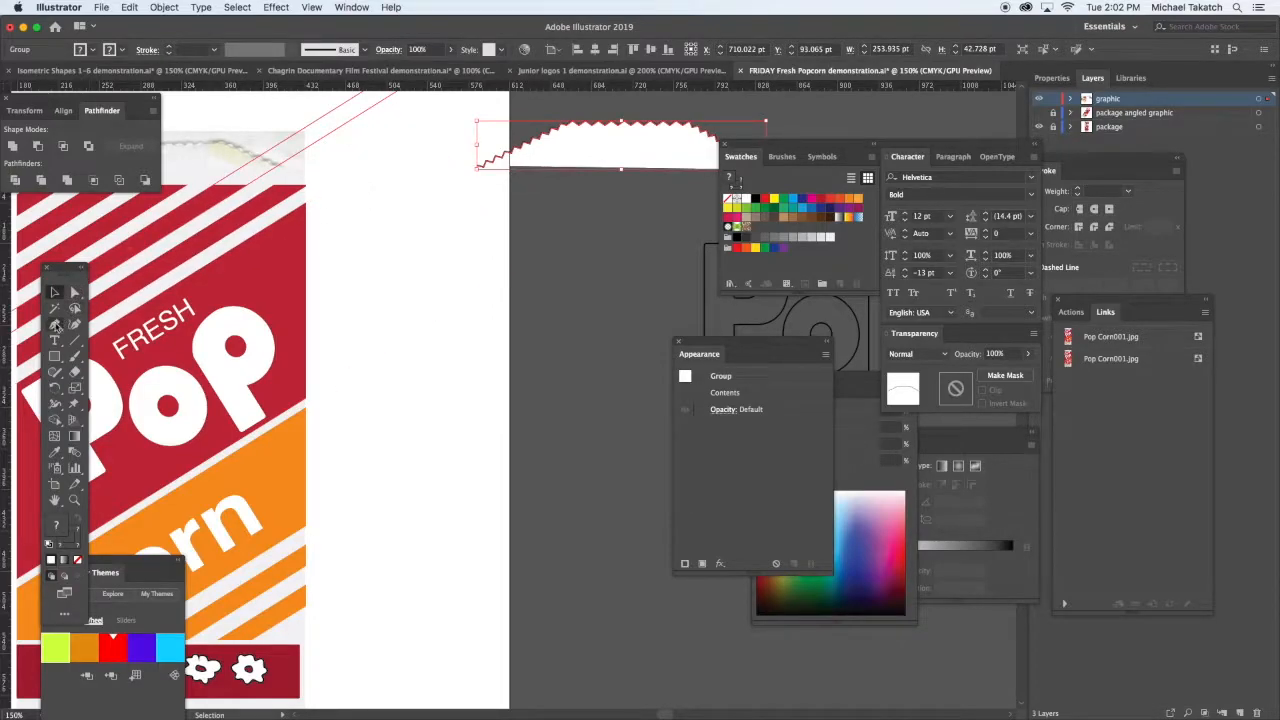
pyautogui.click(478, 168)
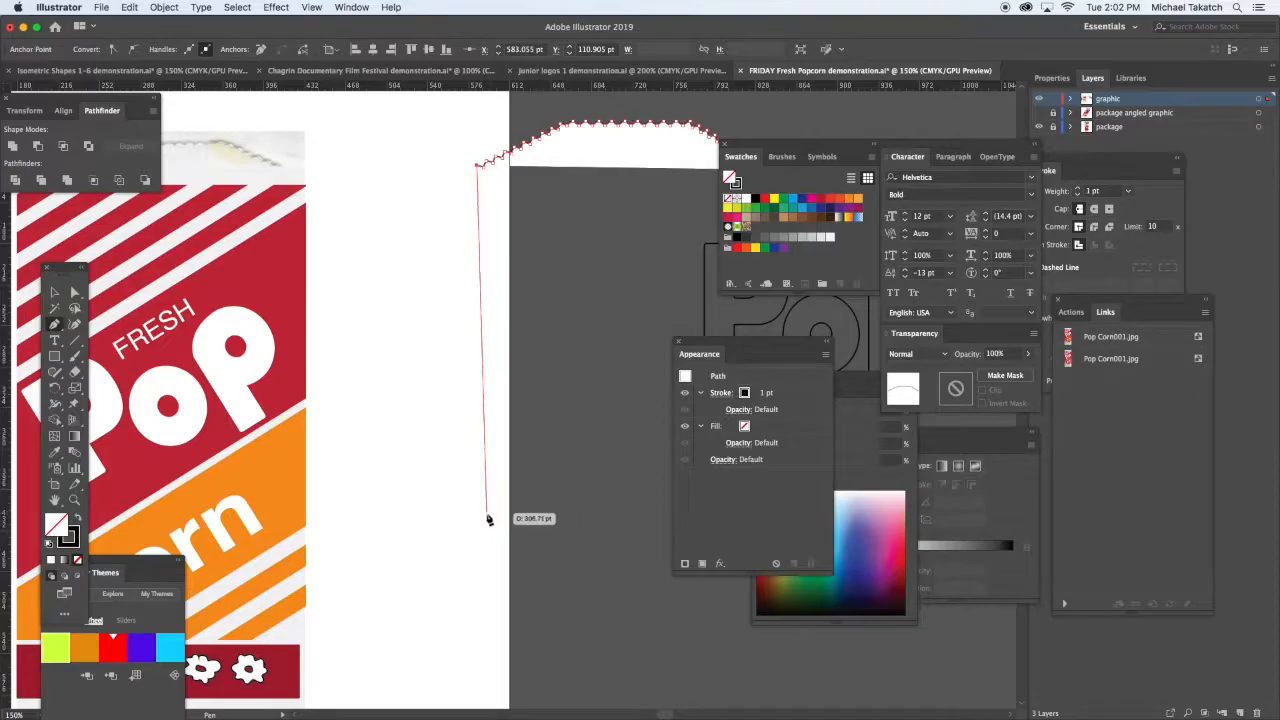
pyautogui.click(479, 513)
pyautogui.moveTo(566, 486); pyautogui.dragTo(393, 480)
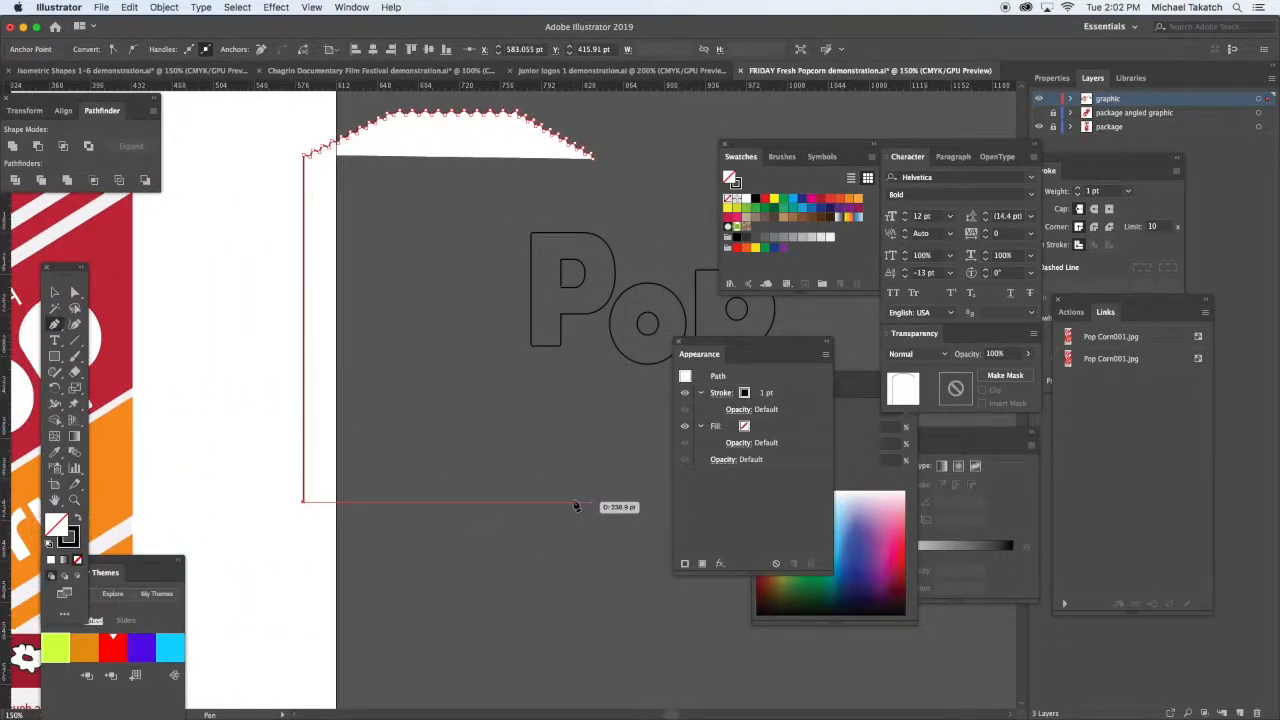
pyautogui.click(579, 500)
pyautogui.click(593, 159)
pyautogui.click(56, 292)
# Move the serrated bag shape closer to the package and fill it with red sampled from the package graphic.
pyautogui.moveTo(360, 157); pyautogui.dragTo(263, 196)
pyautogui.press('super+minus')
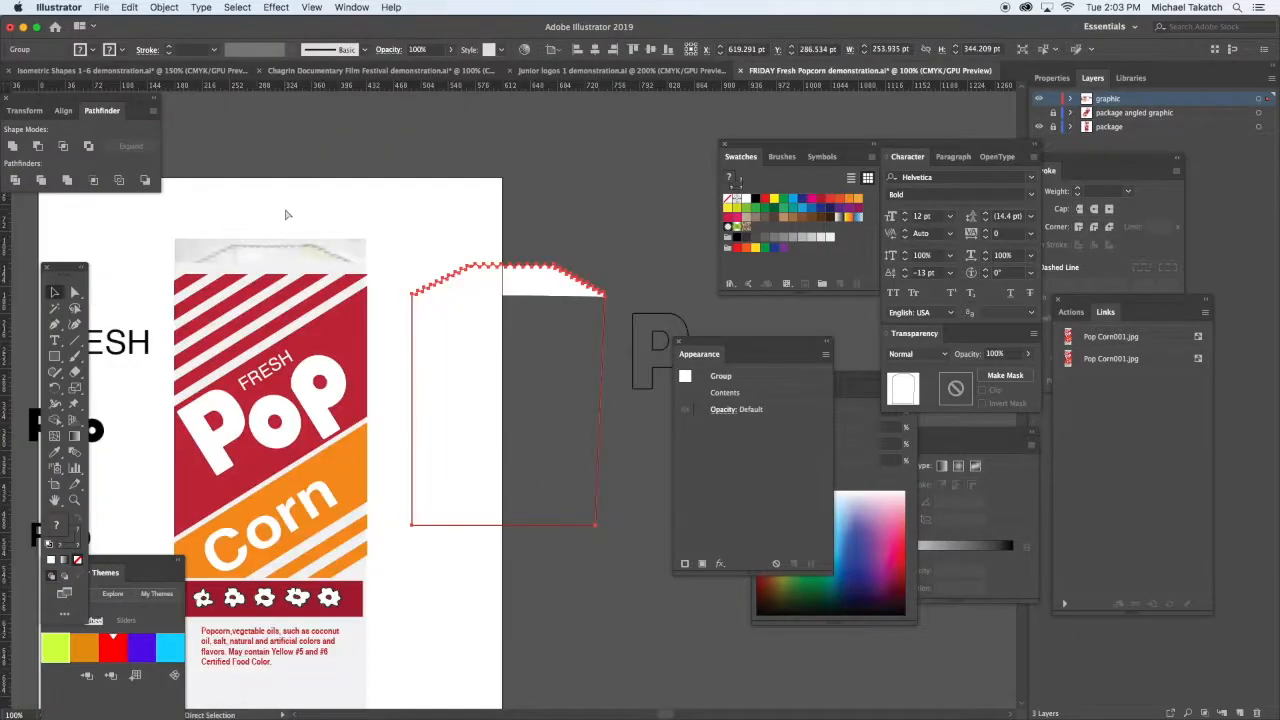
pyautogui.press('super+minus')
pyautogui.press('i')
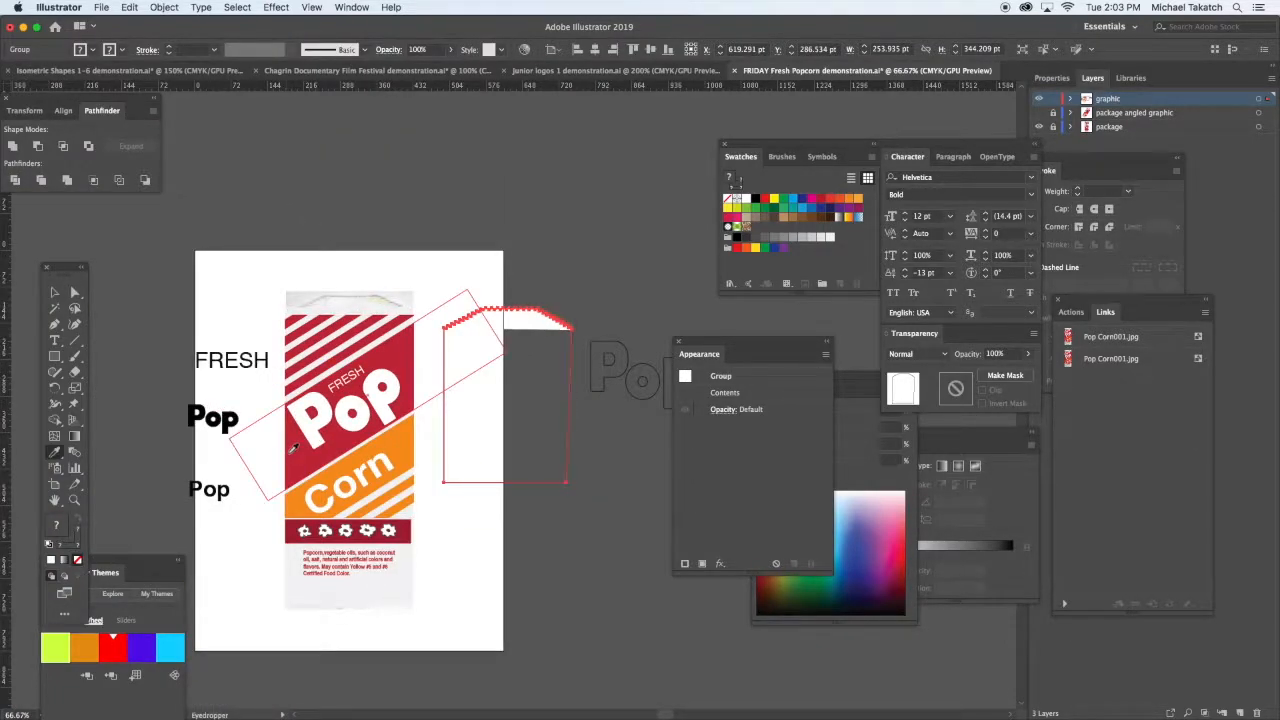
pyautogui.click(296, 448)
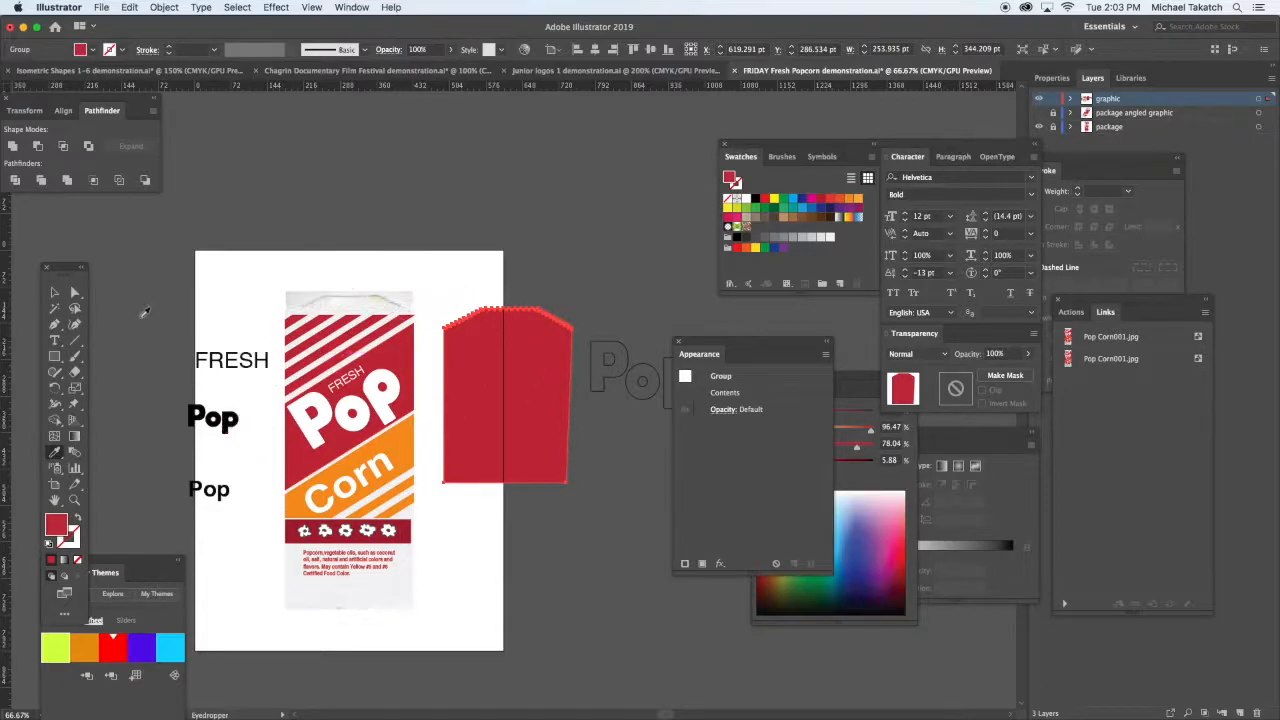
pyautogui.click(56, 292)
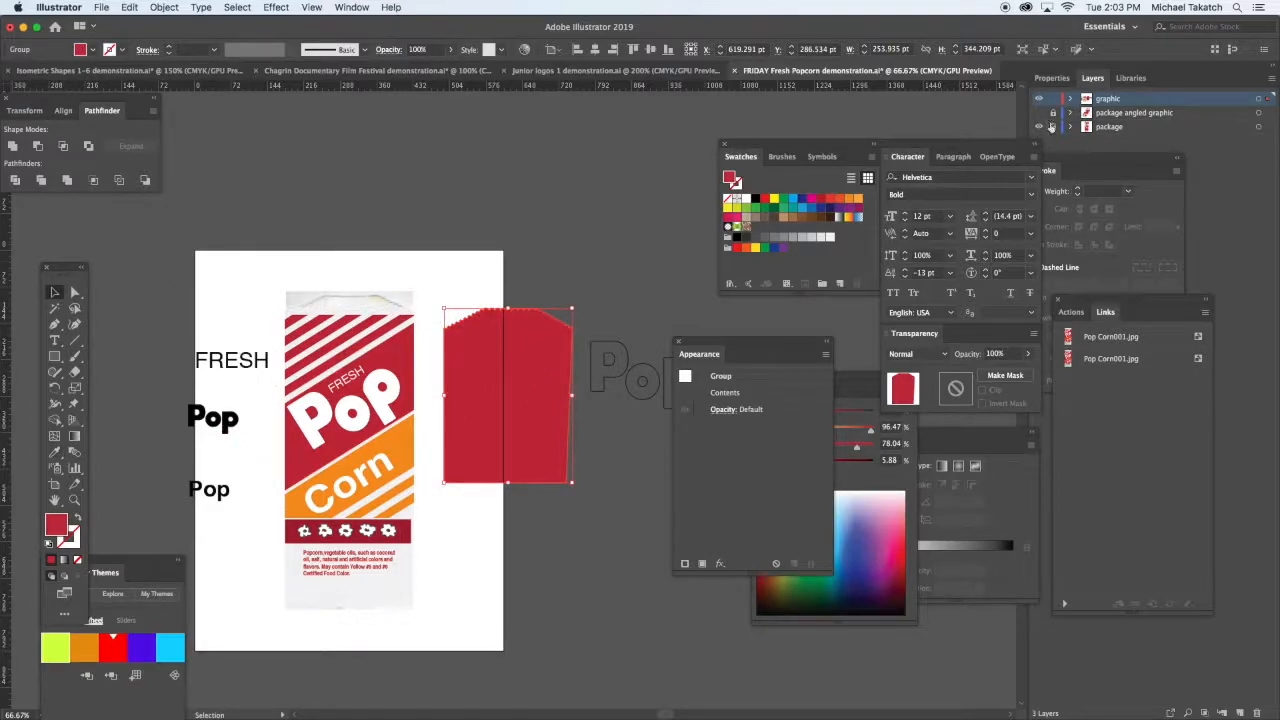
# Hide the package reference layer and select the clipped striped Pop Corn graphic.
pyautogui.click(1039, 127)
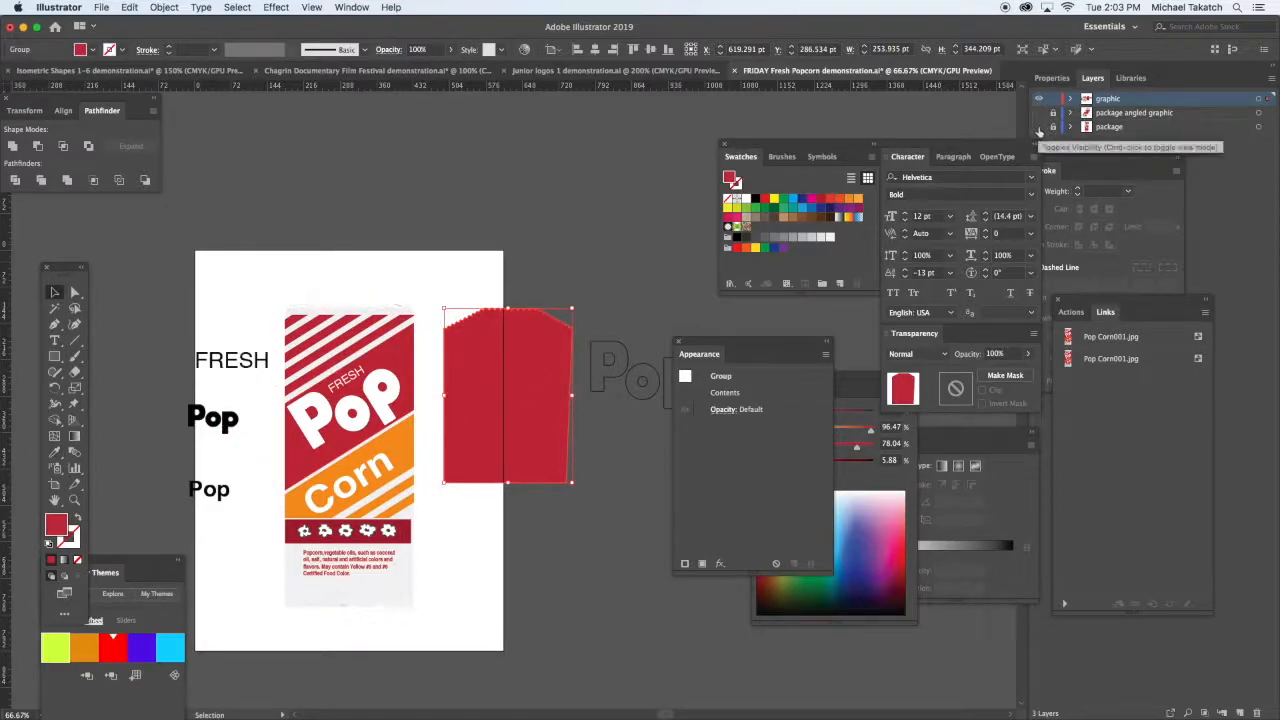
pyautogui.click(518, 290)
pyautogui.click(412, 334)
pyautogui.press('super+plus')
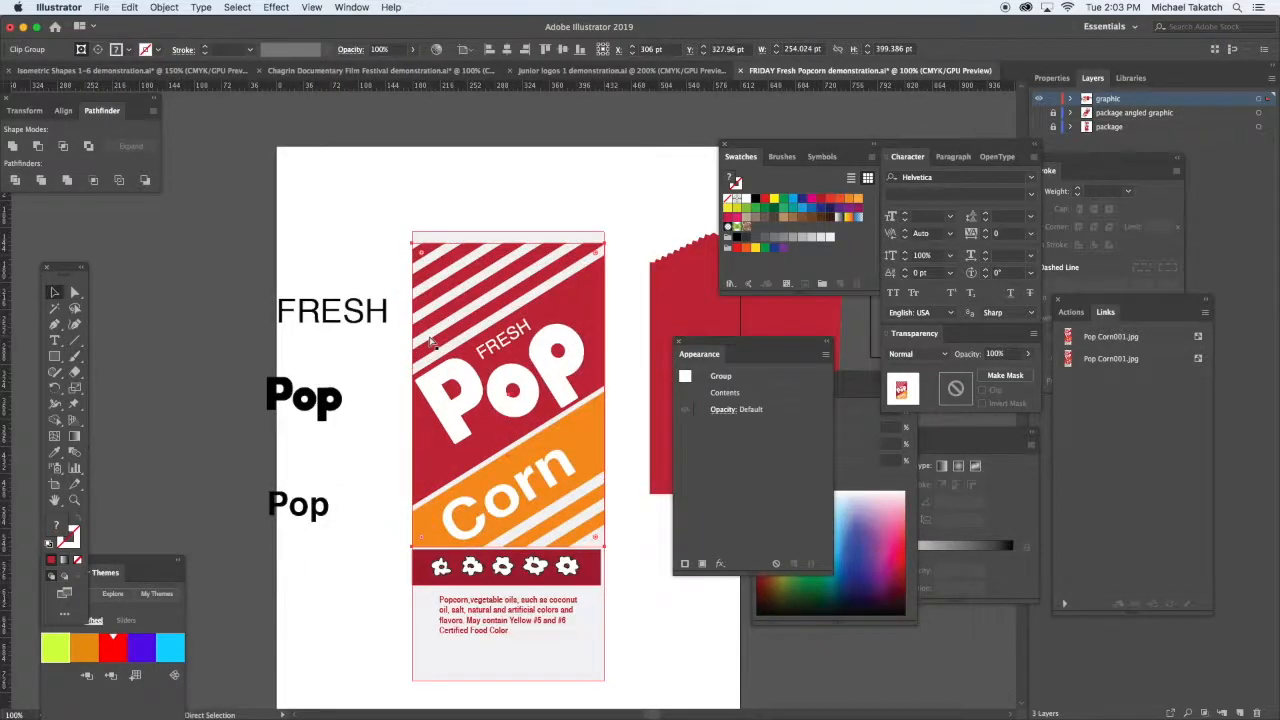
pyautogui.press('super+plus')
pyautogui.moveTo(570, 329)
pyautogui.mouseDown()
pyautogui.moveTo(548, 290)
pyautogui.moveTo(558, 316)
pyautogui.mouseUp()
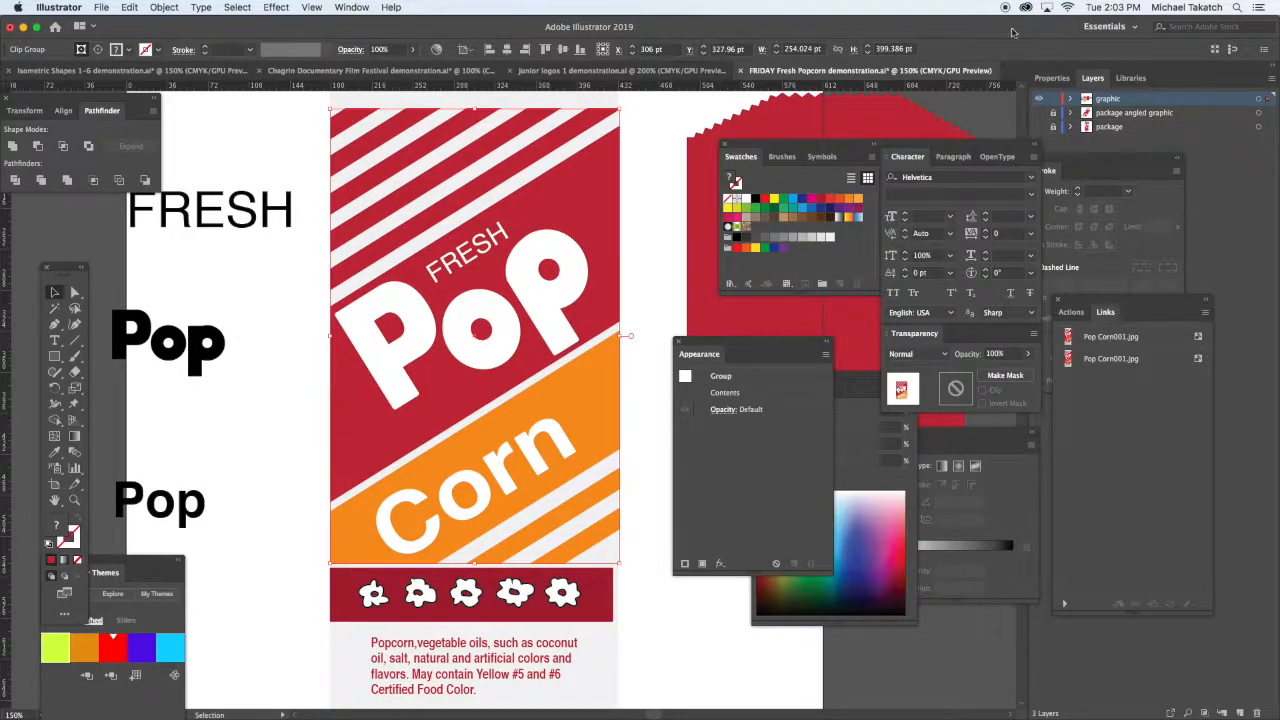